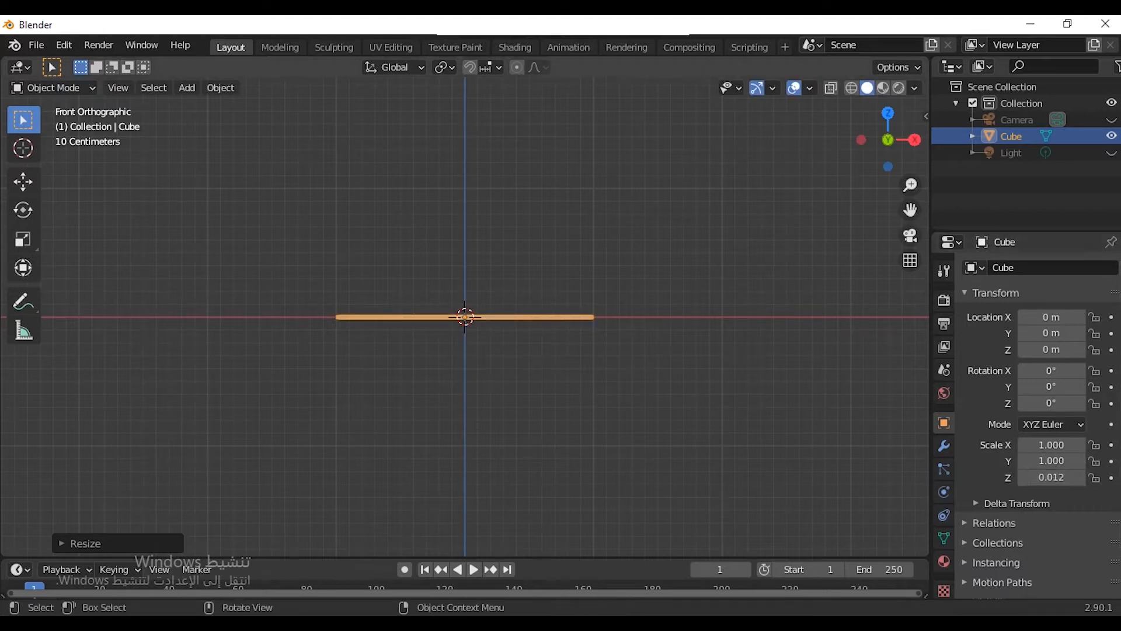
Step: Stretch the flat slab along Y to a scale of about 1.575, as seen from the top
key("KP_7")
scroll(754, 228, "down", 6)
key("s")
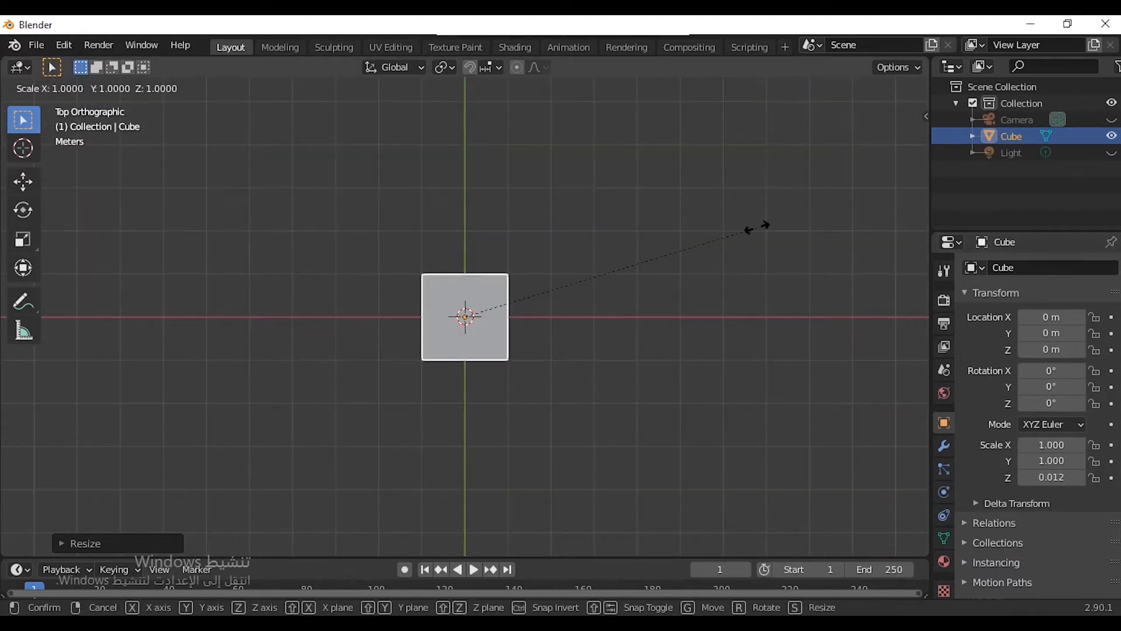
key("y")
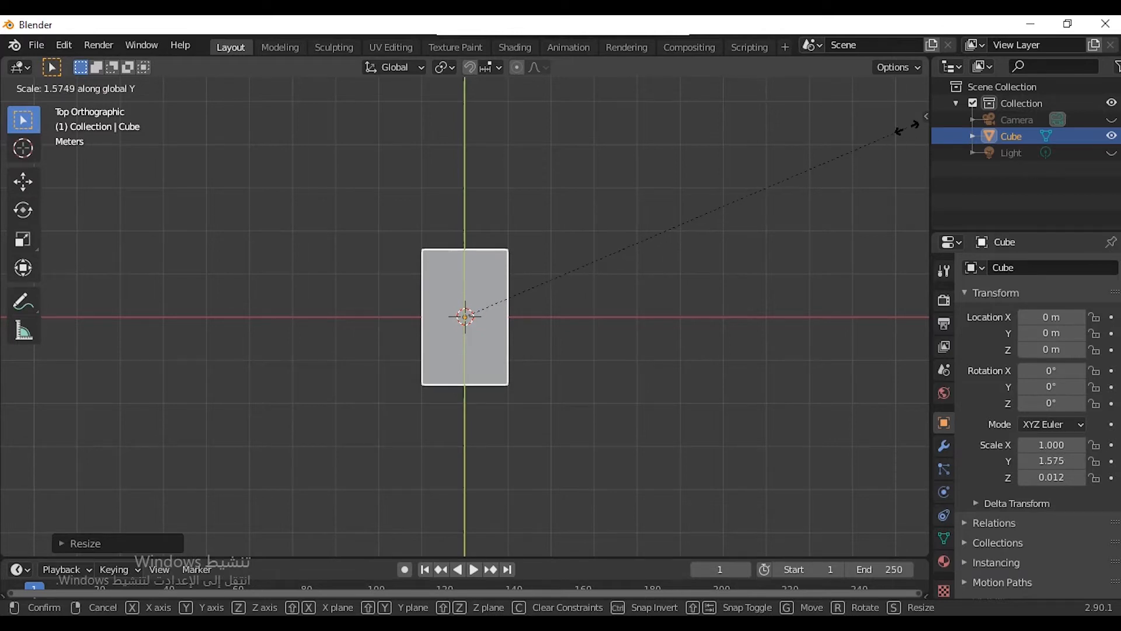
left_click(906, 117)
Step: Select only the slab's top face in Edit Mode and show it in top view in the UV Editing workspace
key("Tab")
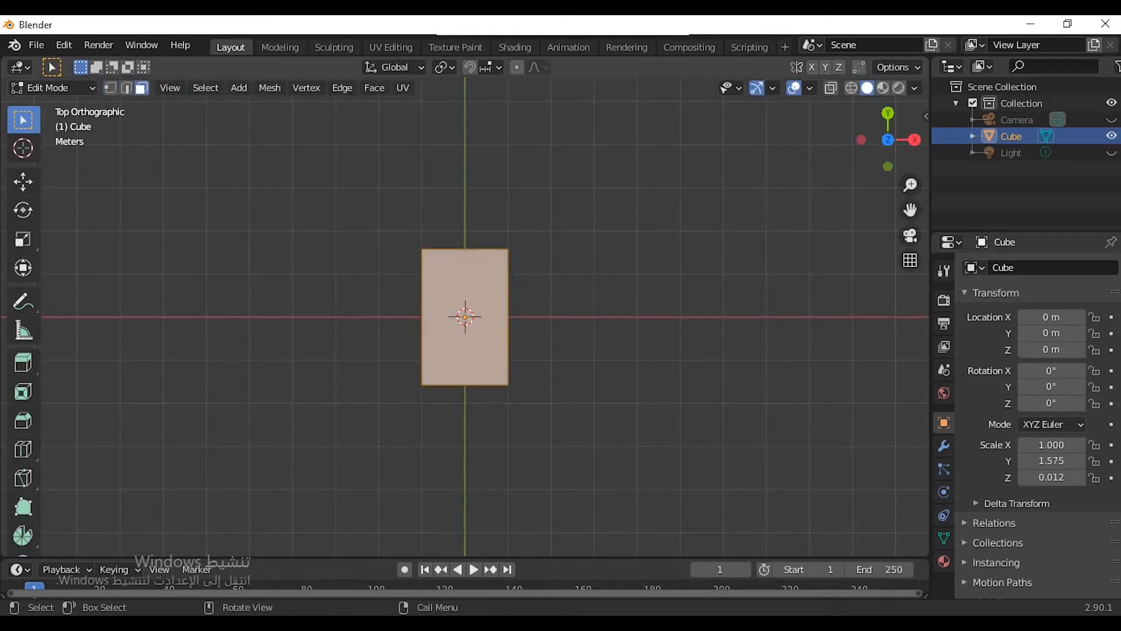
key("alt+a")
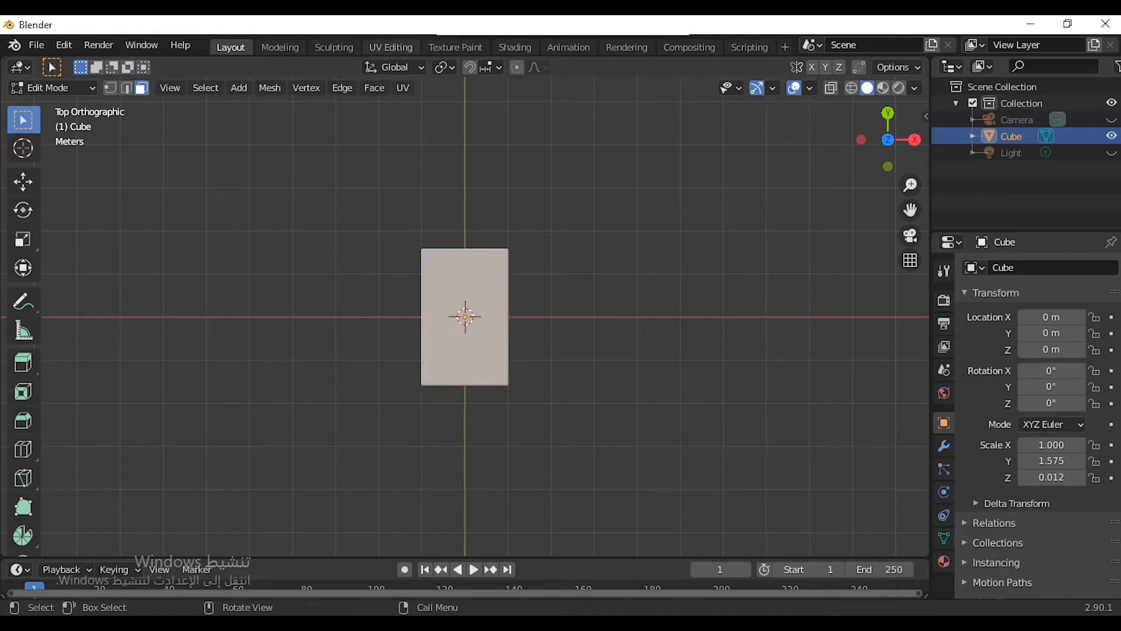
left_click(391, 47)
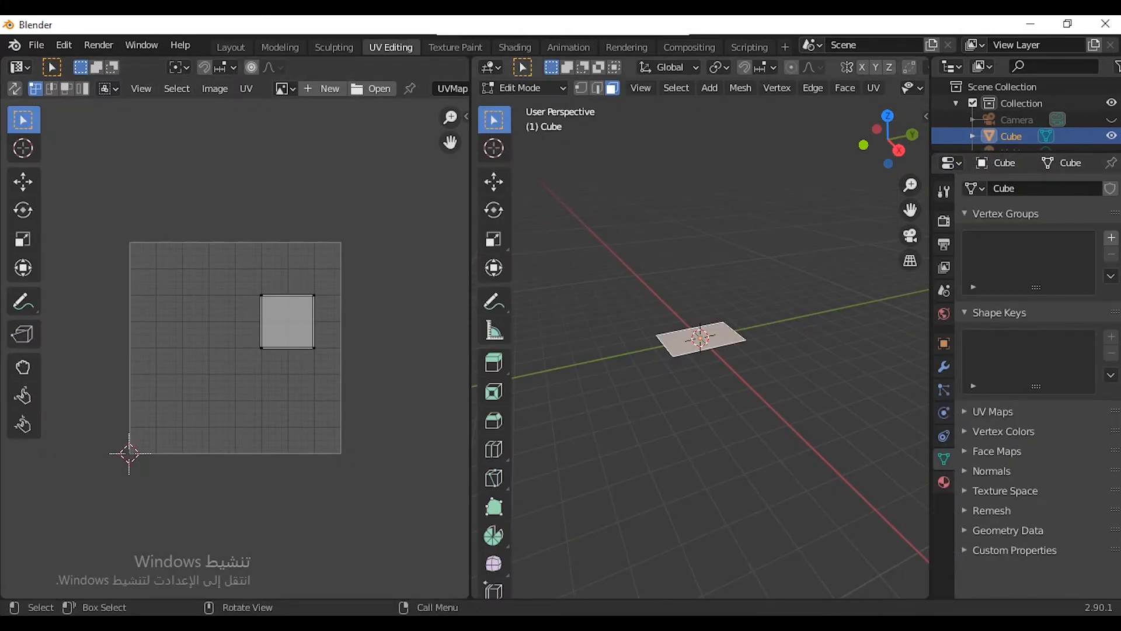
key("KP_7")
key("KP_Decimal")
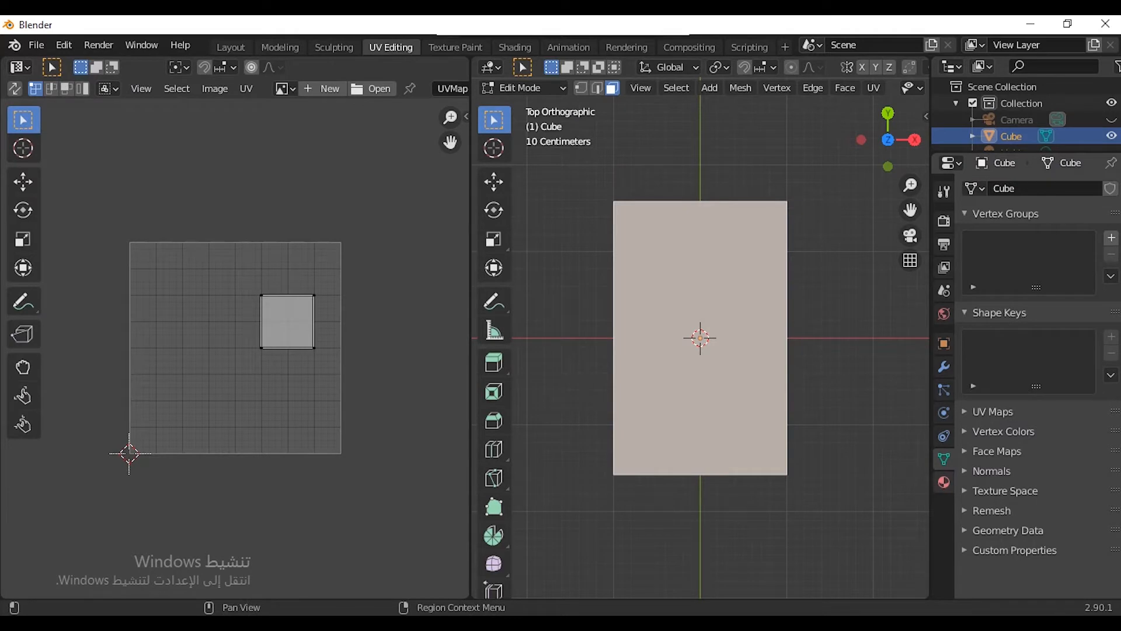
Step: Link an Image Texture to the Base Color of the slab's material
left_click(944, 482)
left_click(1025, 449)
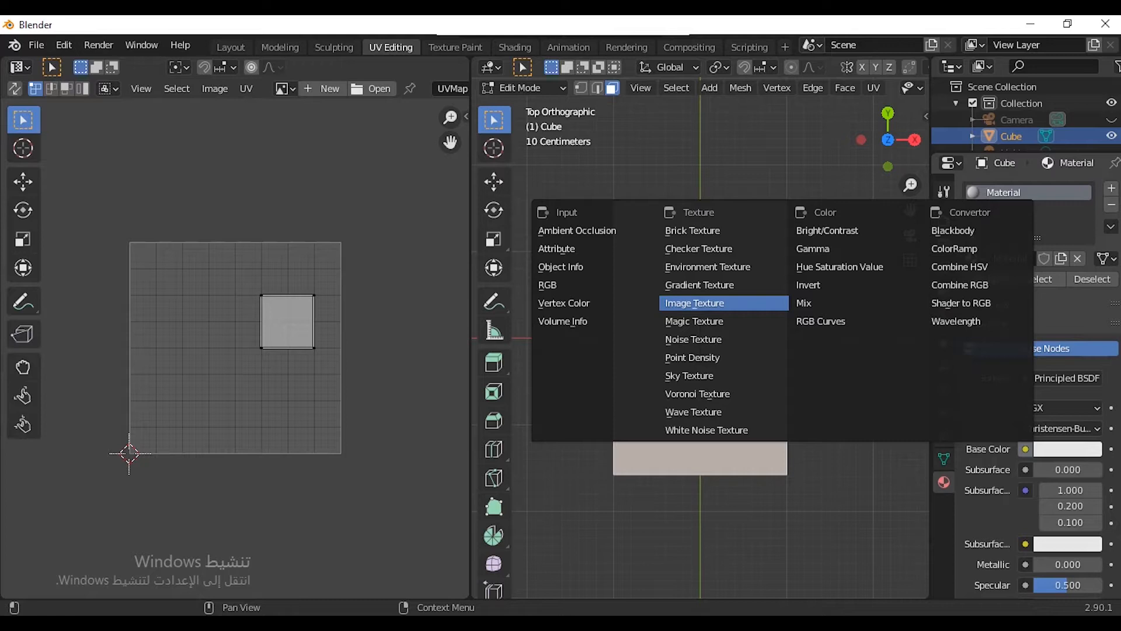
left_click(695, 303)
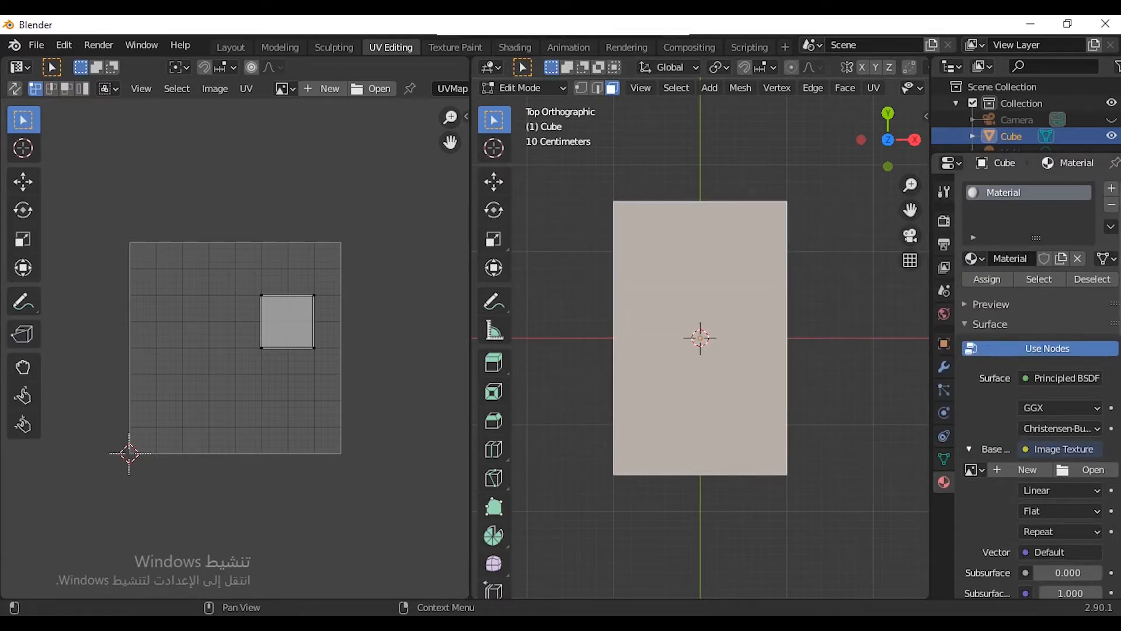
Step: Load the Doritos bag JPG from its project folder on drive F: into the image texture
left_click(1083, 470)
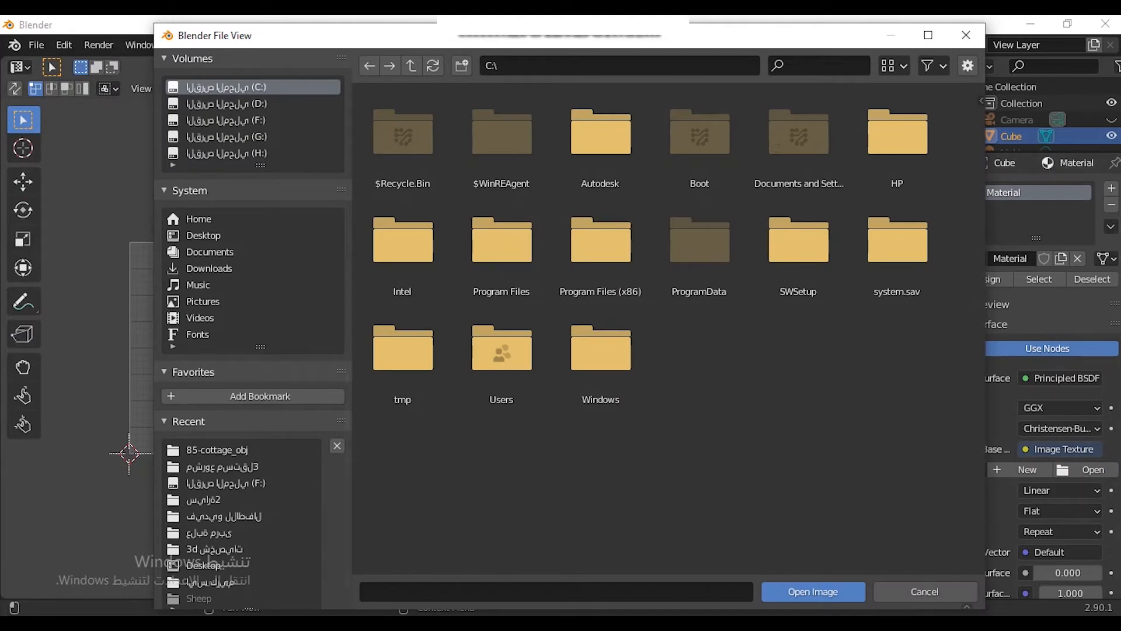
scroll(253, 327, "down", 1)
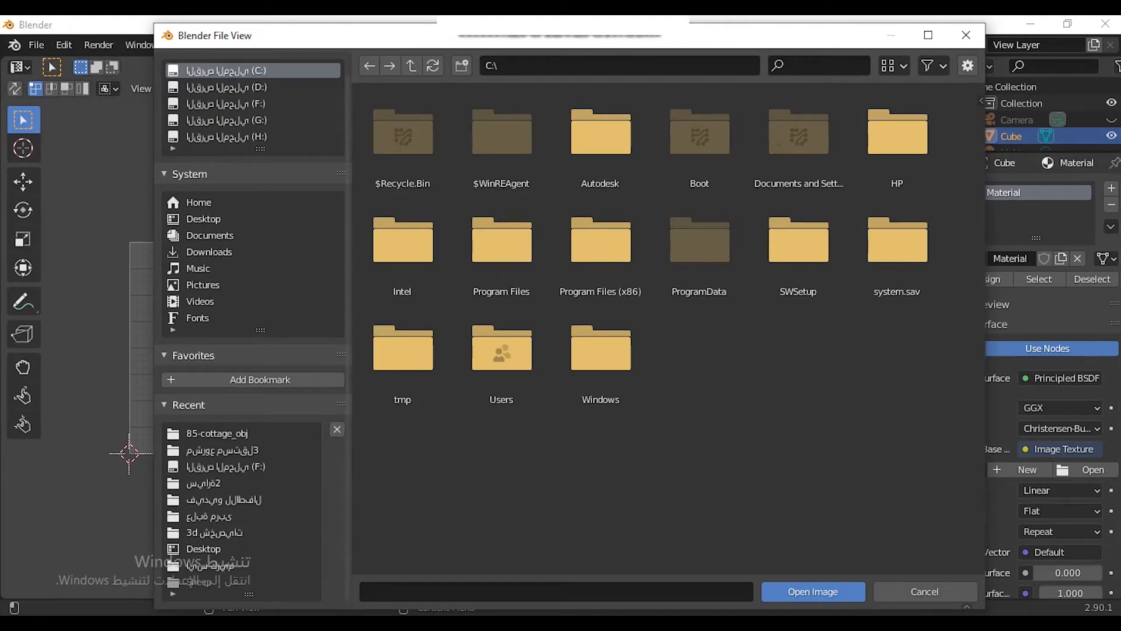
left_click(240, 515)
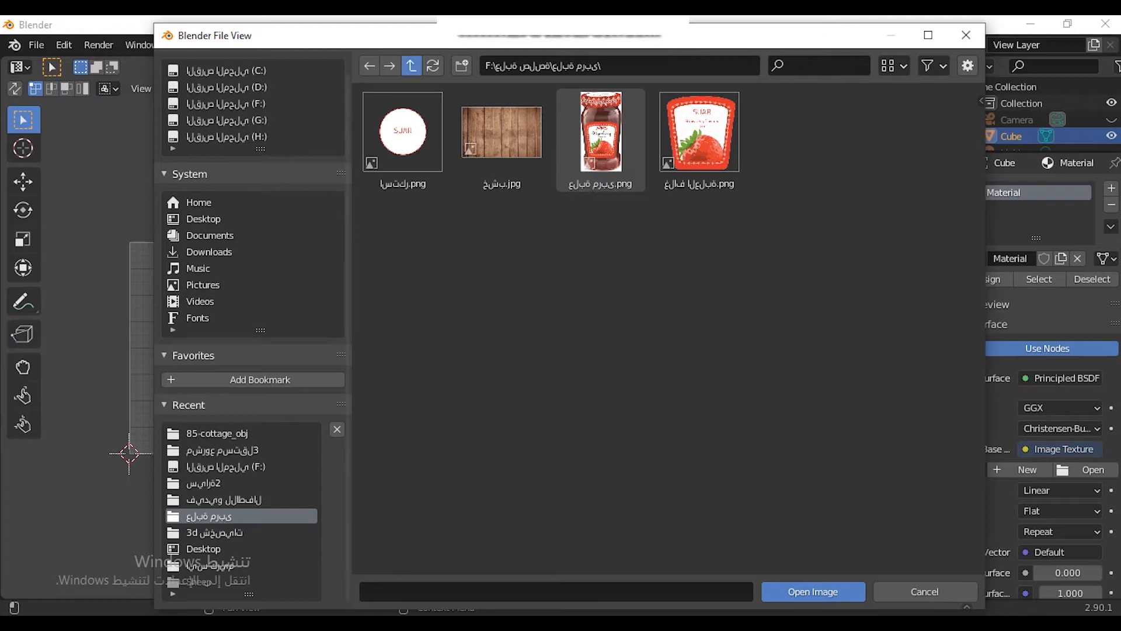
left_click(412, 65)
left_click(403, 140)
double_click(402, 141)
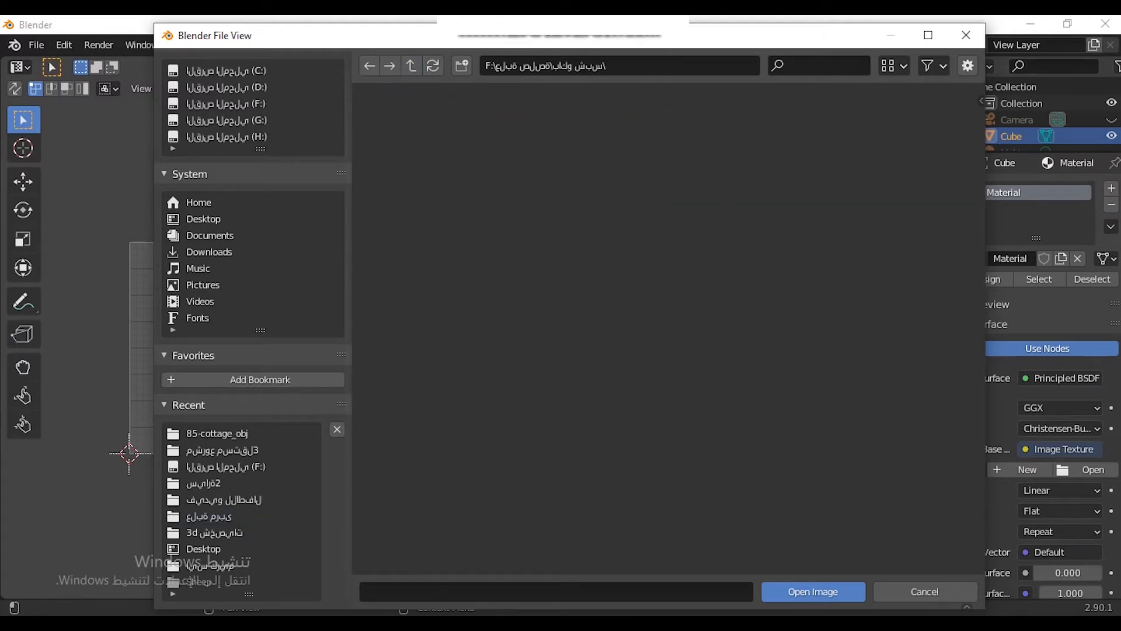
double_click(403, 141)
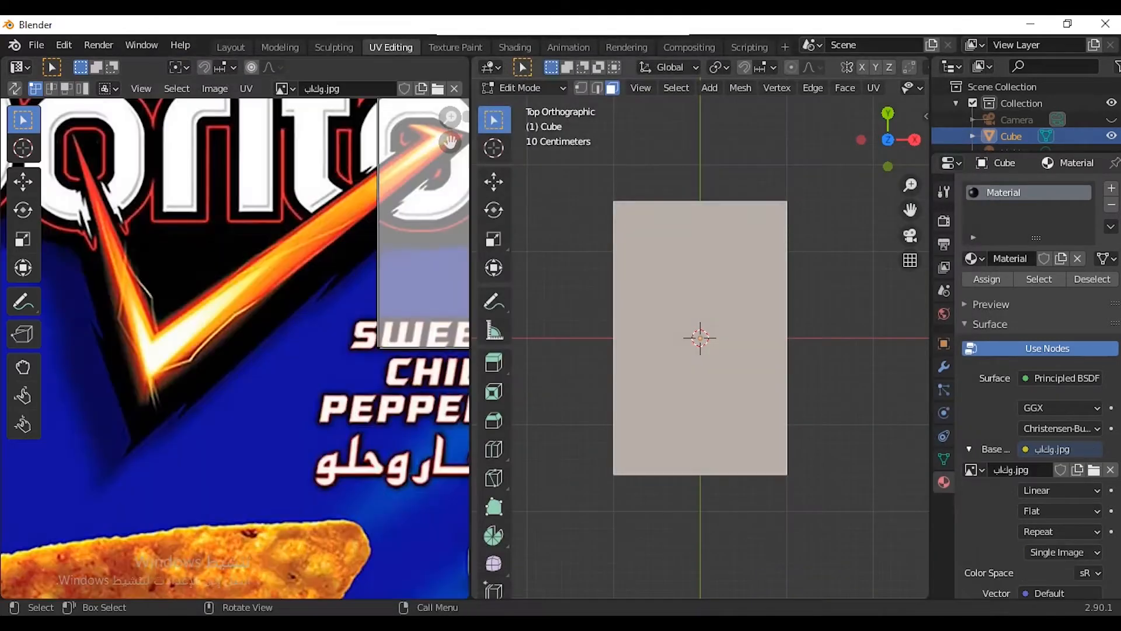
Step: Display the slab in Material Preview shading and fit the whole bag image in the UV editor
scroll(905, 87, "down", 5)
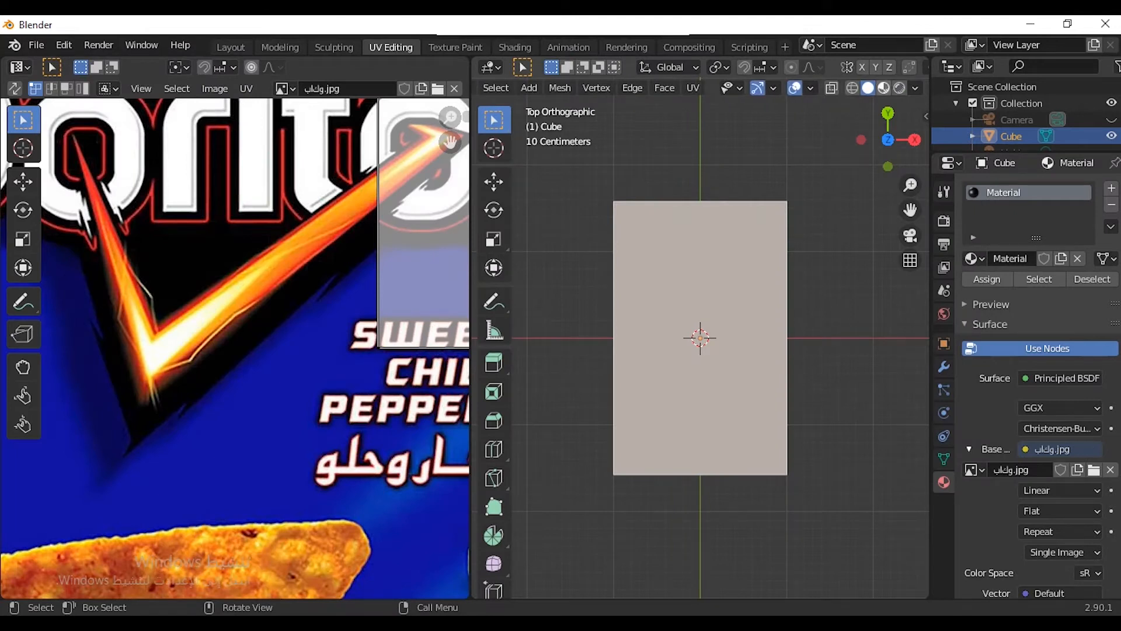
left_click(883, 88)
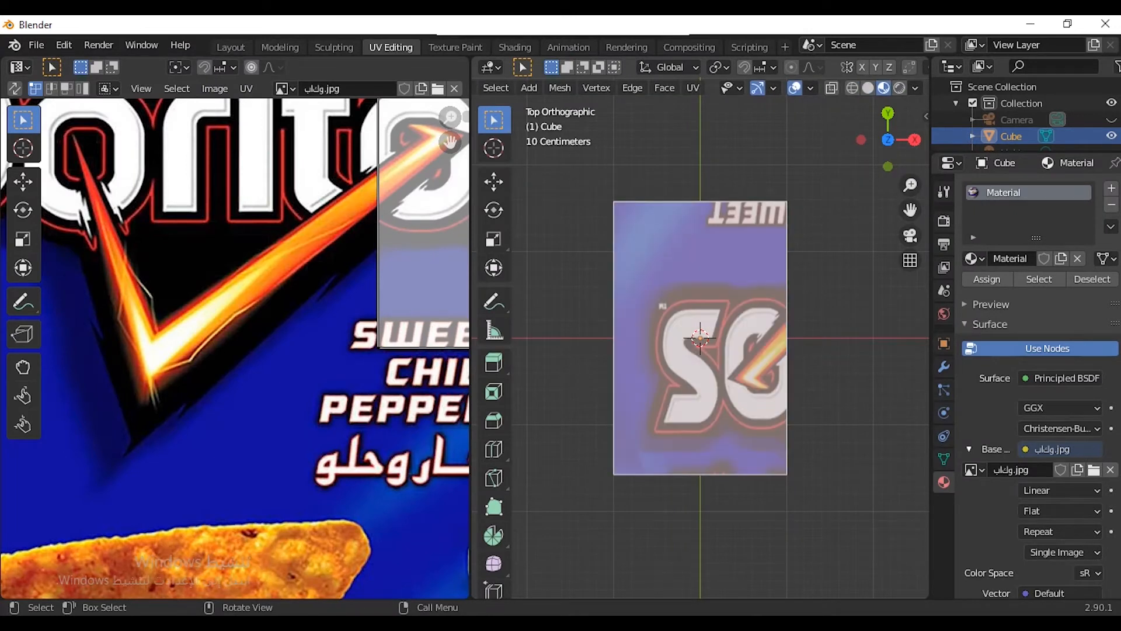
scroll(700, 337, "down", 5)
scroll(235, 348, "down", 6)
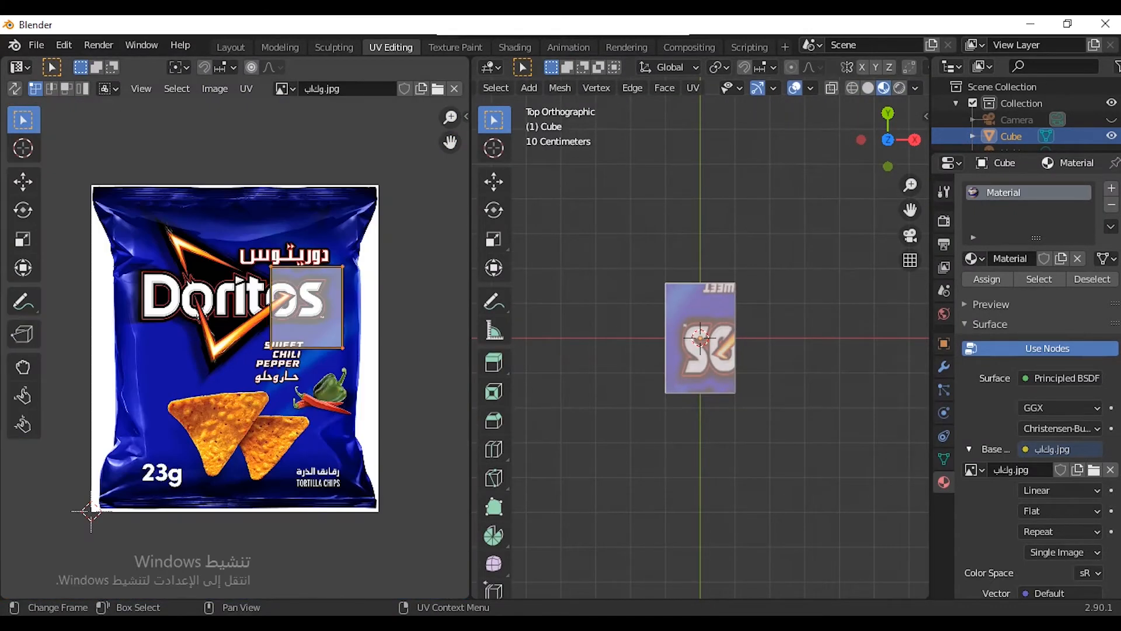
Step: Enlarge the top face's UV square and move it towards the middle of the bag image
key("s")
left_click(455, 408)
key("g")
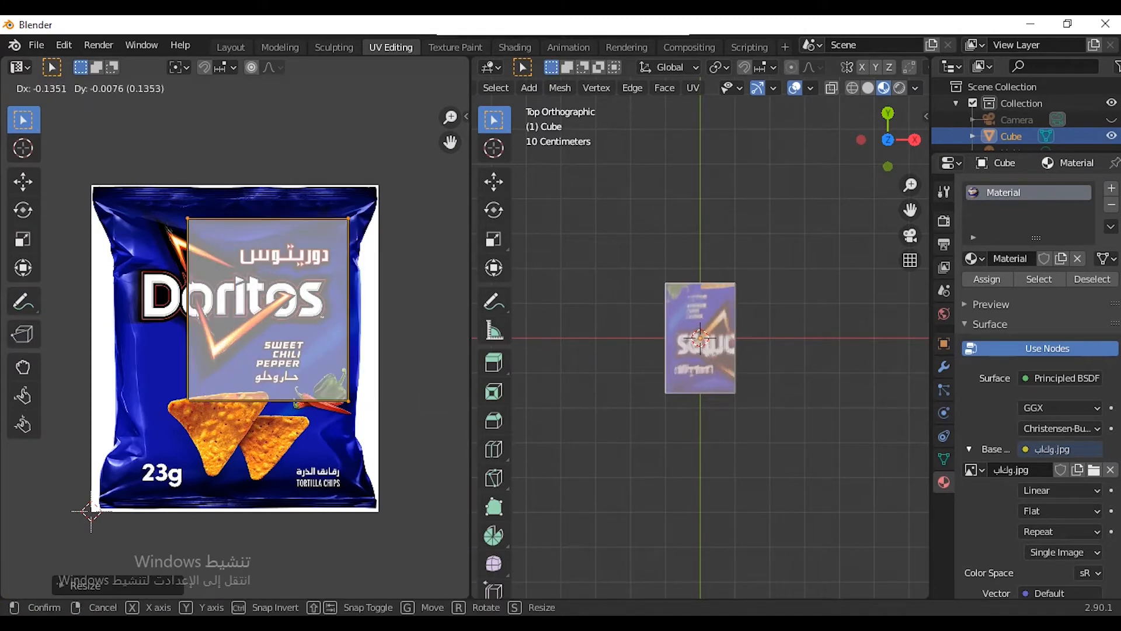
key("Return")
Step: Widen the whole slab slightly along X and reselect only its top face
key("a")
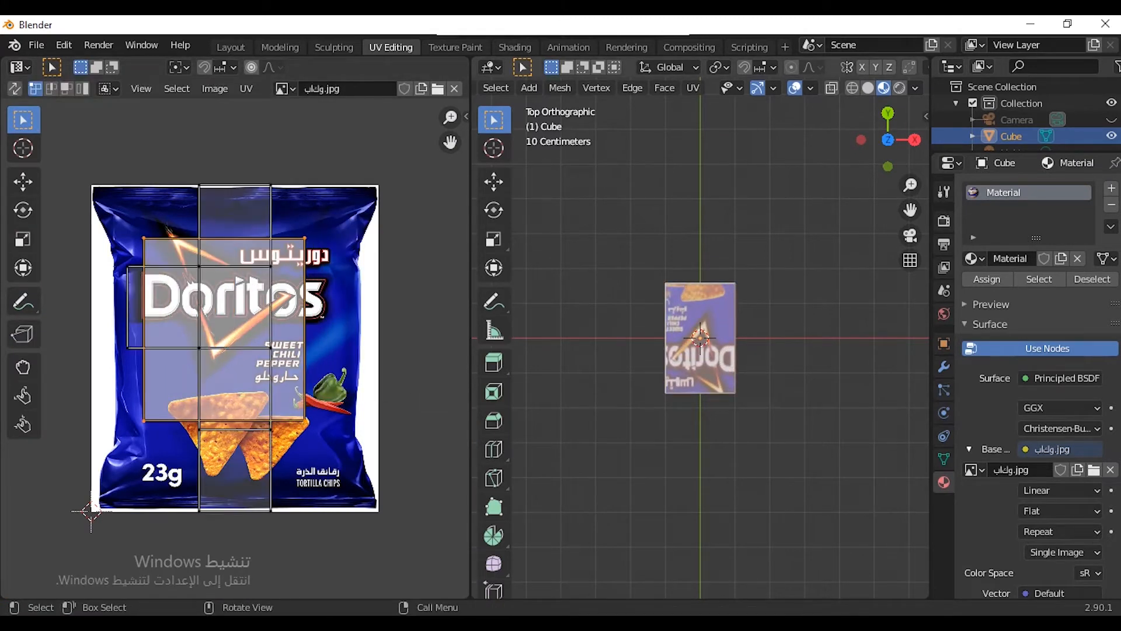
key("s")
key("x")
left_click(786, 372)
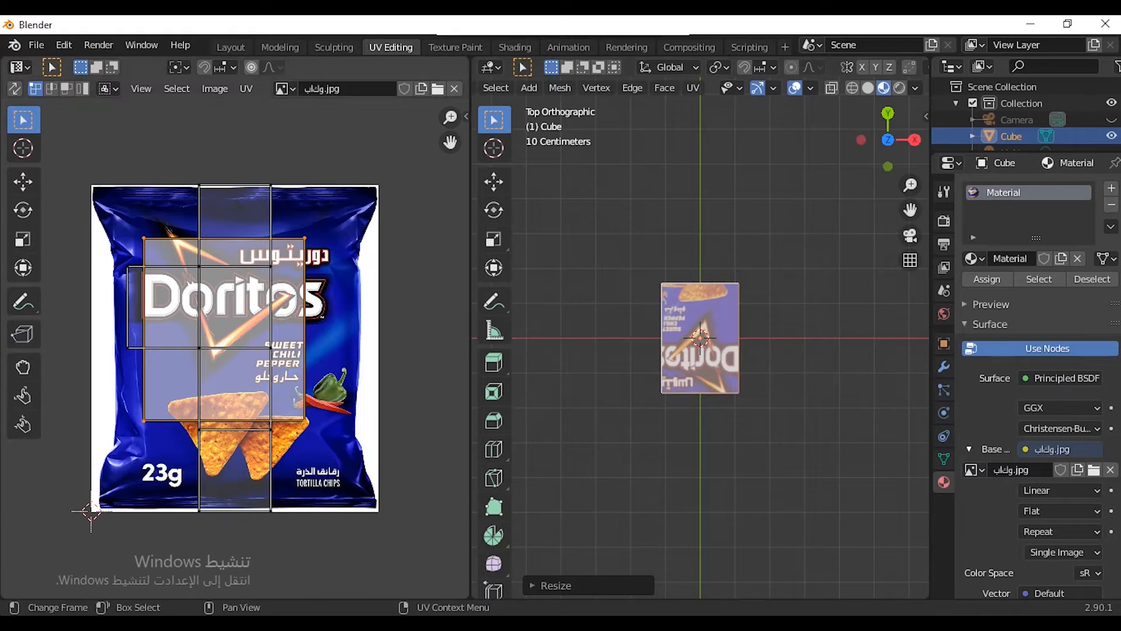
left_click(705, 342)
Step: Scale the top face's UVs by about 1.51, center them over the bag artwork and narrow them slightly along X
key("s")
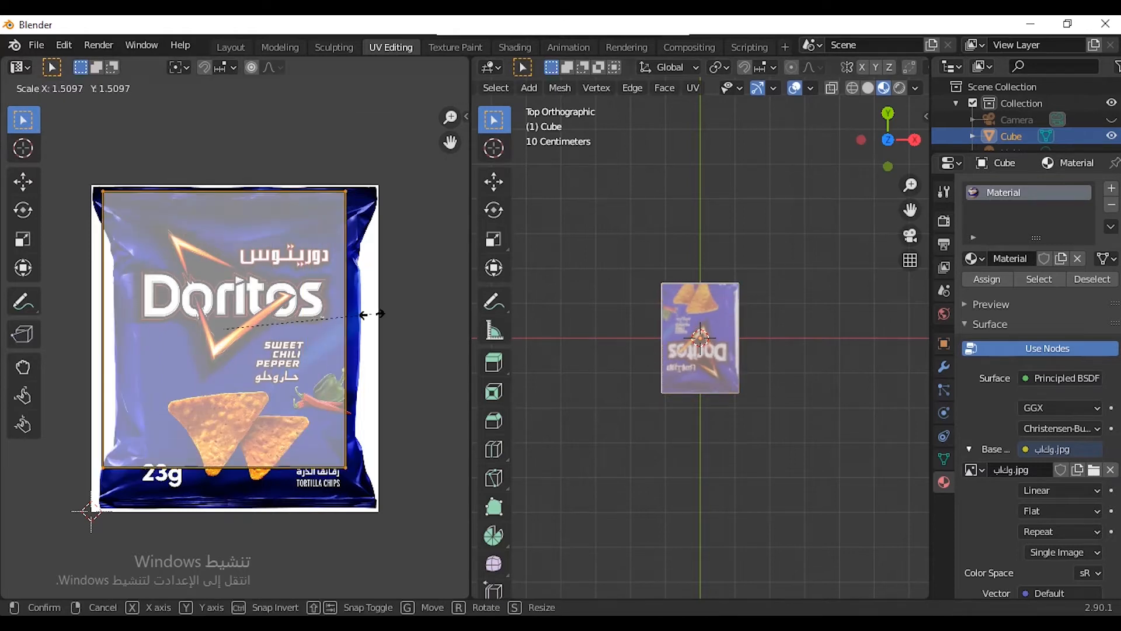
key("Return")
key("g")
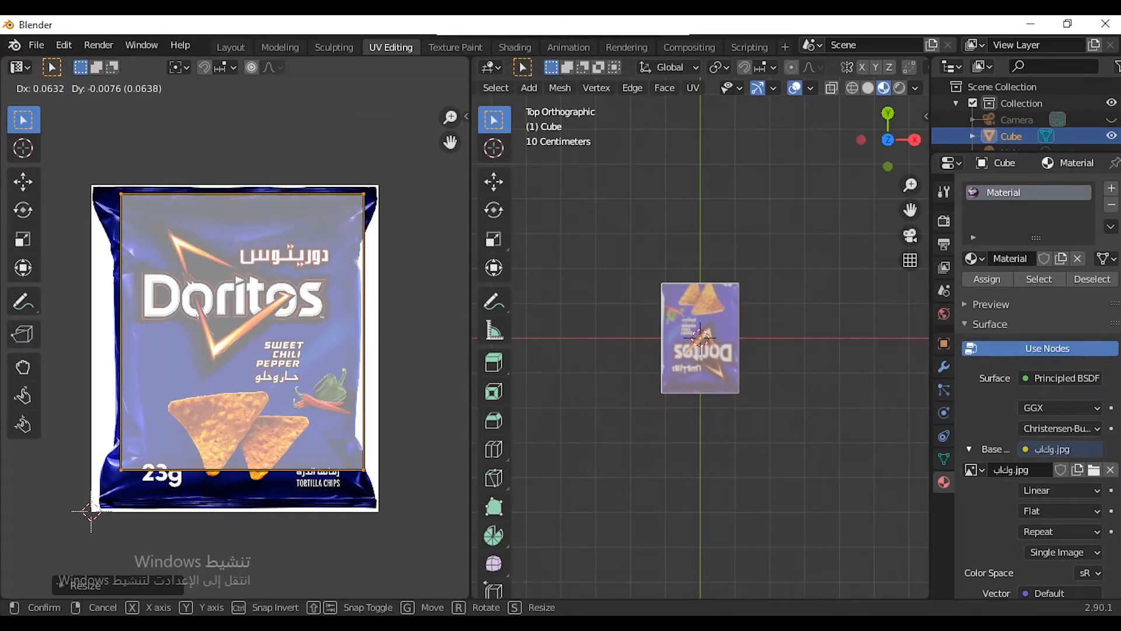
key("Return")
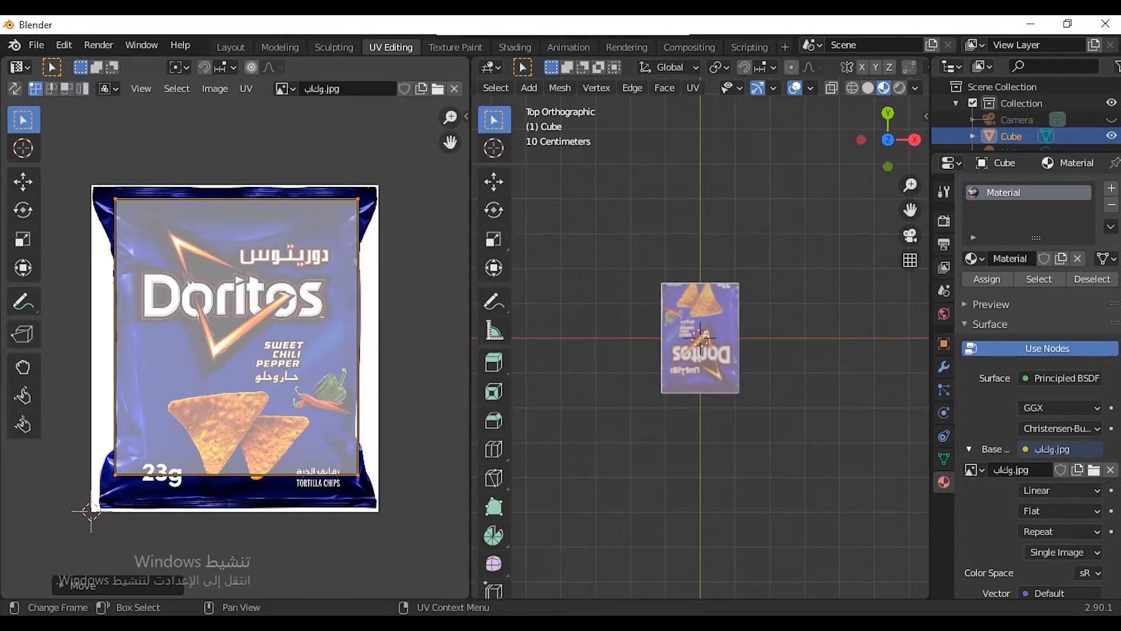
key("s")
key("x")
key("Return")
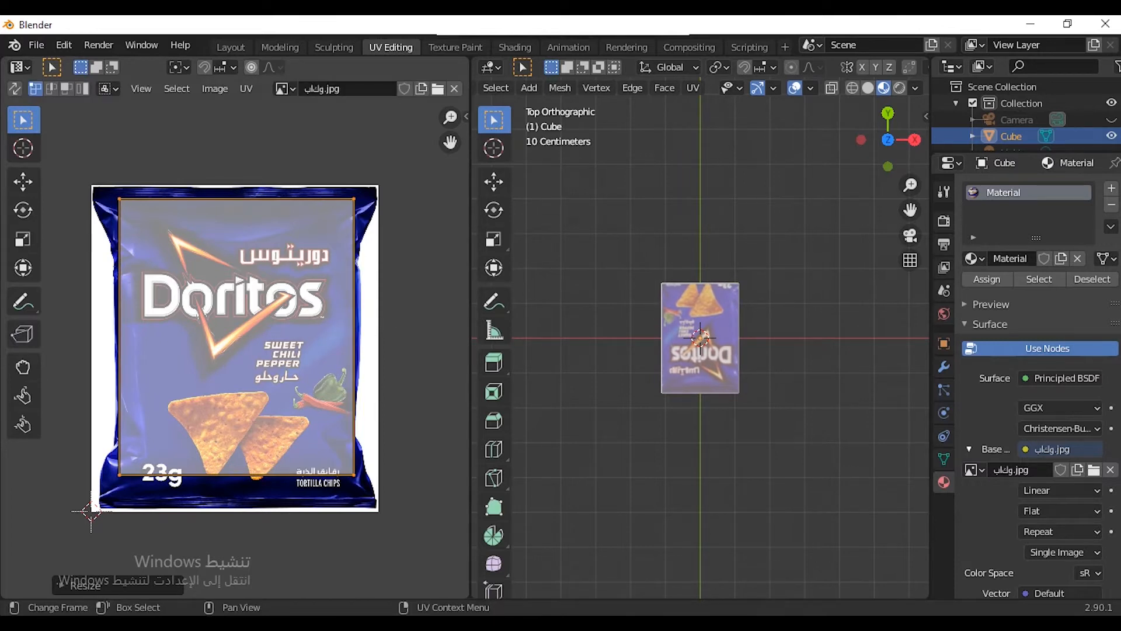
Step: Rotate the top face's UVs by 180° so the artwork stands upright, and enlarge them slightly
scroll(700, 337, "up", 4)
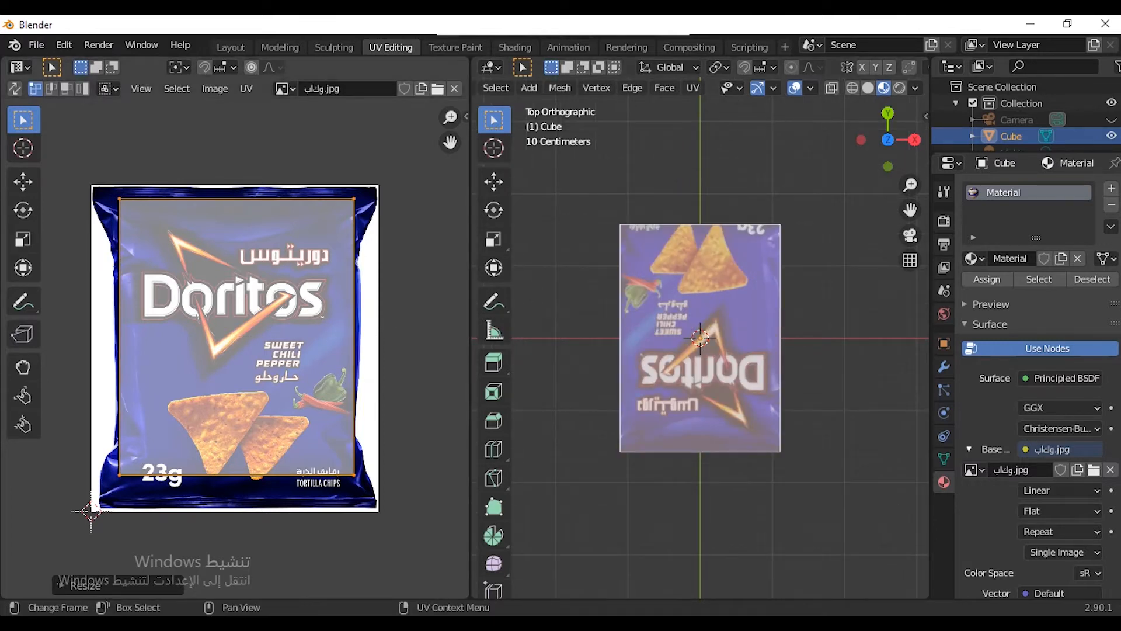
key("r")
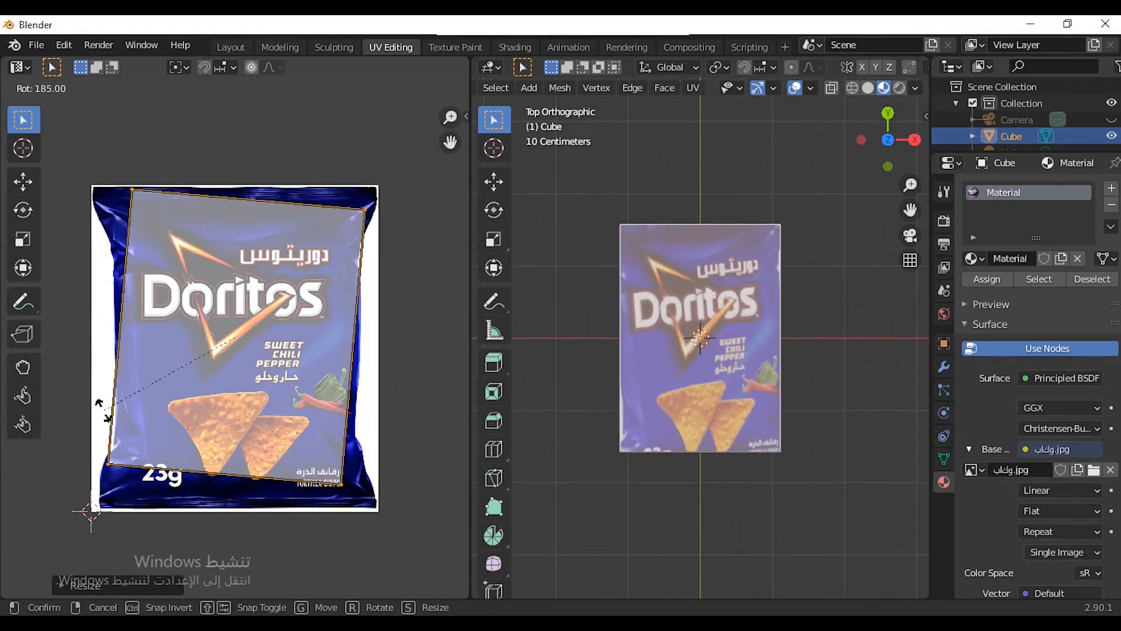
left_click(102, 420)
key("s")
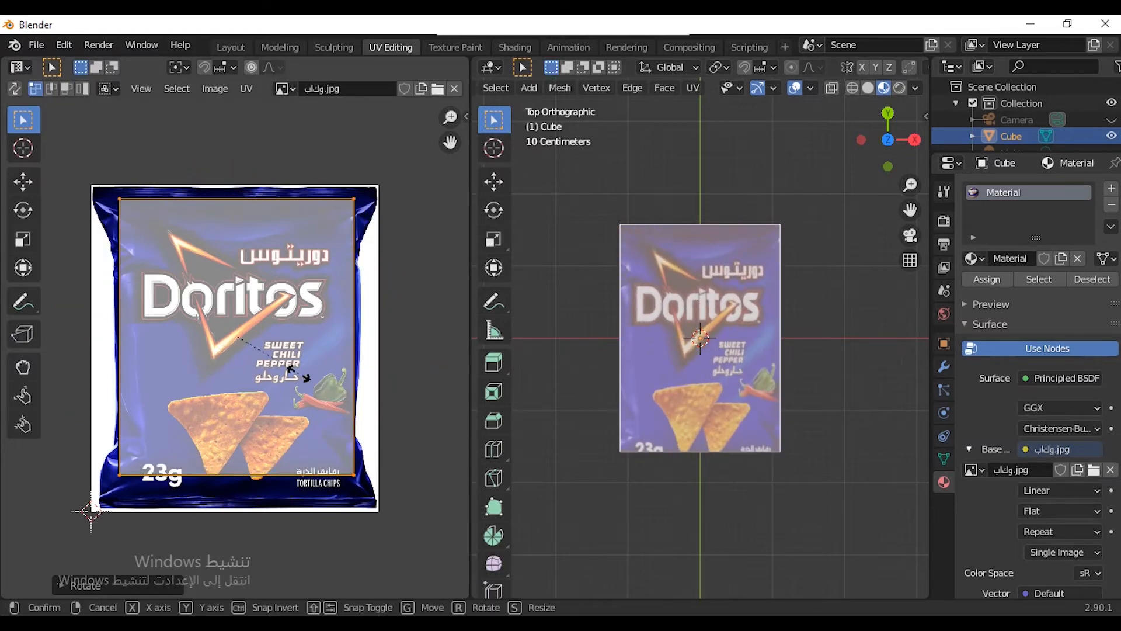
left_click(294, 369)
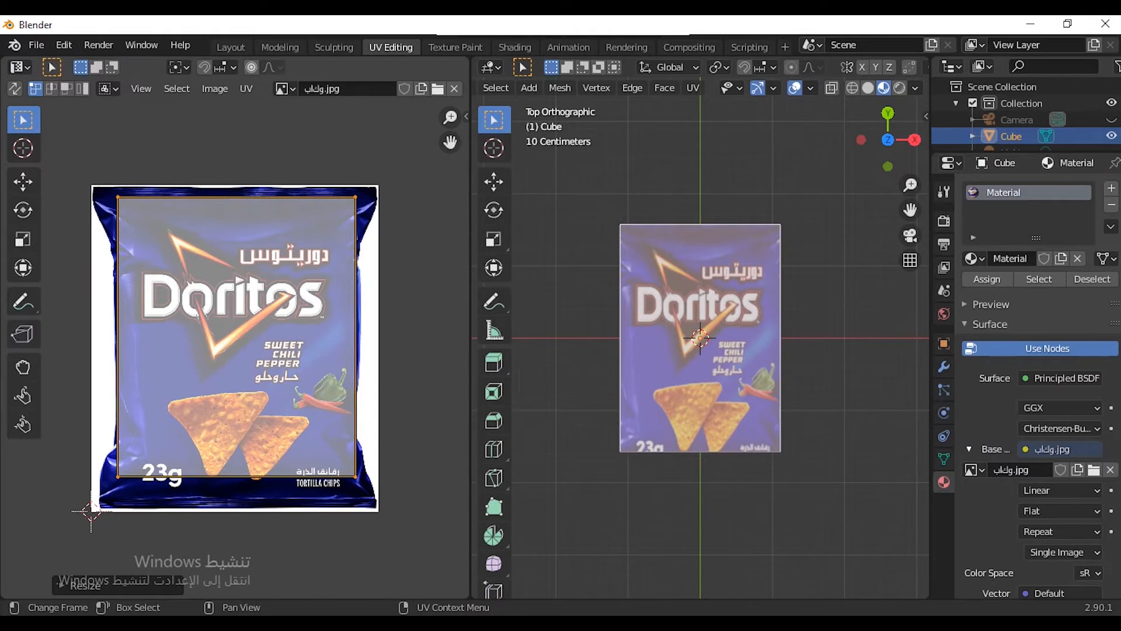
Step: Move the top face's UVs down along Y to include the 23g label and narrow them along X by about 0.99
key("g")
key("y")
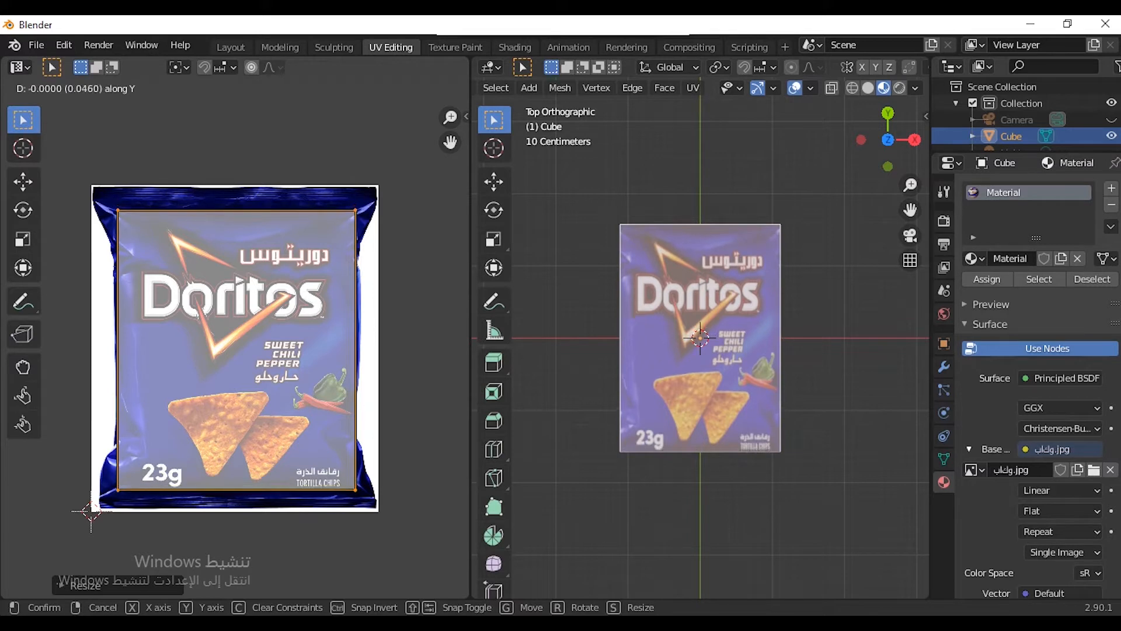
key("Return")
scroll(235, 347, "up", 1)
scroll(234, 348, "down", 2)
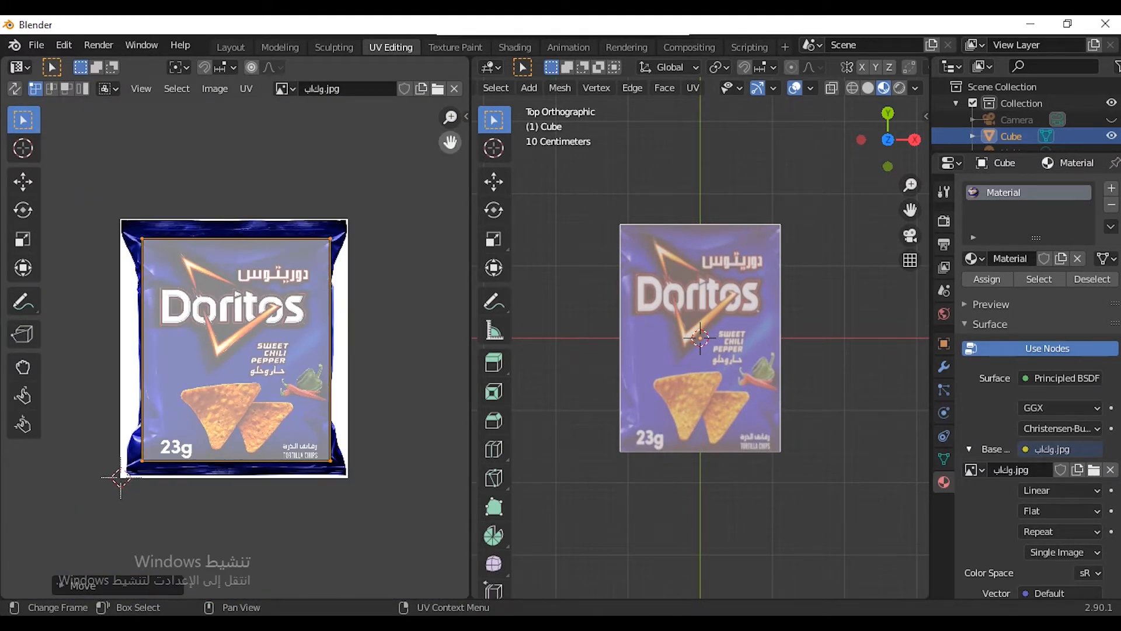
scroll(275, 471, "up", 2)
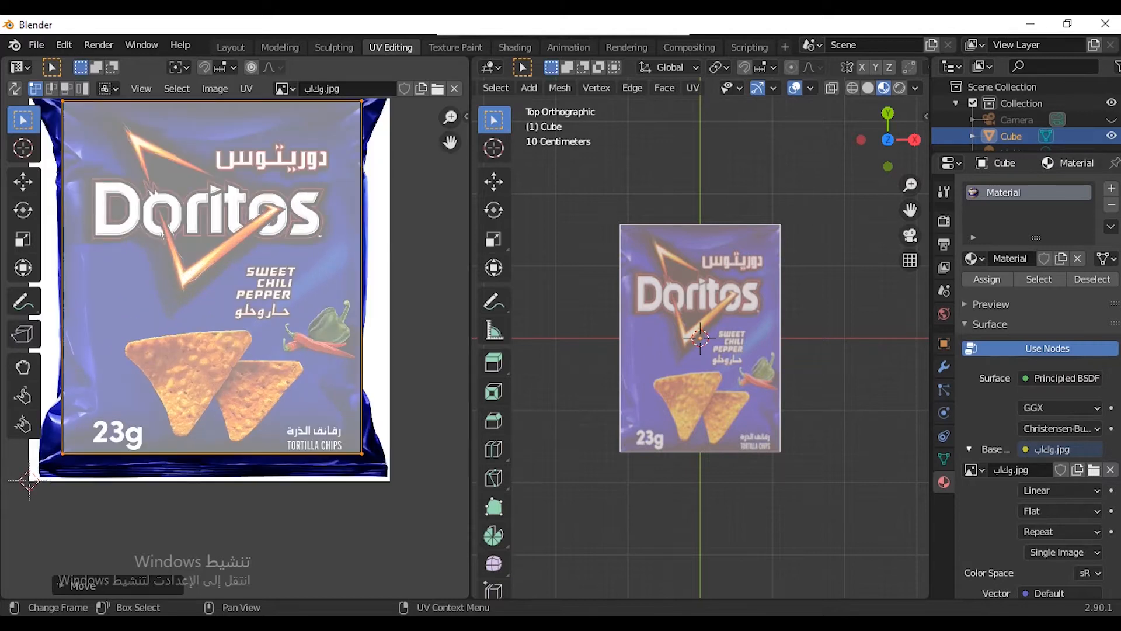
key("s")
key("x")
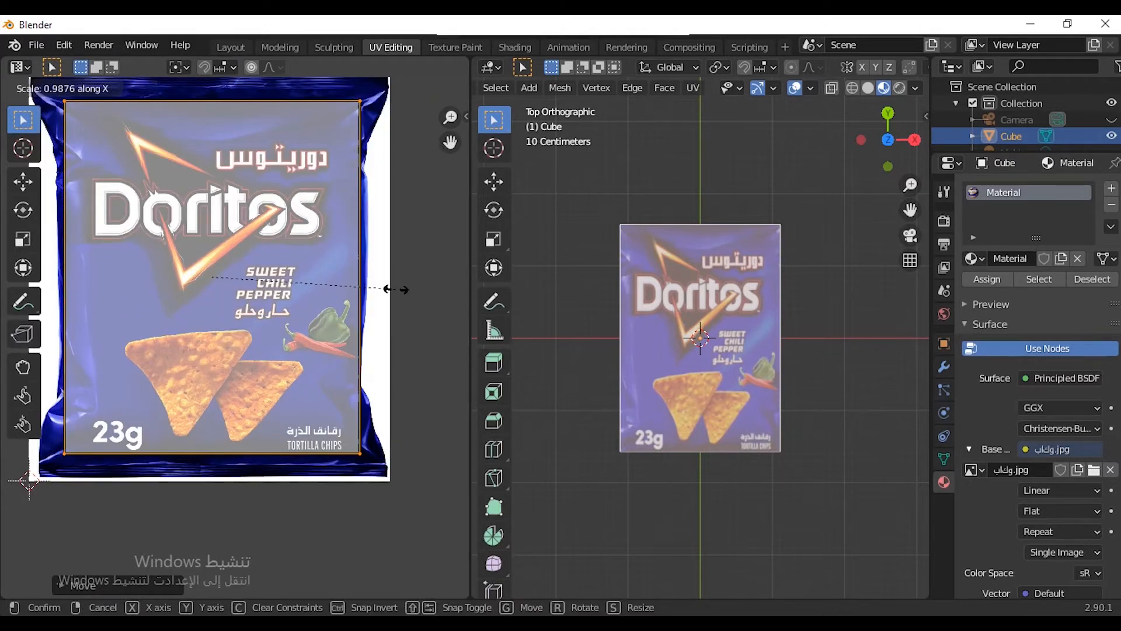
key("Return")
Step: Add a second material slot with a new material and assign it to all faces of the slab except the top
key("Tab")
left_click_drag(891, 149, 619, 64)
scroll(700, 338, "up", 5)
scroll(700, 338, "down", 4)
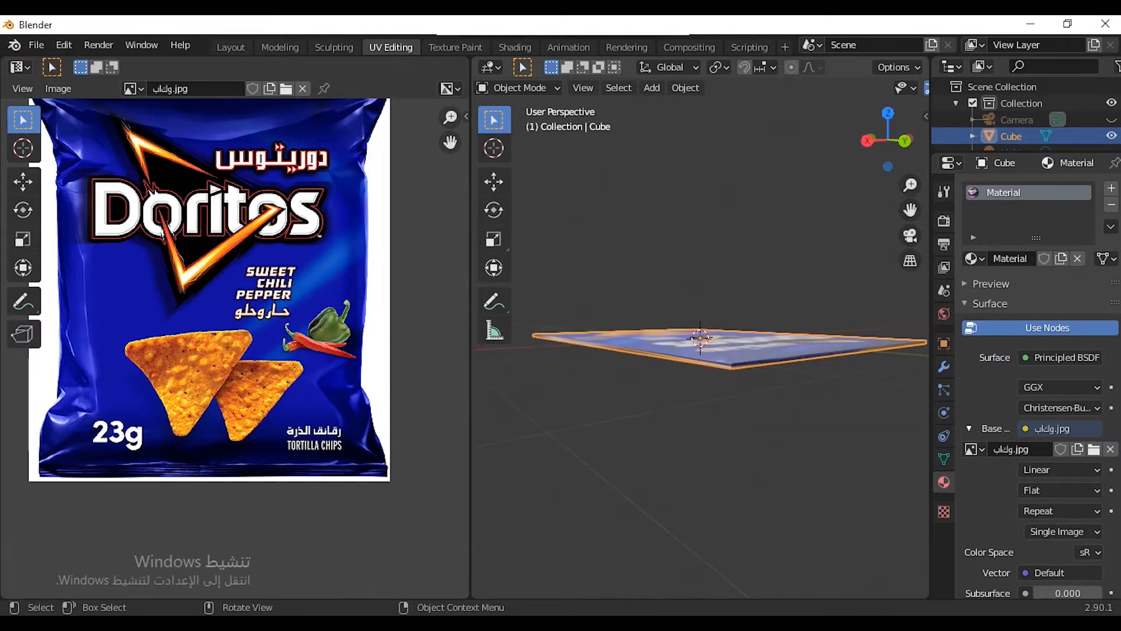
key("Tab")
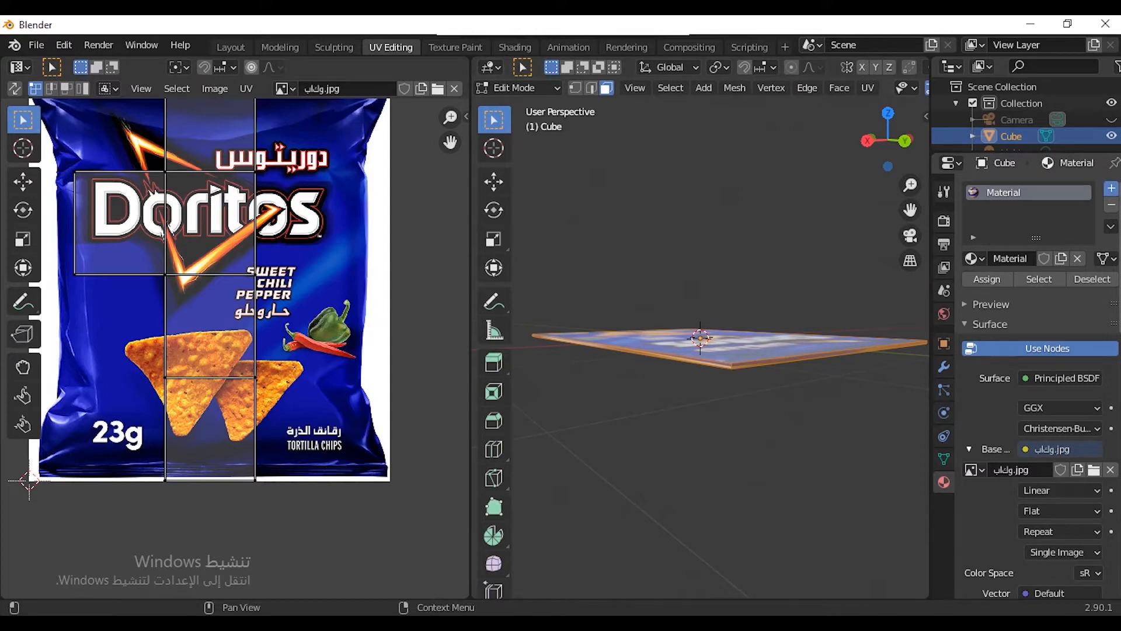
left_click(1111, 188)
left_click(1028, 291)
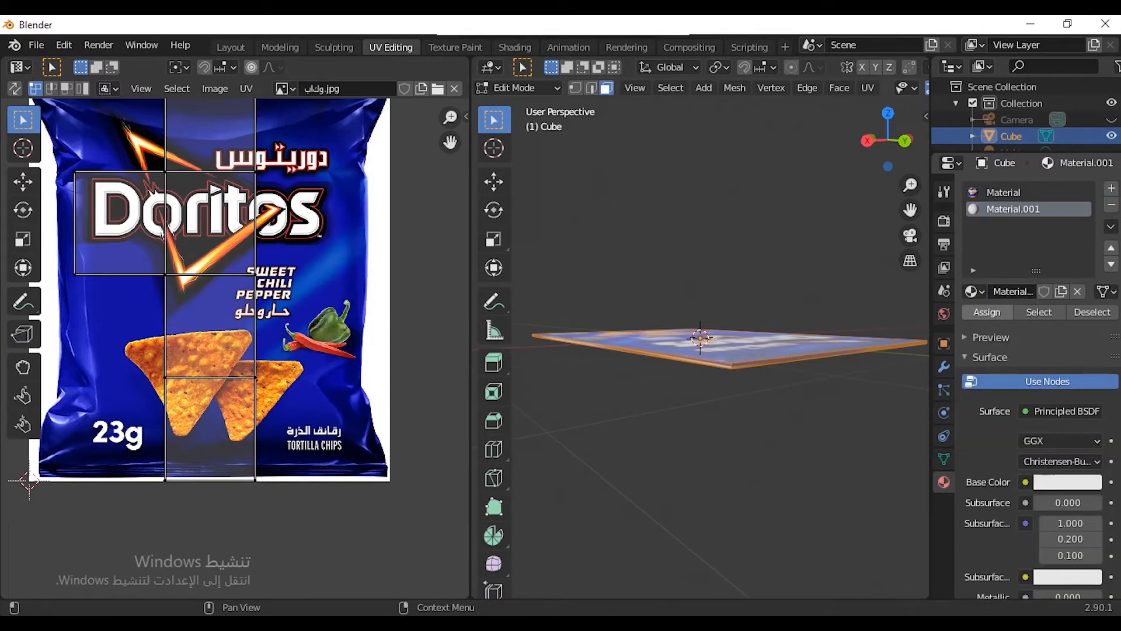
left_click(986, 312)
key("Tab")
mouse_move(887, 157)
left_mouse_down()
mouse_move(919, 157)
mouse_move(889, 146)
left_mouse_up()
key("Tab")
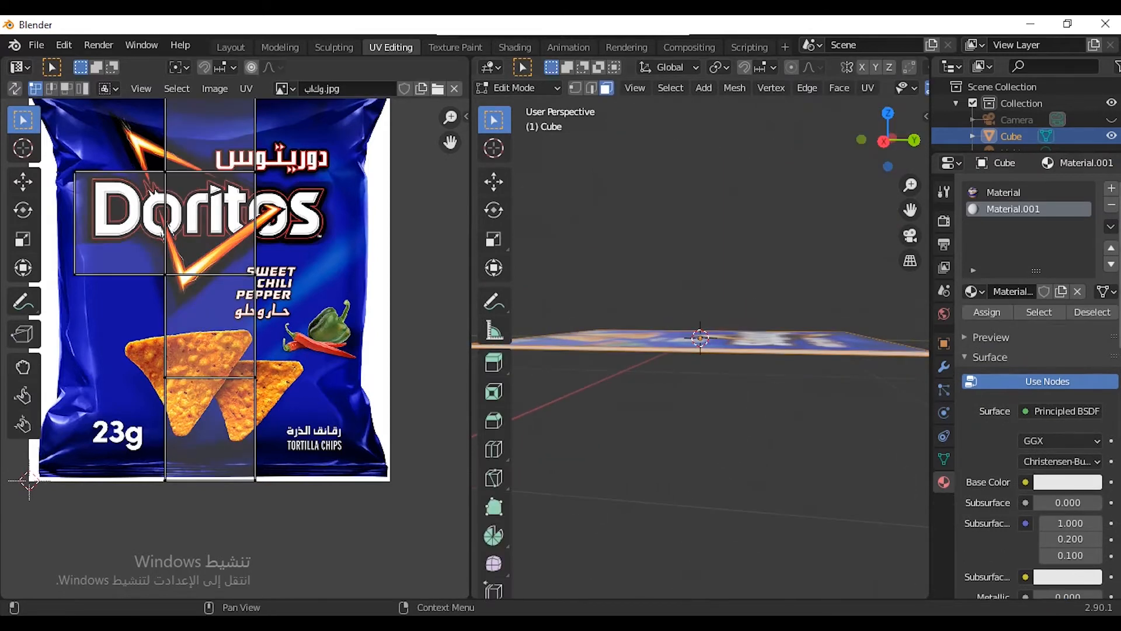
Step: Set the second material's base color to dark blue sampled from the bag image, and return to Object Mode
scroll(1039, 385, "down", 5)
left_click(1066, 317)
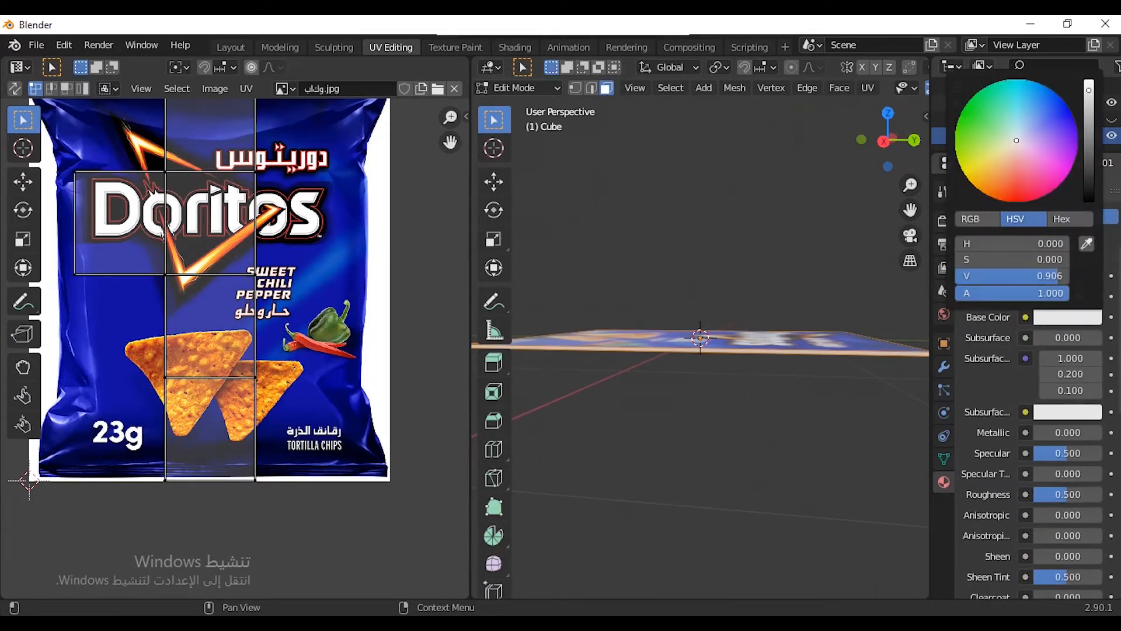
left_click(1087, 243)
left_click(327, 257)
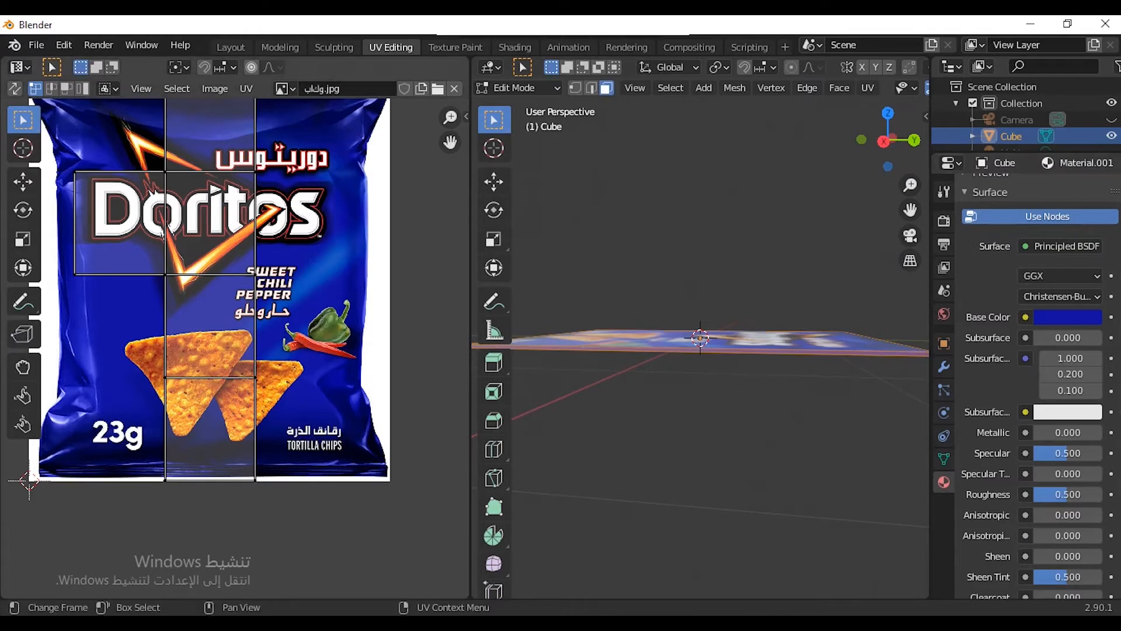
key("Tab")
key("alt+a")
left_click_drag(887, 139, 952, 204)
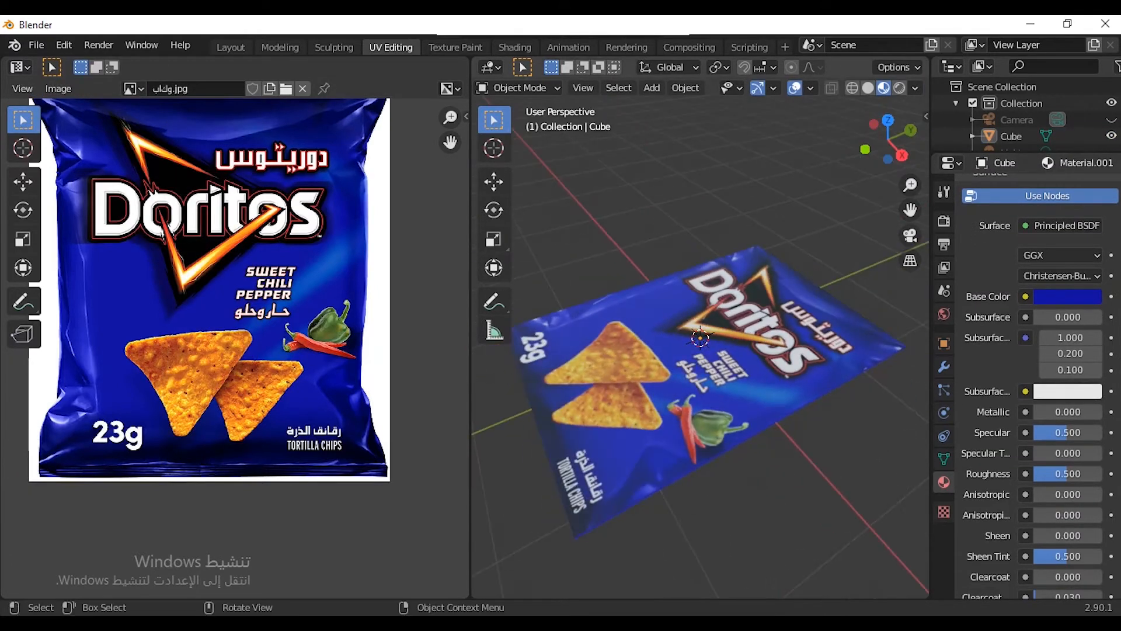
Step: Select the slab and set the roughness of its blue second material to 0.3
left_click(864, 344)
scroll(1067, 412, "down", 7)
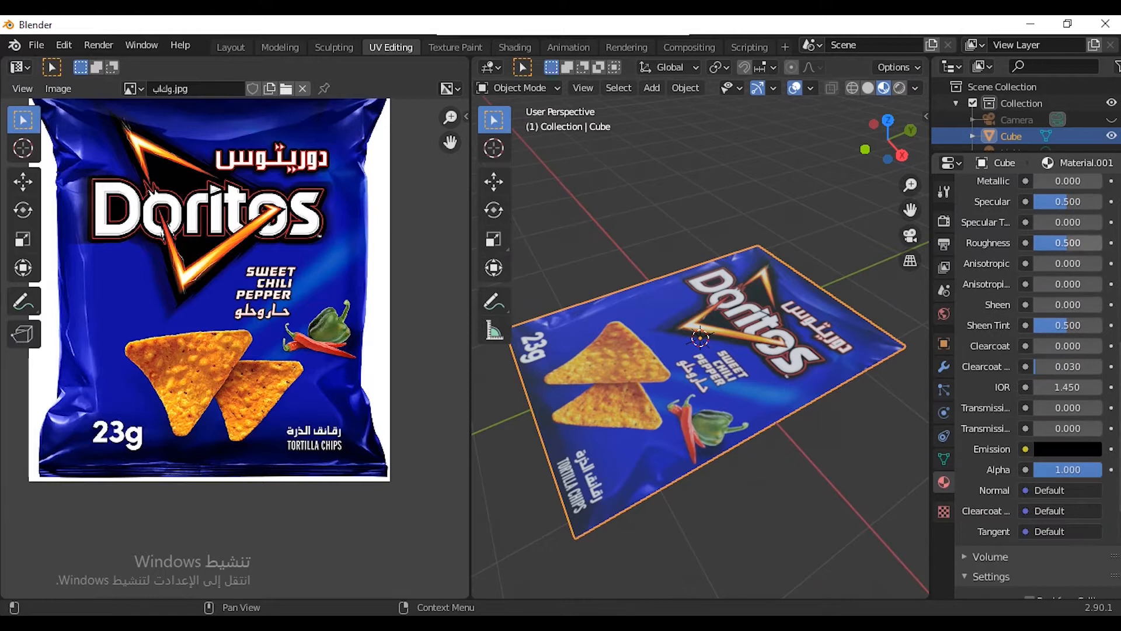
left_click(1068, 243)
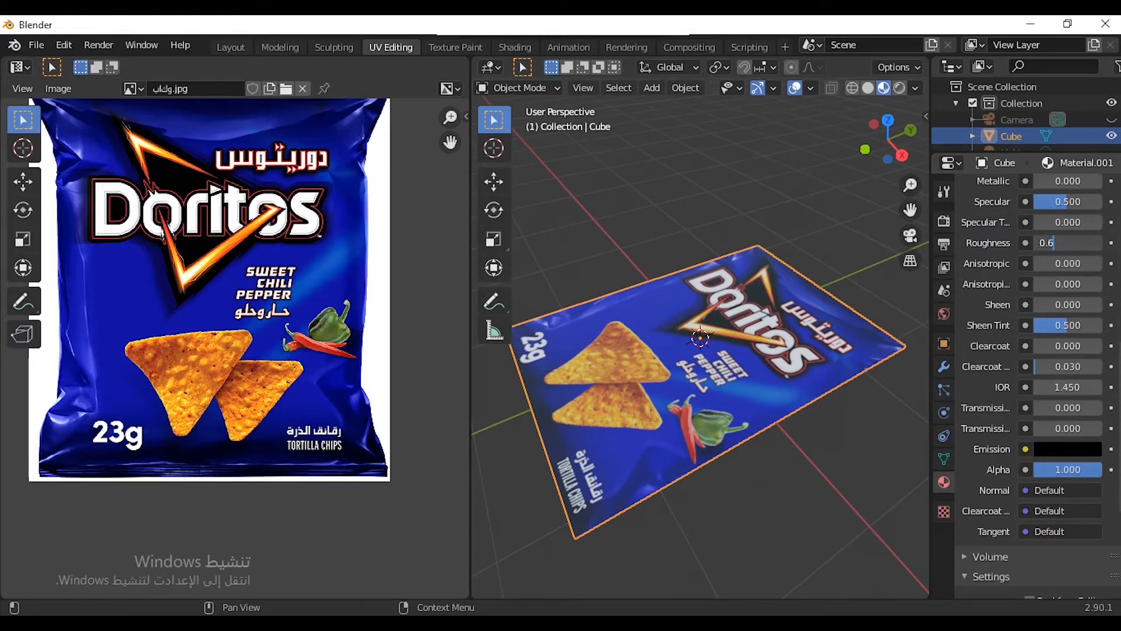
key("Return")
Step: Set the roughness of the material carrying the bag image to 0.3
scroll(1039, 379, "up", 10)
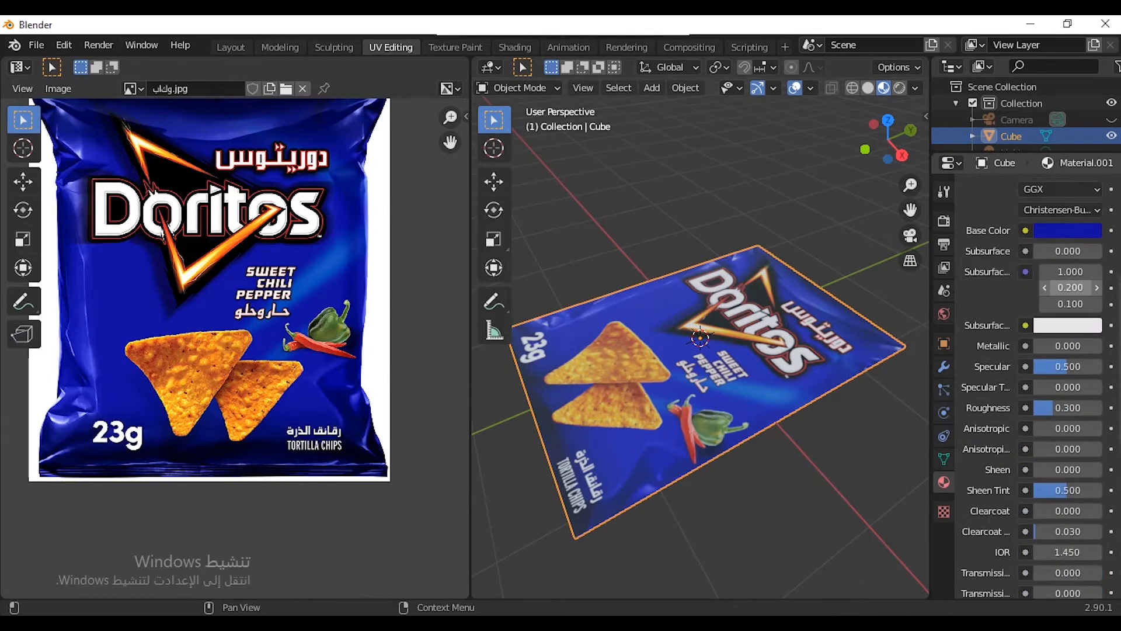
left_click(1028, 192)
scroll(1067, 499, "down", 14)
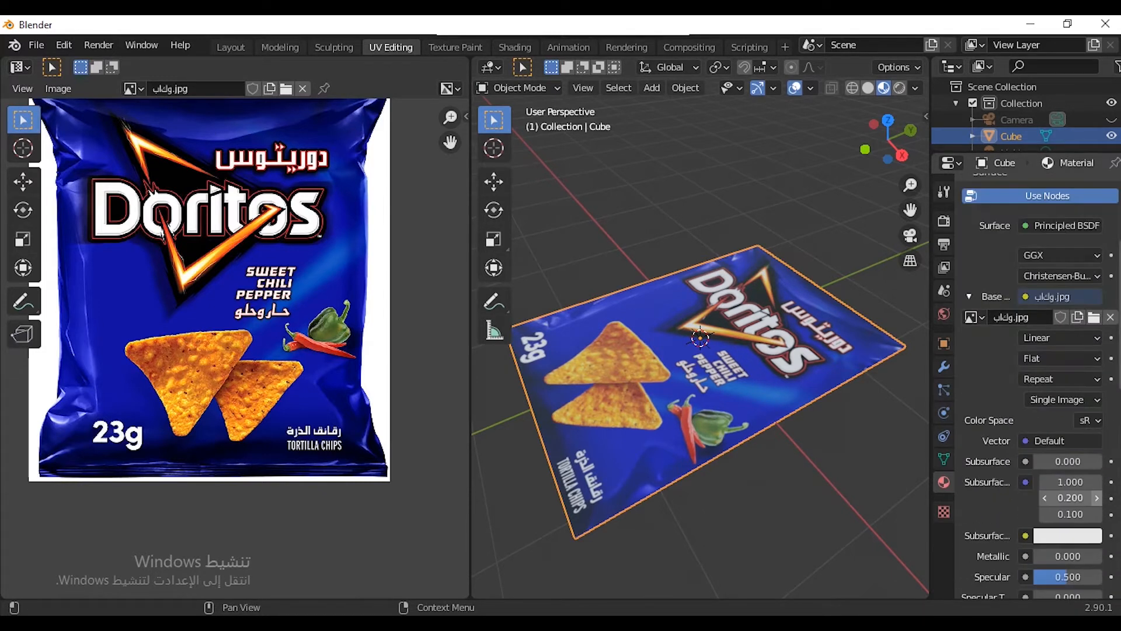
left_click(1067, 453)
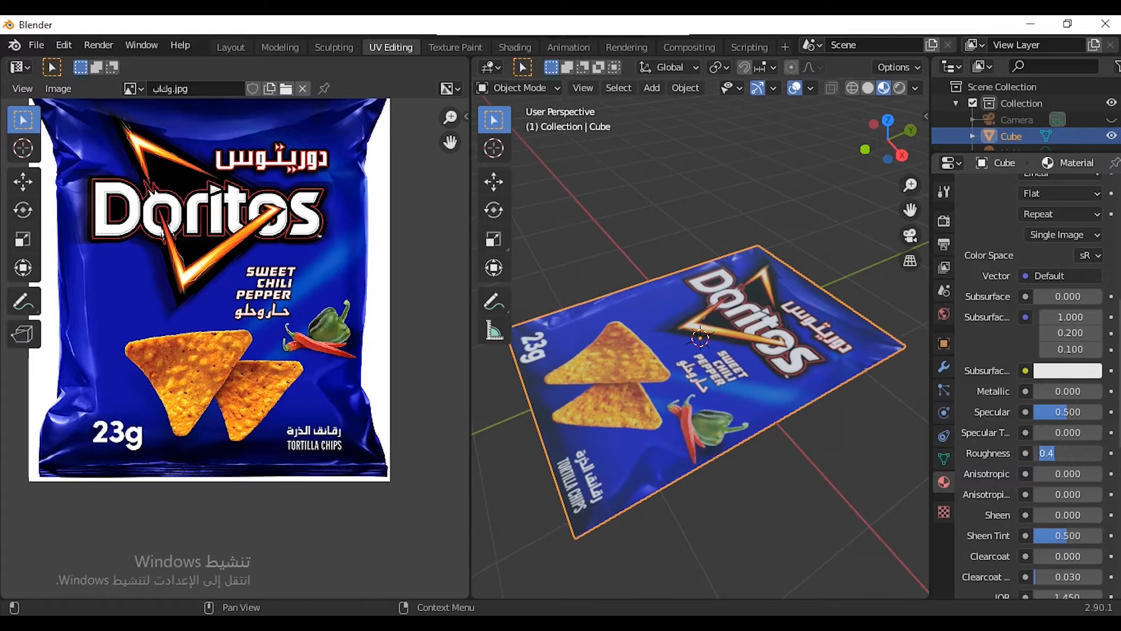
key("Return")
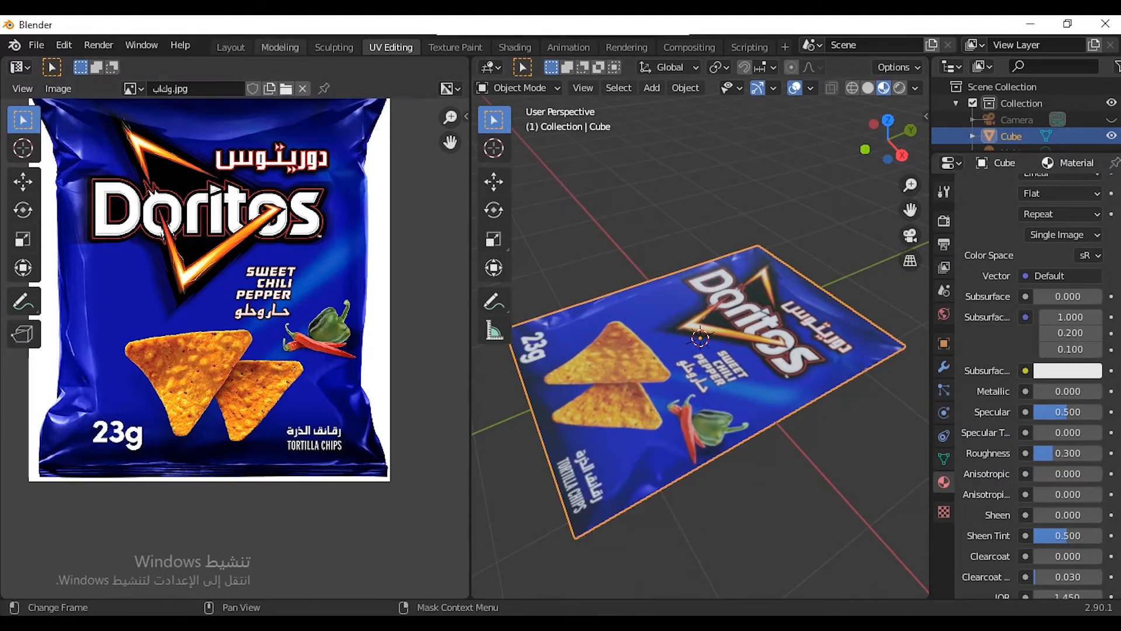
Step: Switch to the Layout workspace and display the slab in Material Preview shading
left_click(231, 47)
scroll(464, 317, "up", 7)
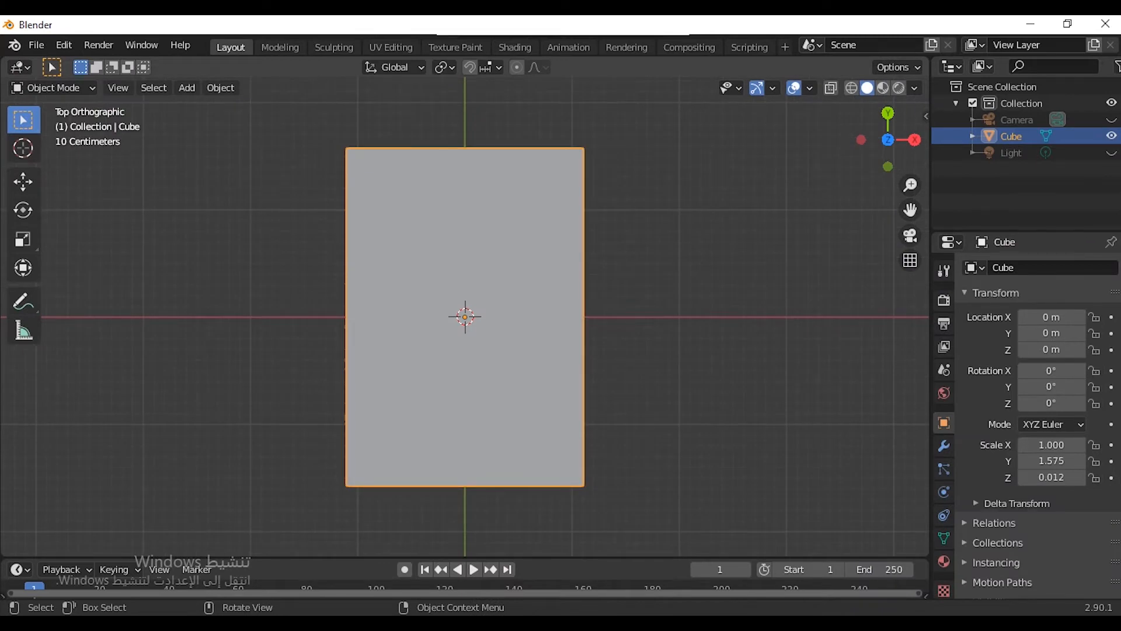
left_click(882, 88)
Step: Widen the slab along X to a scale of about 1.084
key("r")
key("x")
left_click(718, 208)
key("z")
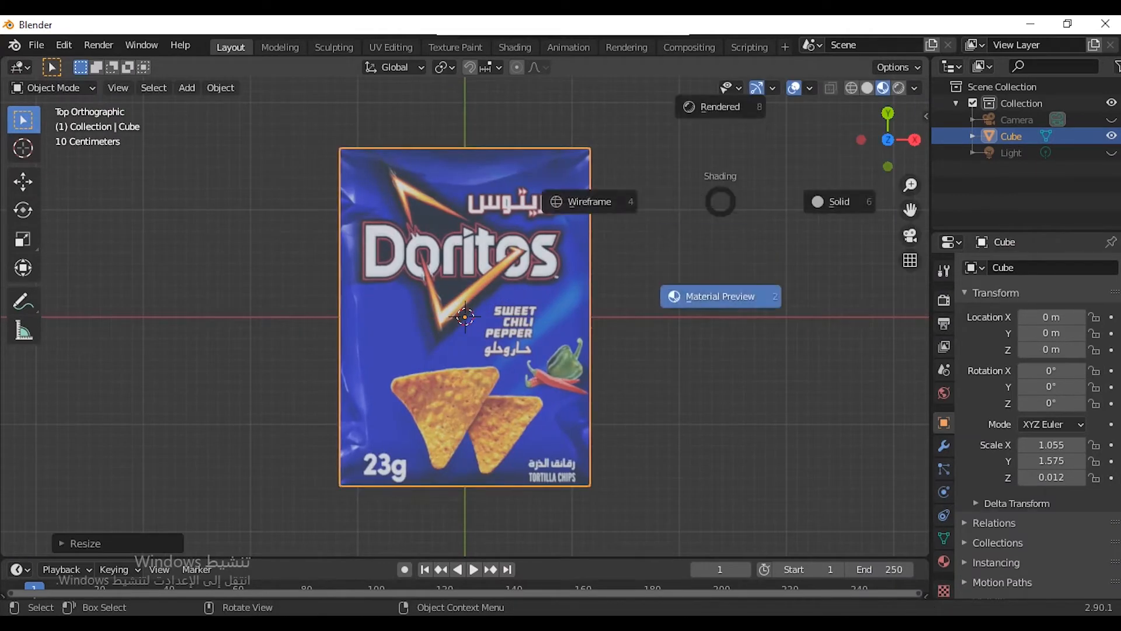
key("Escape")
key("s")
key("x")
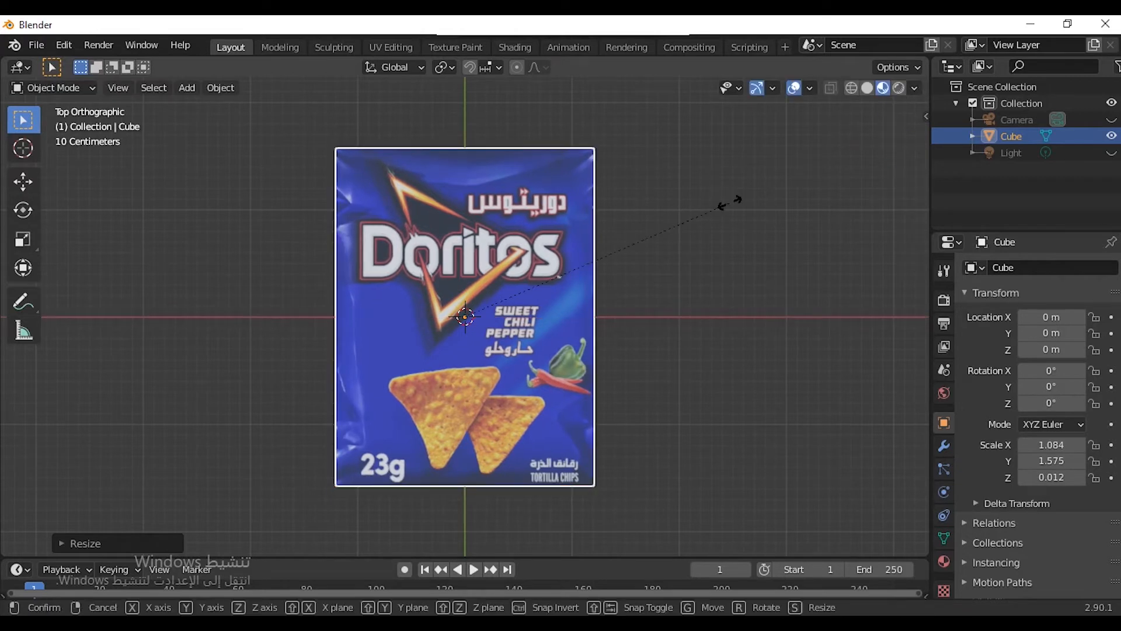
Step: Lengthen the slab along Y to a scale of about 1.686
key("s")
key("y")
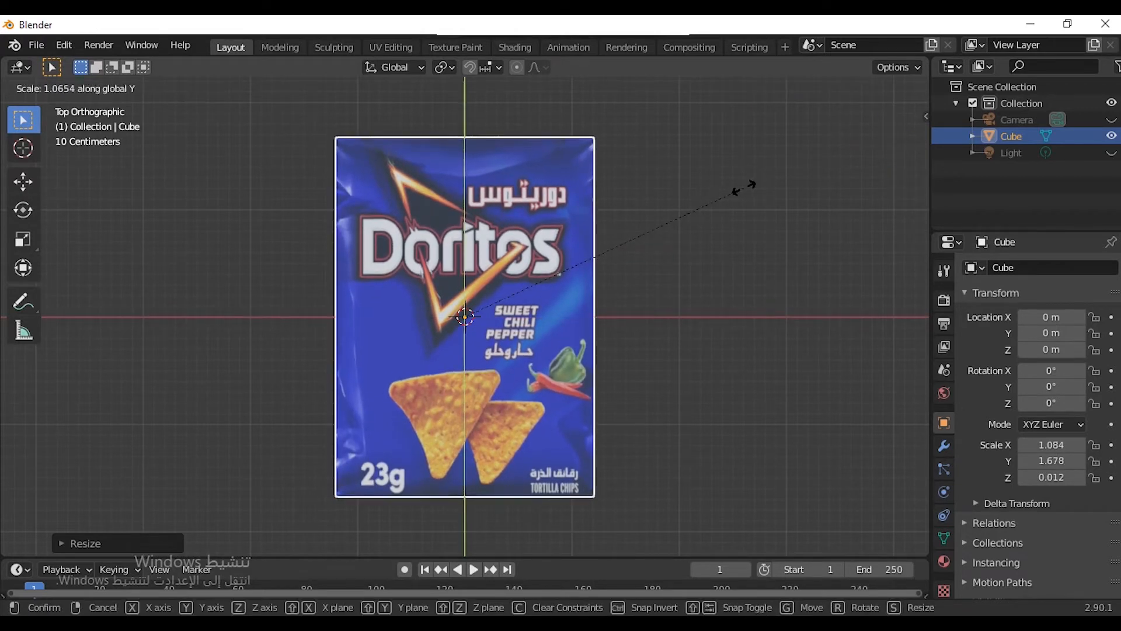
left_click(746, 185)
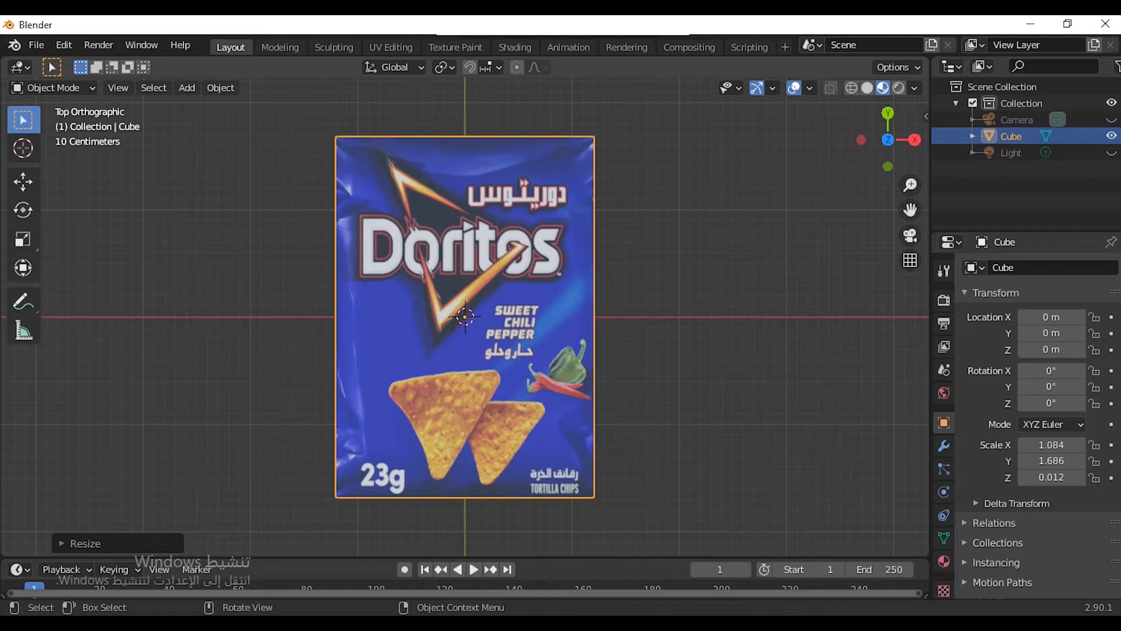
Step: Widen the slab further along X to a scale of about 1.188 and deselect it
key("alt+a")
key("a")
key("s")
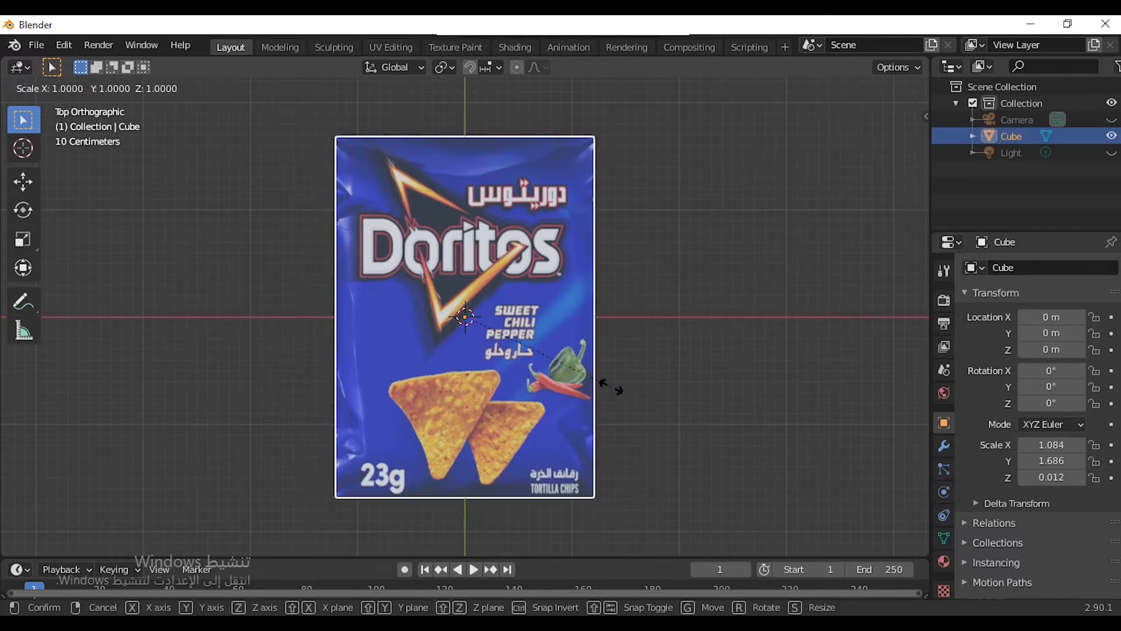
key("x")
left_click(629, 383)
key("alt+a")
scroll(629, 382, "down", 5)
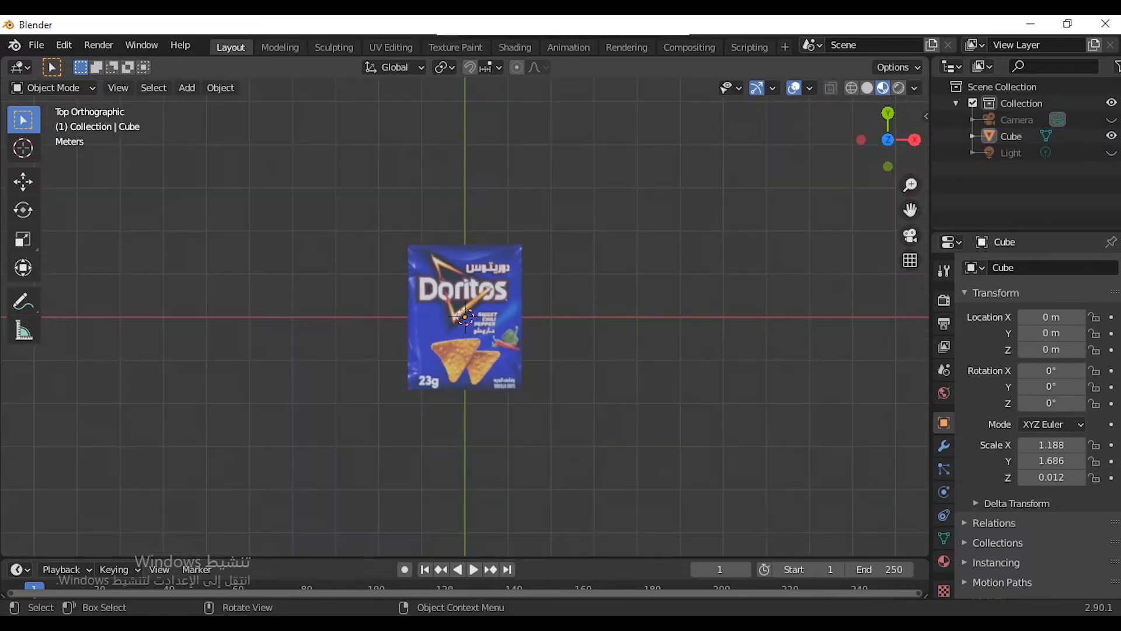
Step: Enter Edit Mode on the slab with solid shading and edge selection
key("a")
scroll(464, 317, "up", 3)
key("Tab")
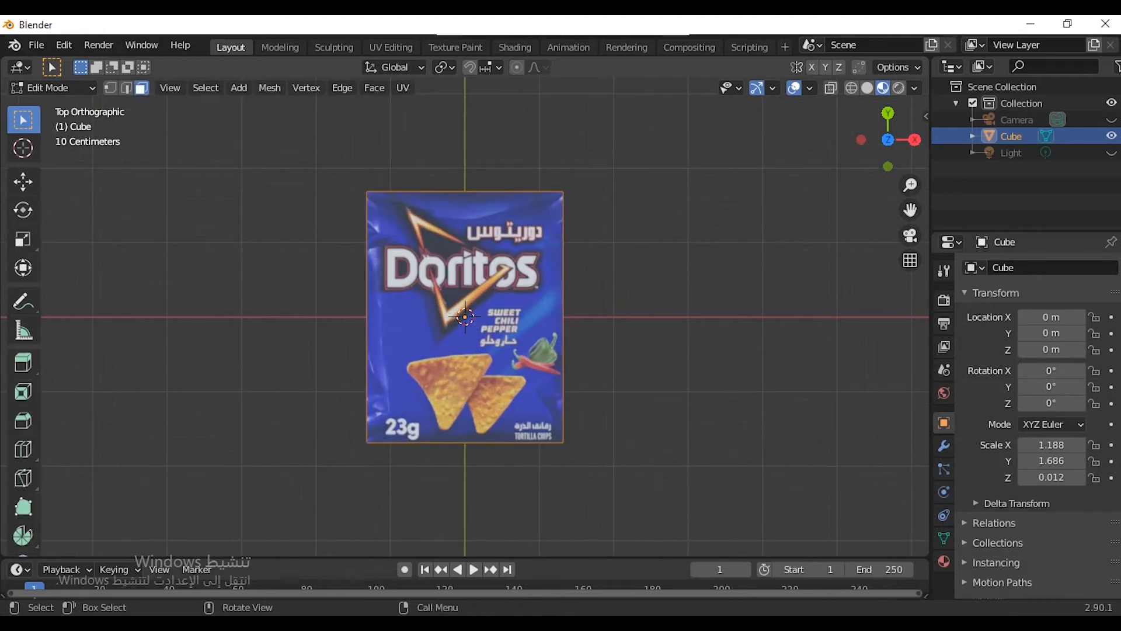
key("z")
key("6")
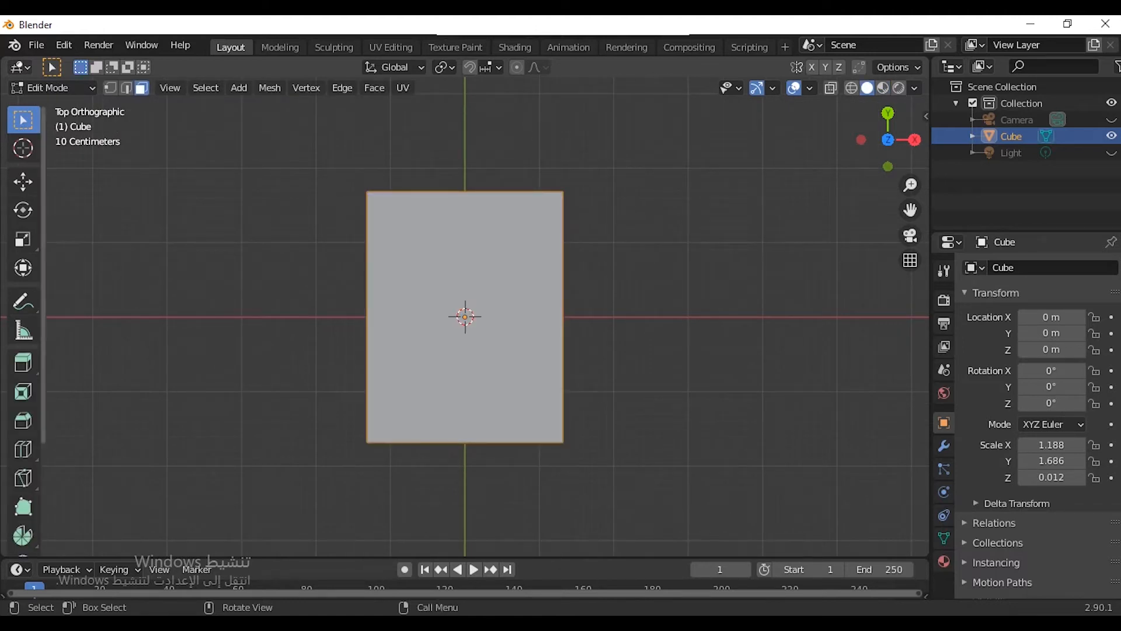
key("2")
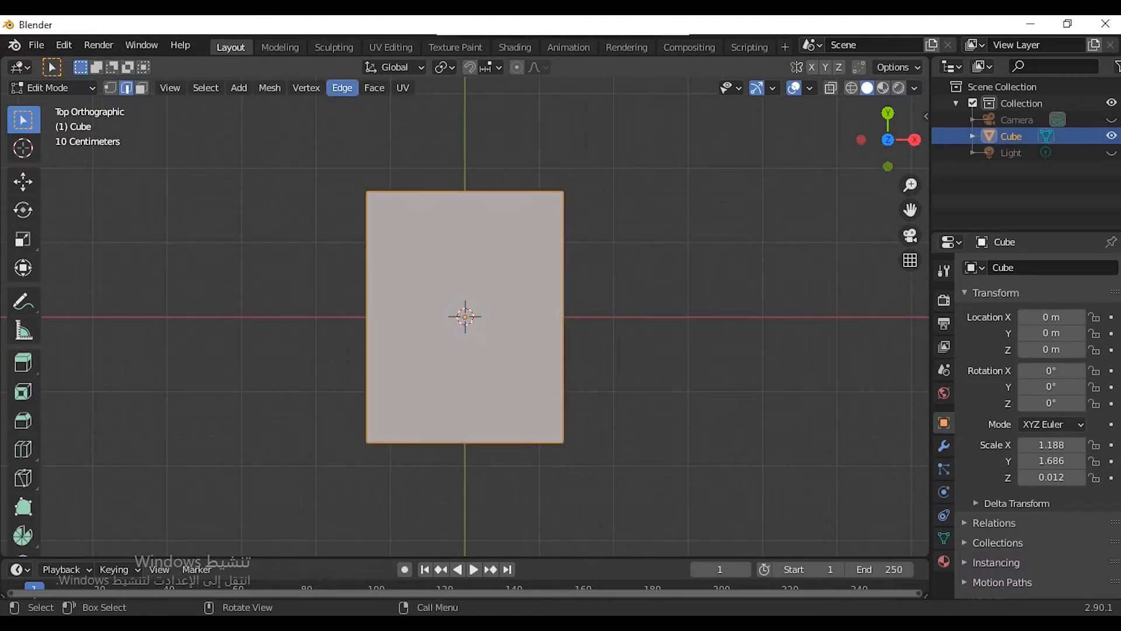
Step: Add 50 evenly spaced loop cuts running lengthwise along the slab
left_click(342, 87)
left_click(388, 310)
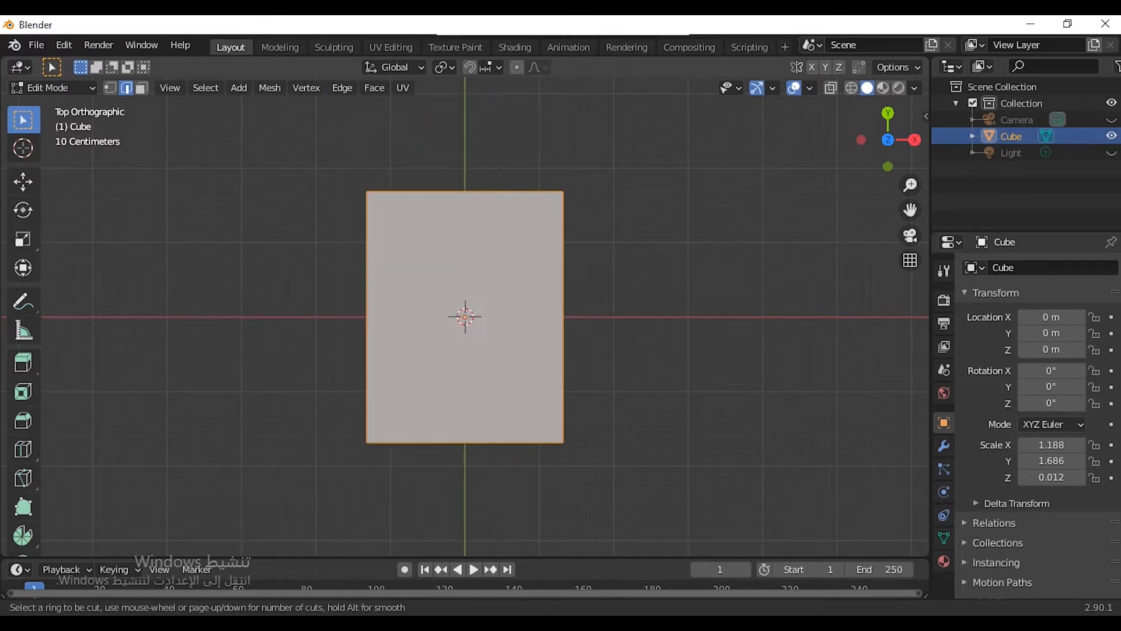
scroll(465, 317, "up", 10)
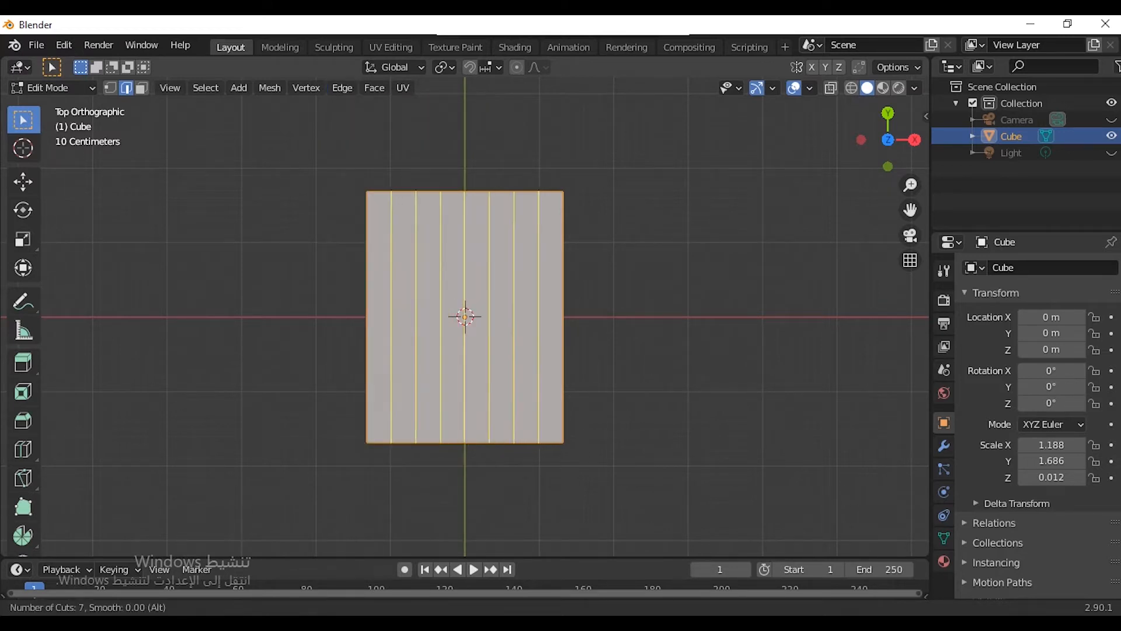
scroll(465, 317, "up", 8)
left_click(465, 317)
right_click(466, 317)
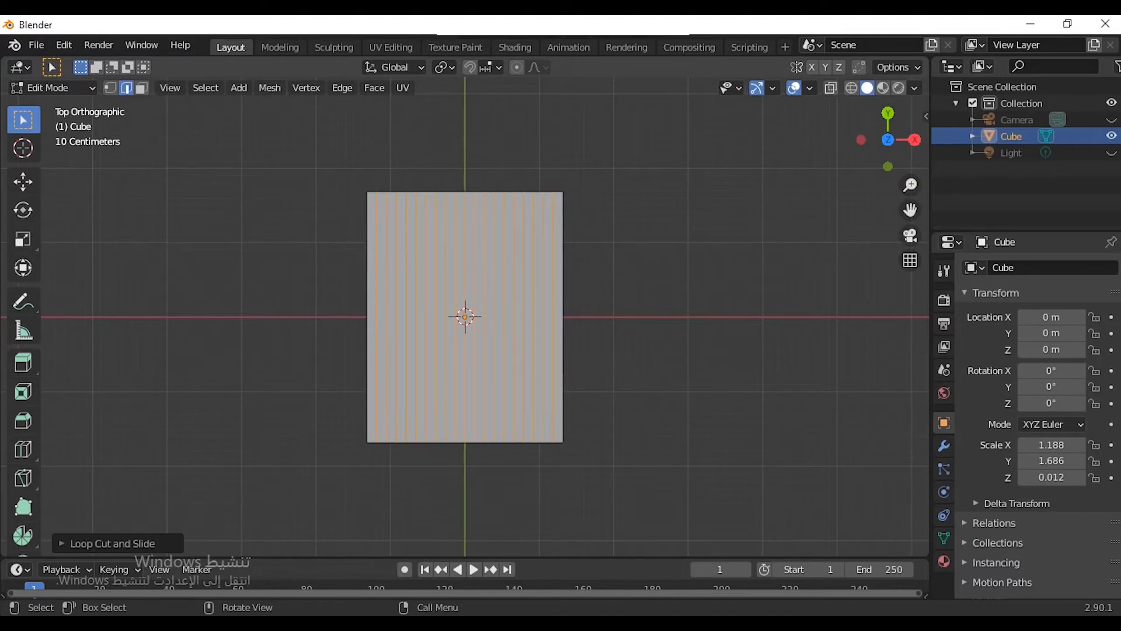
left_click(62, 543)
left_click(210, 411)
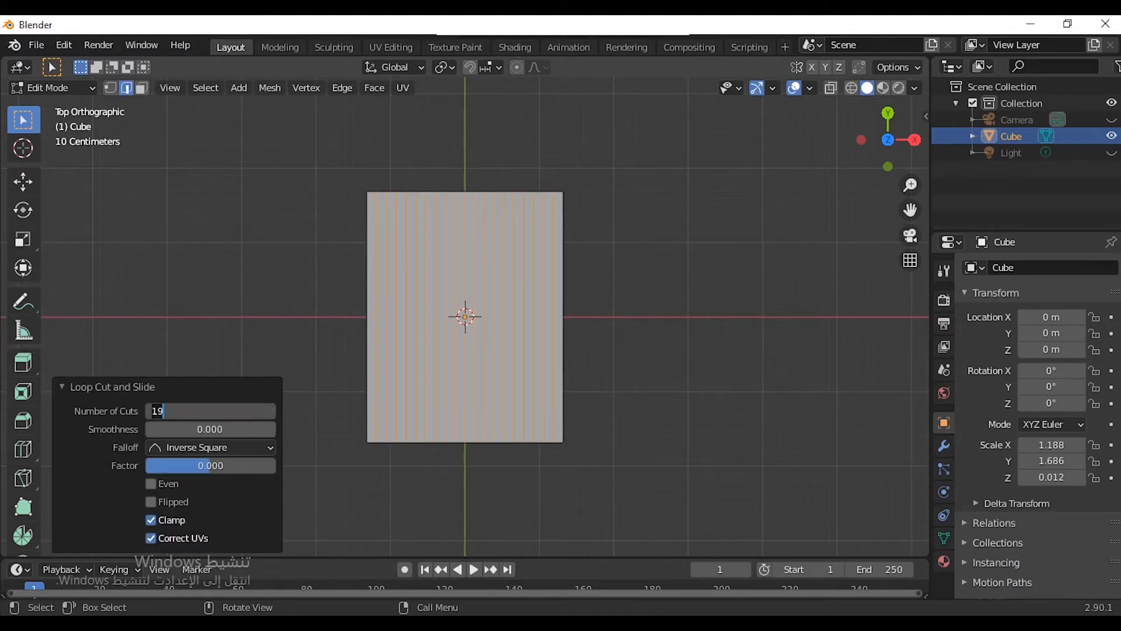
key("Return")
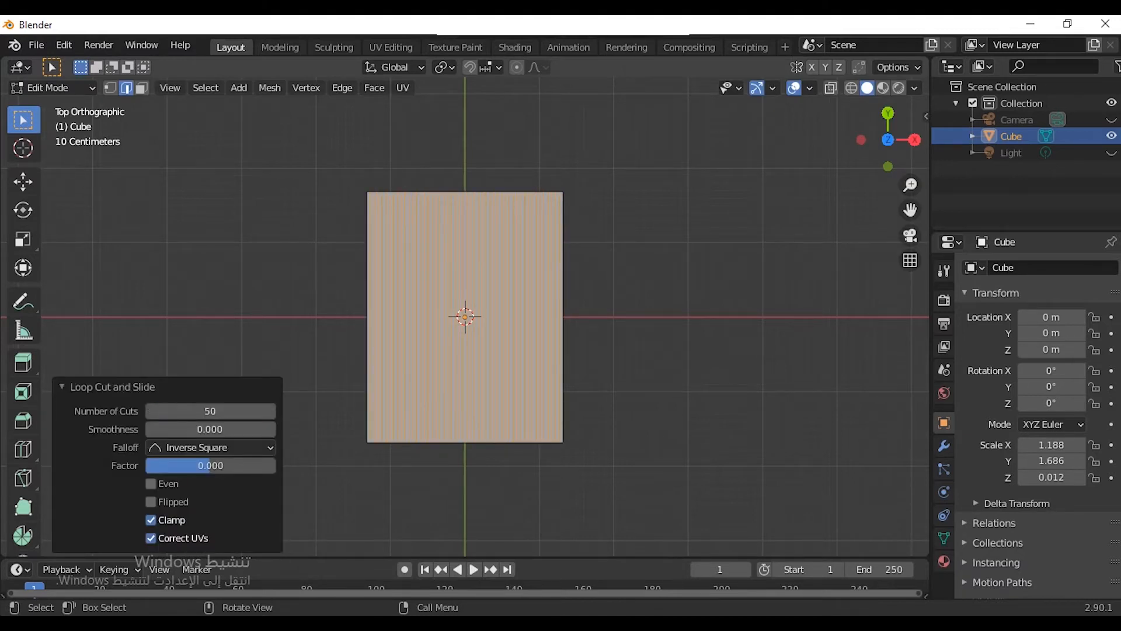
Step: Add three evenly spaced loop cuts across the slab's width
key("ctrl+r")
scroll(465, 317, "up", 2)
left_click(466, 317)
right_click(466, 317)
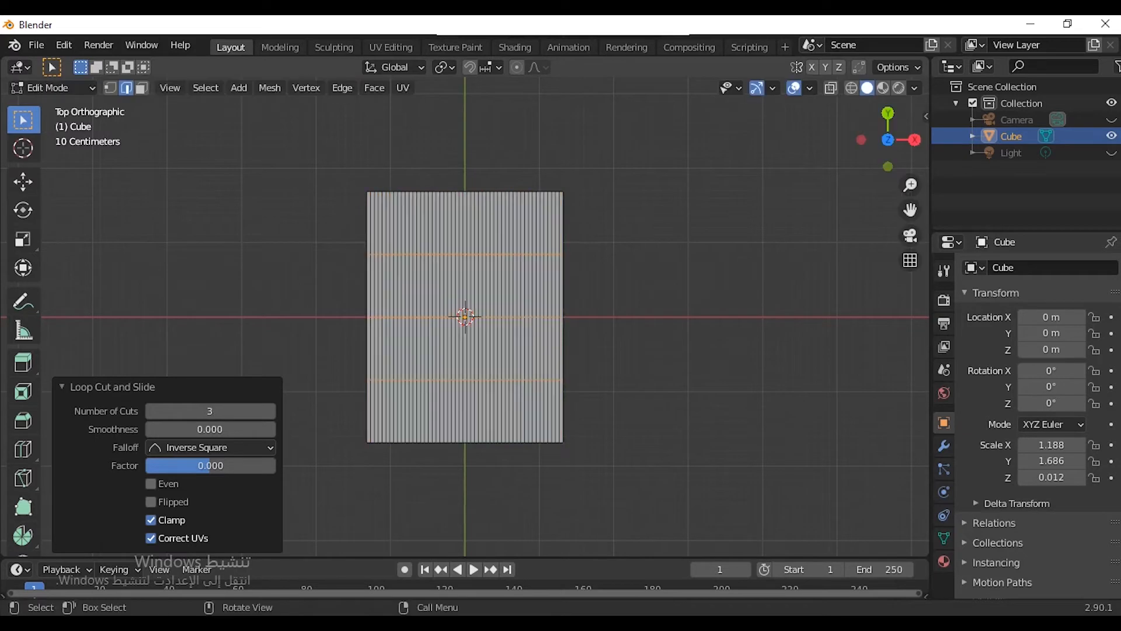
left_click(210, 411)
key("Return")
key("alt+a")
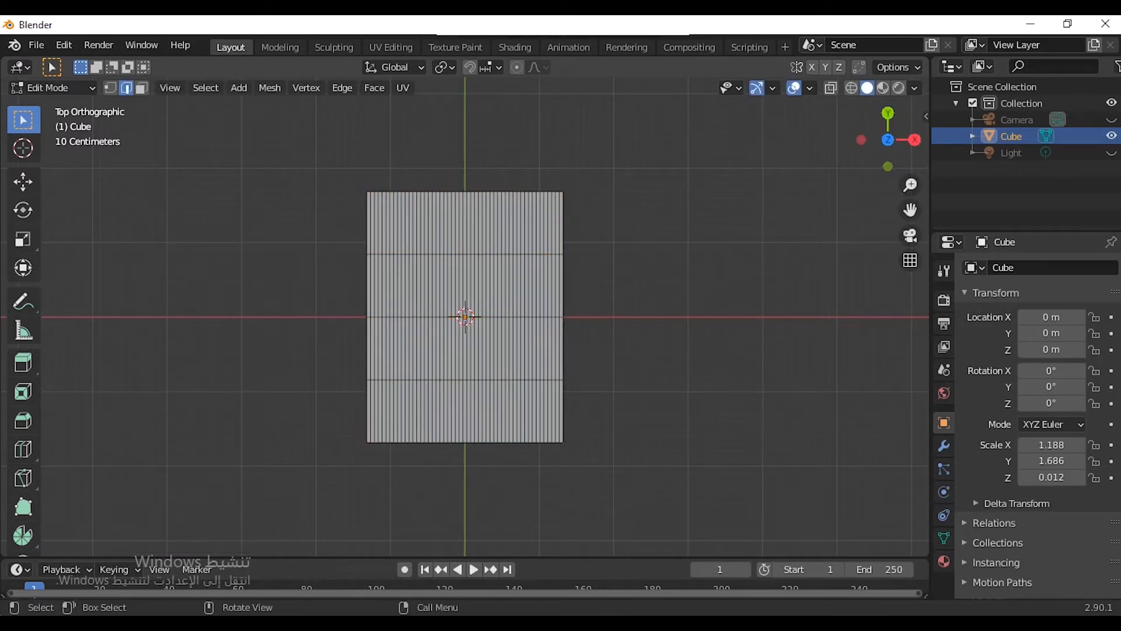
Step: Undo the loop cuts made in both directions on the slab
key("ctrl+z")
key("ctrl+z")
key("ctrl+z")
Step: Add many closely spaced, unslid loop cuts running crosswise over the slab
key("ctrl+r")
left_click(560, 271)
right_click(560, 272)
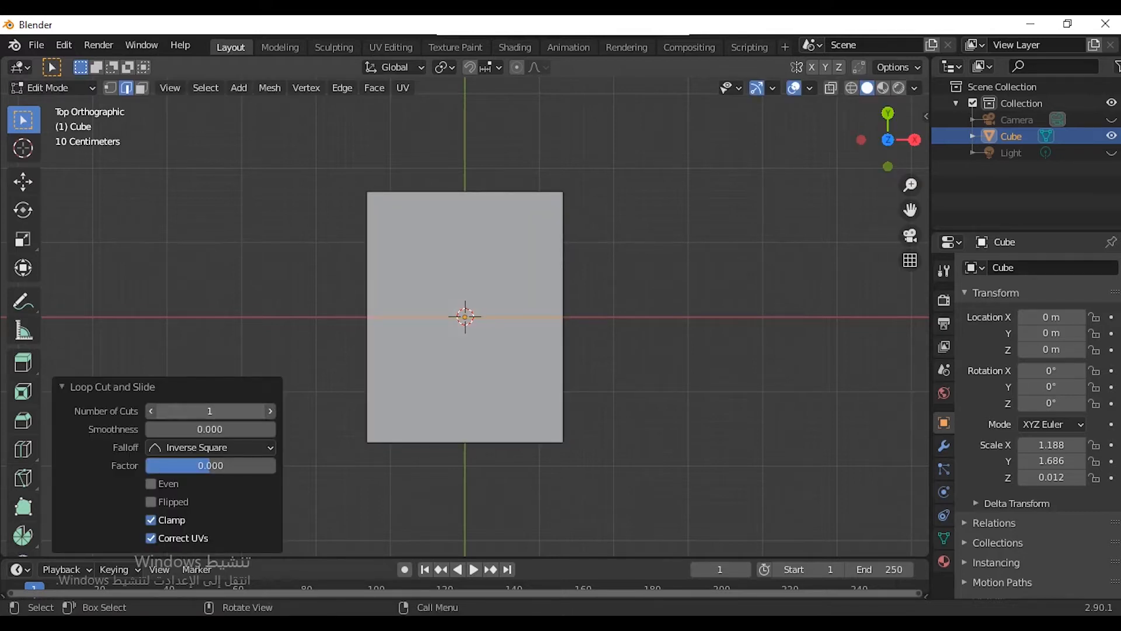
left_click(210, 410)
key("Return")
Step: Add lengthwise loop cuts through the crosswise ones, trying 20 and 10 before setting the number of cuts to 50
key("ctrl+r")
scroll(465, 316, "up", 4)
key("Return")
key("Escape")
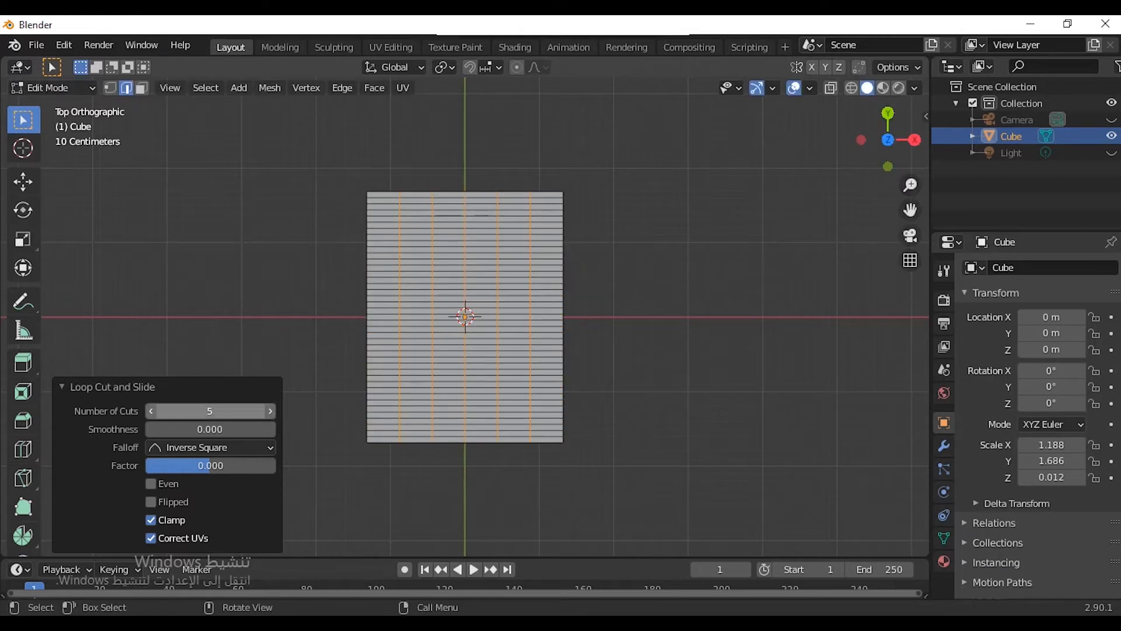
left_click(210, 410)
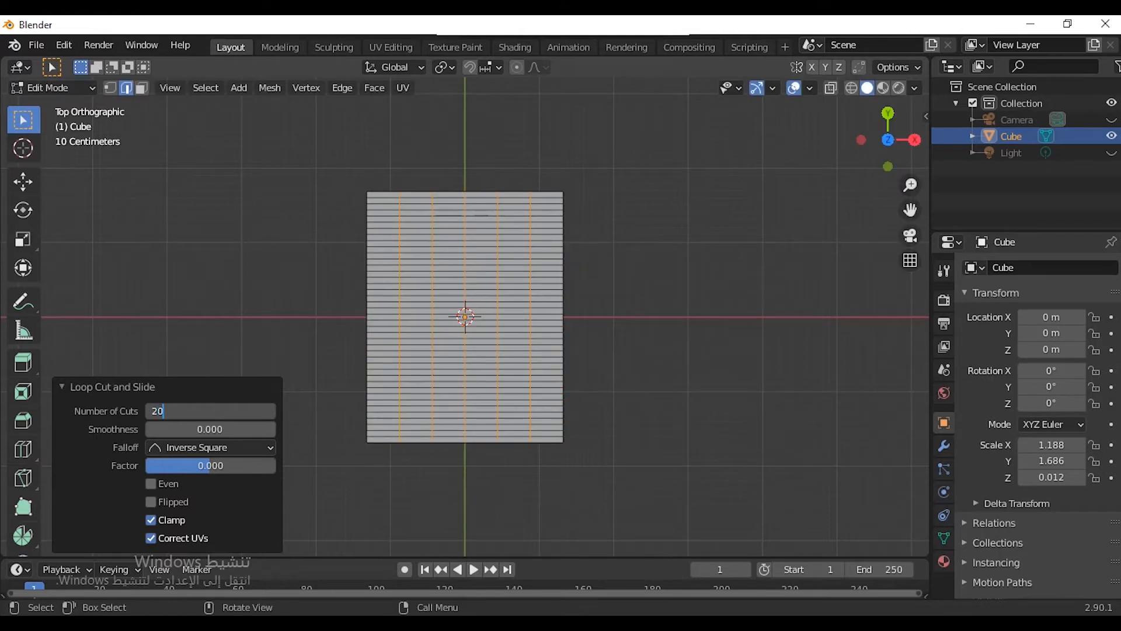
key("Return")
left_click(209, 410)
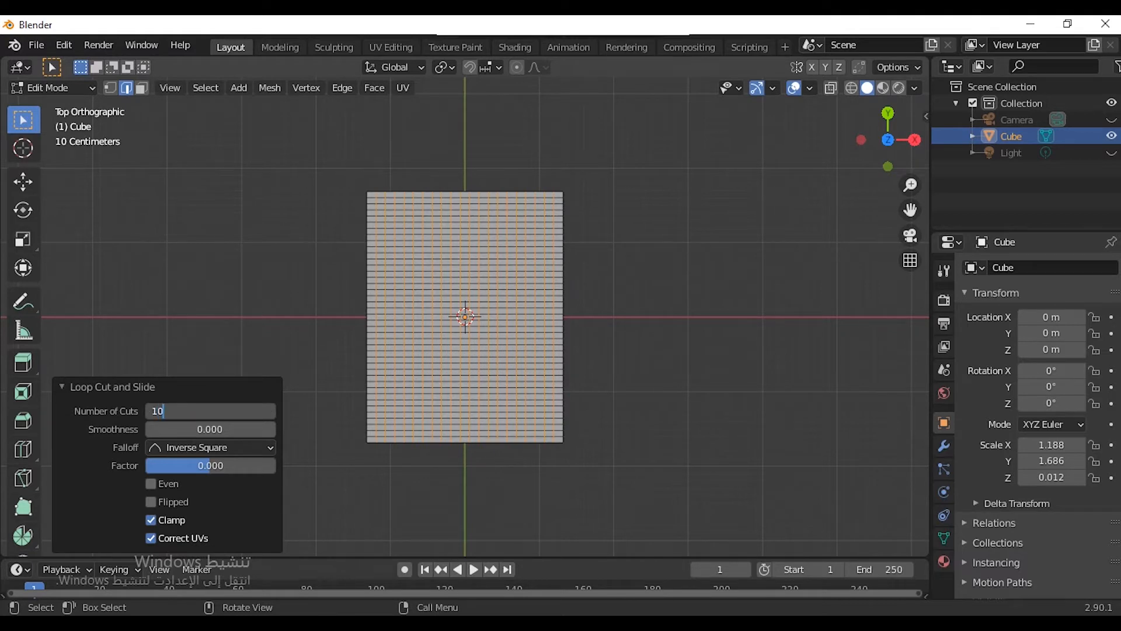
key("Return")
left_click(210, 411)
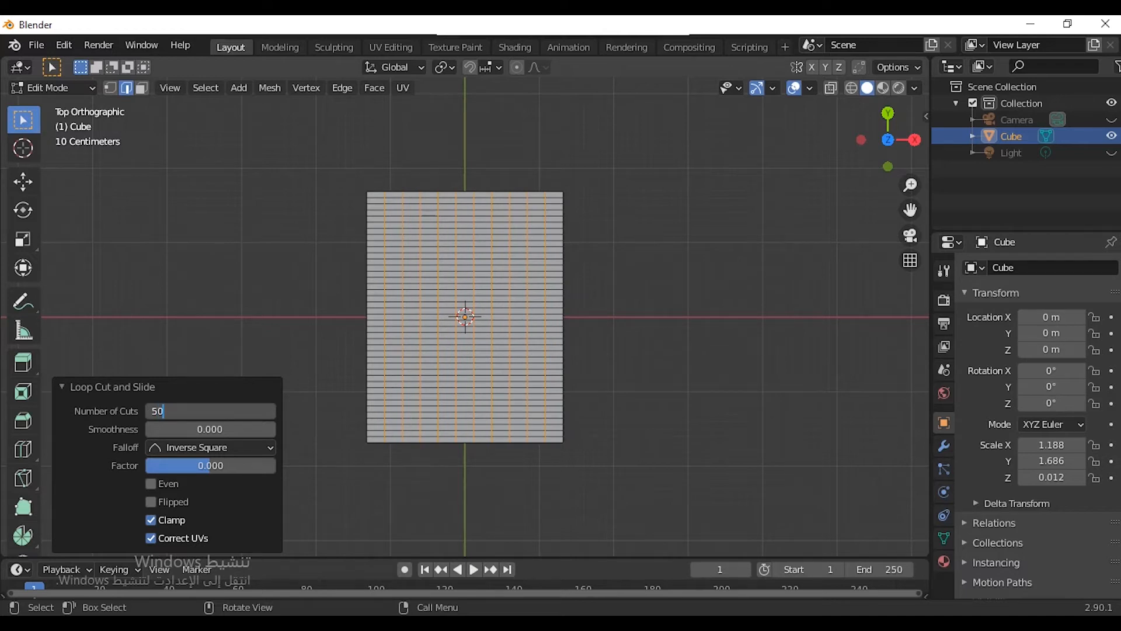
Step: Examine the subdivided slab in Object and Edit Mode from several angles, and return to the top view
scroll(465, 317, "up", 2)
key("Tab")
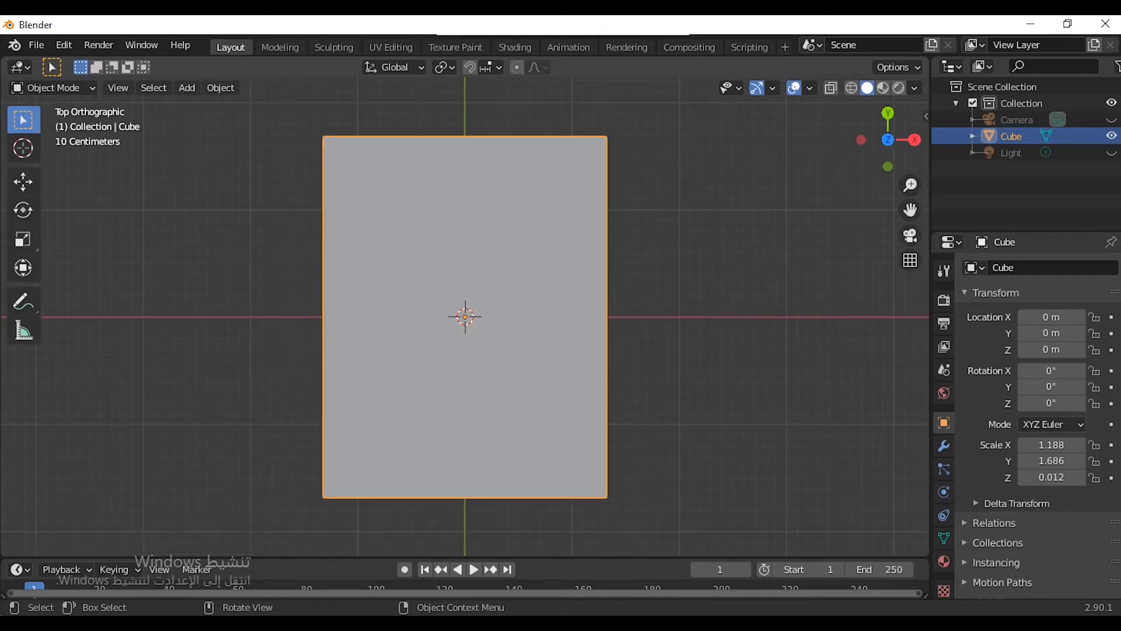
left_click_drag(888, 140, 733, 44)
key("Tab")
left_click_drag(888, 140, 943, 140)
key("KP_7")
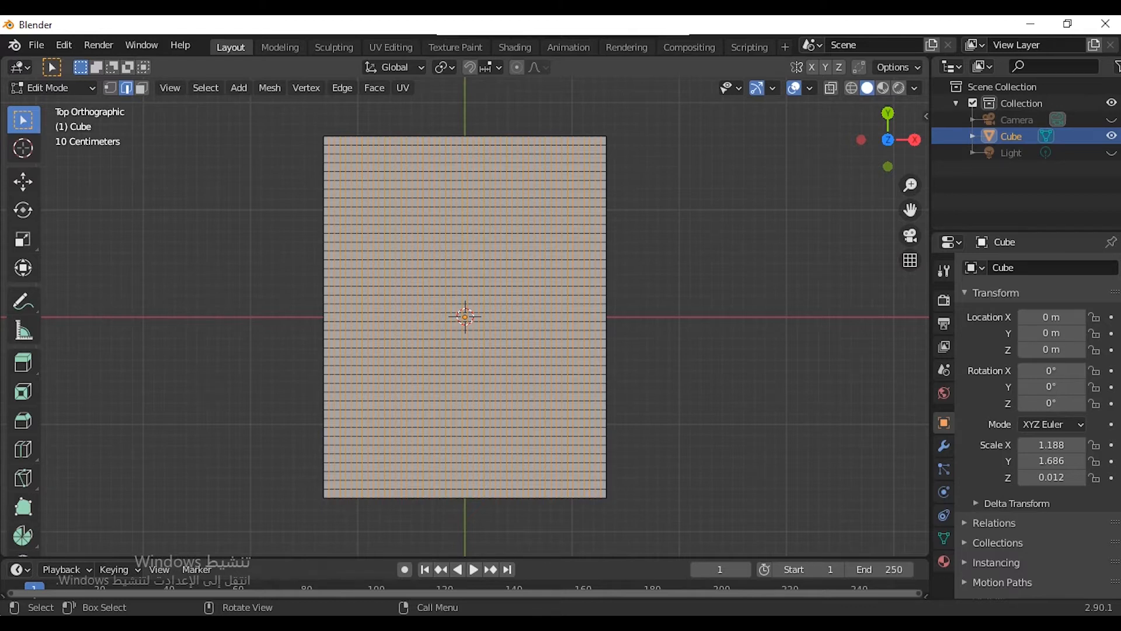
left_click_drag(910, 210, 931, 351)
scroll(484, 316, "up", 4)
scroll(485, 317, "down", 4)
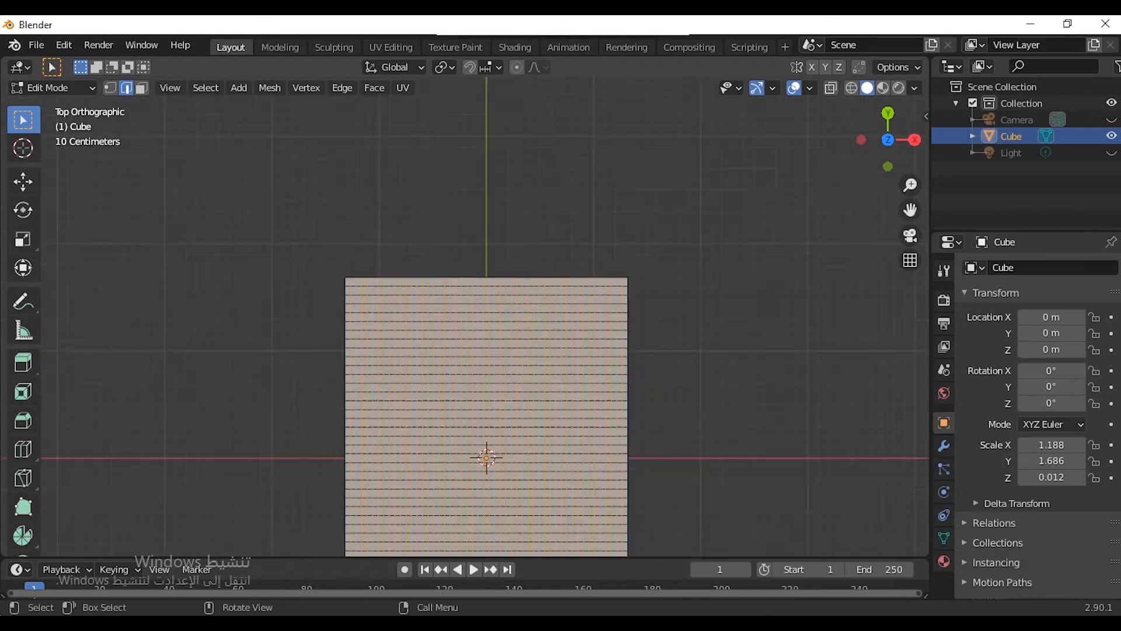
scroll(464, 316, "down", 2)
left_click_drag(910, 210, 904, 180)
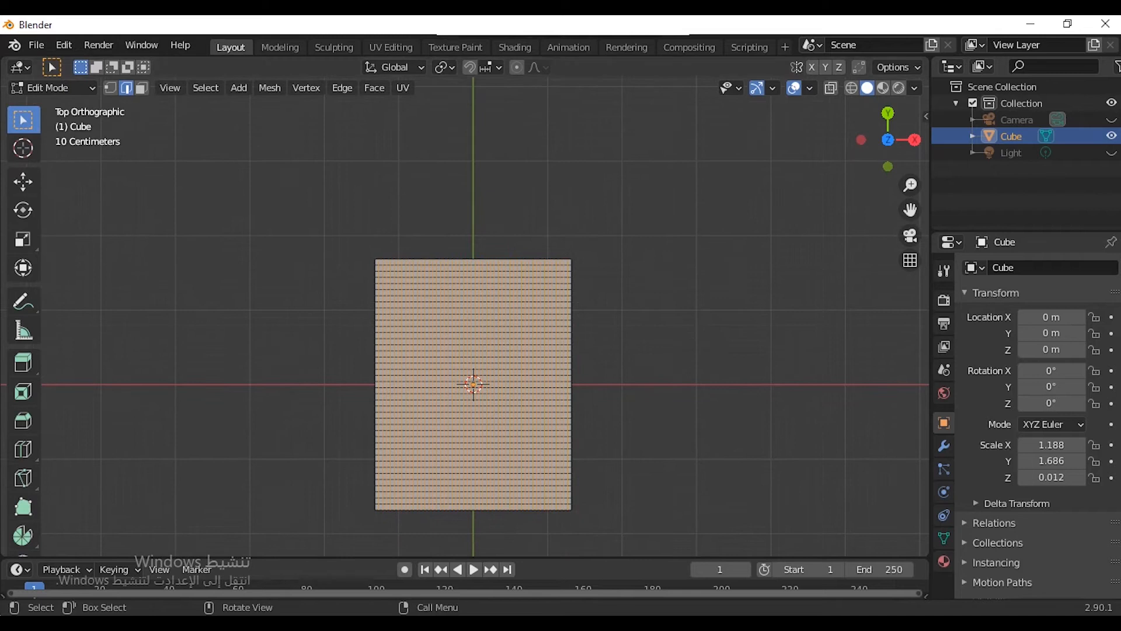
Step: Turn on X-ray display in face select mode and select the thin end faces along both short ends of the slab
scroll(464, 317, "down", 2)
key("KP_Decimal")
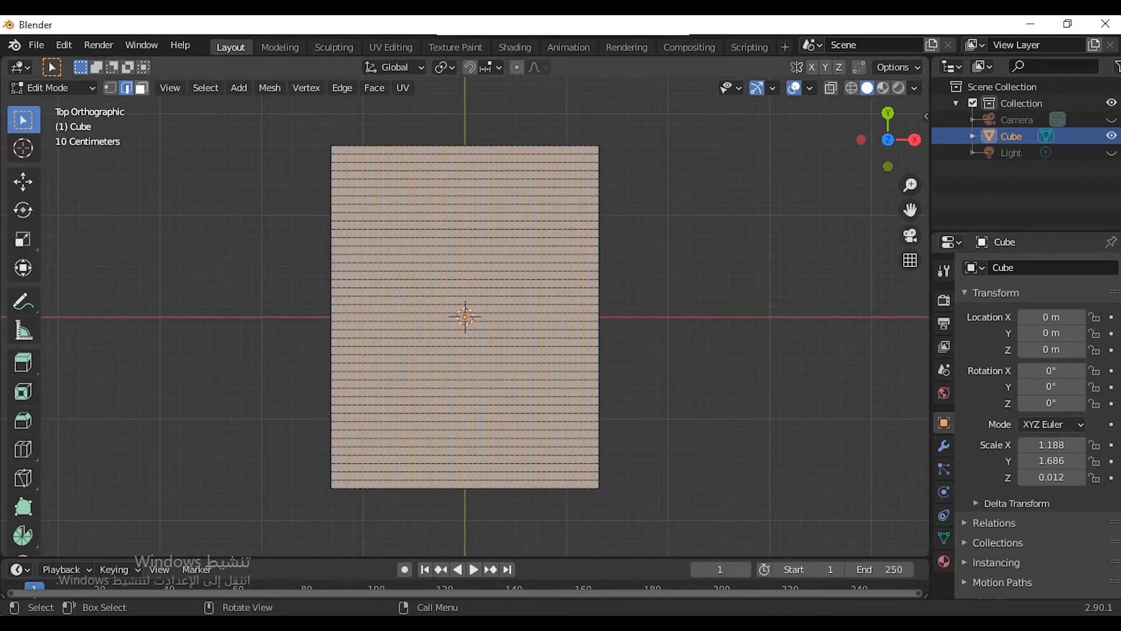
key("3")
key("alt+z")
left_click_drag(660, 102, 245, 151)
left_click_drag(660, 146, 658, 145)
left_click_drag(652, 500, 243, 484)
Step: Try to extrude the selected end faces together with Extrude Faces, and undo it
key("alt+e")
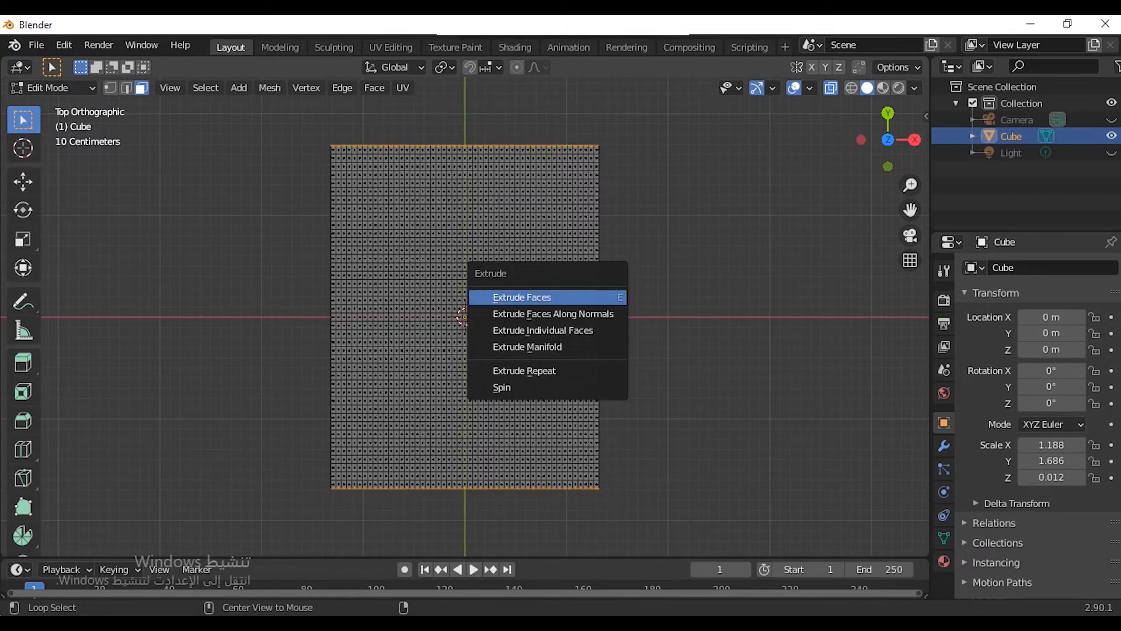
key("e")
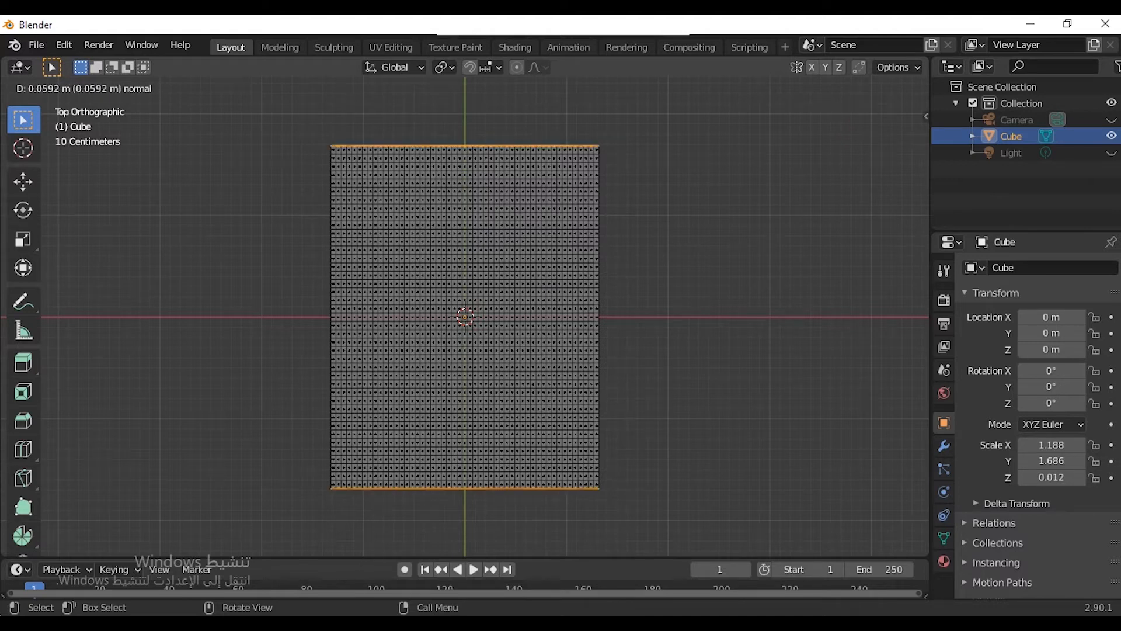
key("Return")
key("ctrl+z")
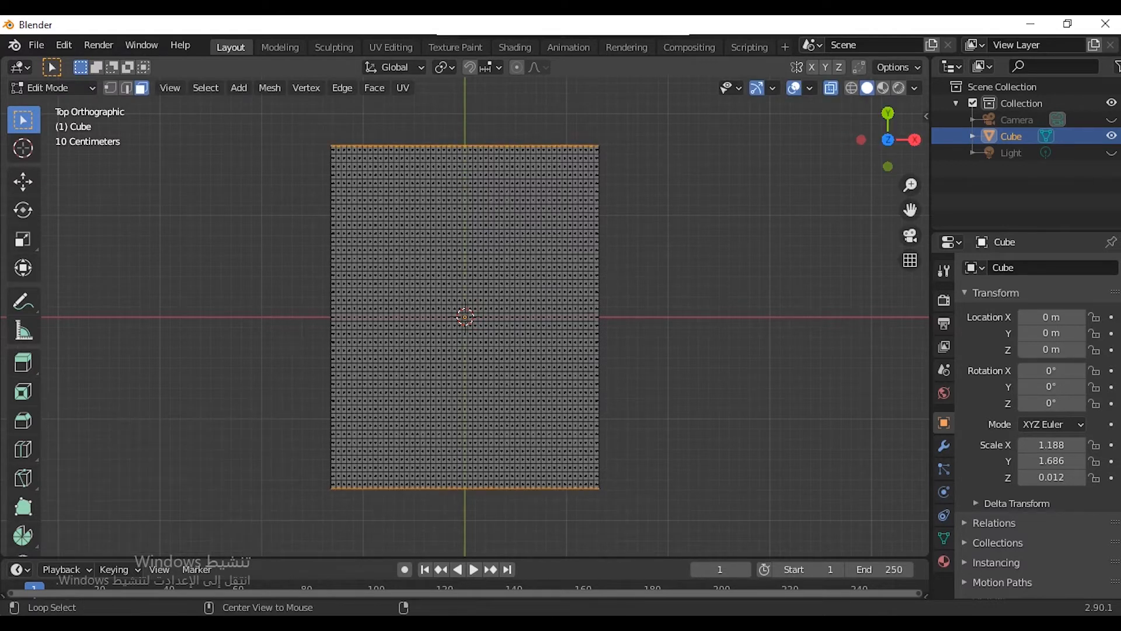
Step: Extrude the selected end faces as individual faces, outward by about 0.0487 m
key("alt+e")
left_click(654, 321)
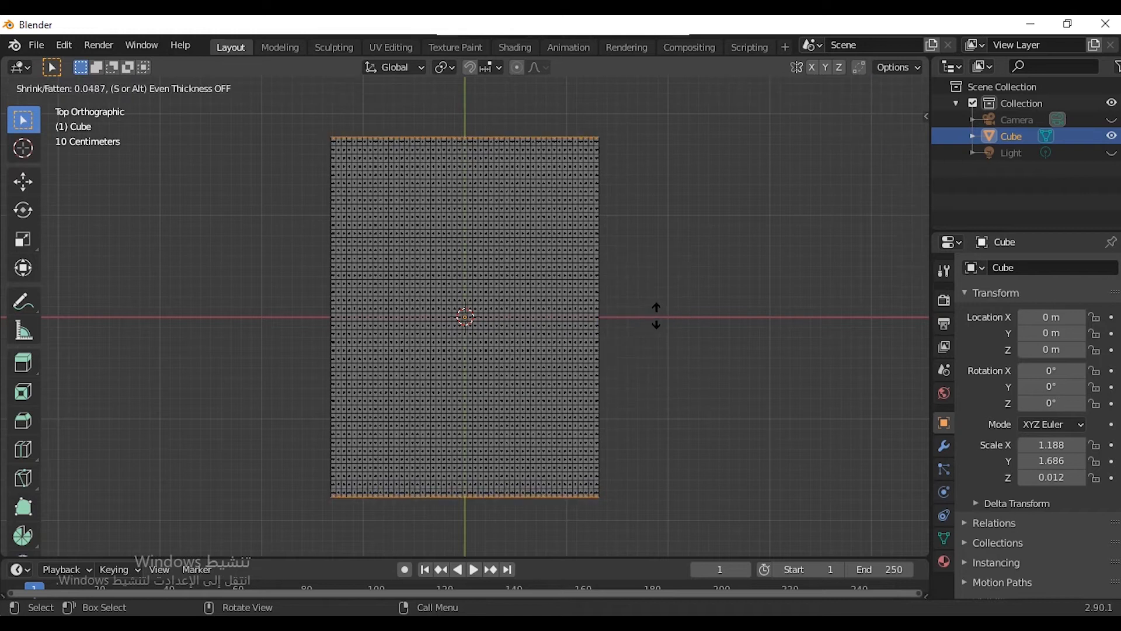
left_click(655, 315)
key("shift+Tab")
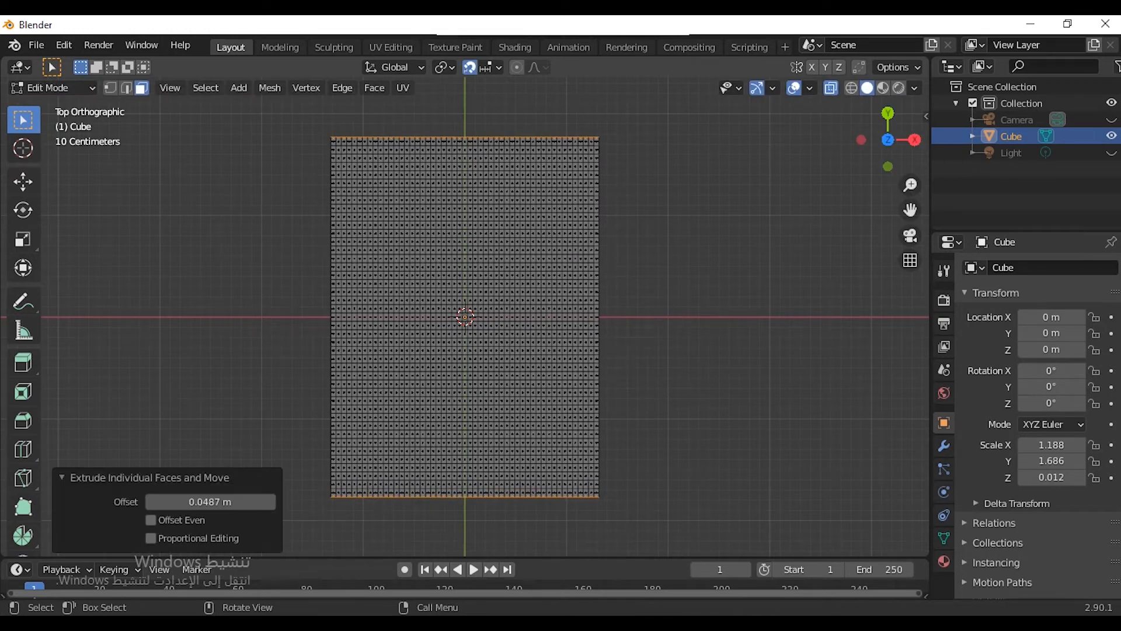
Step: Try scaling the extruded end faces to about 0.885 around the median point, and undo it
left_click(444, 68)
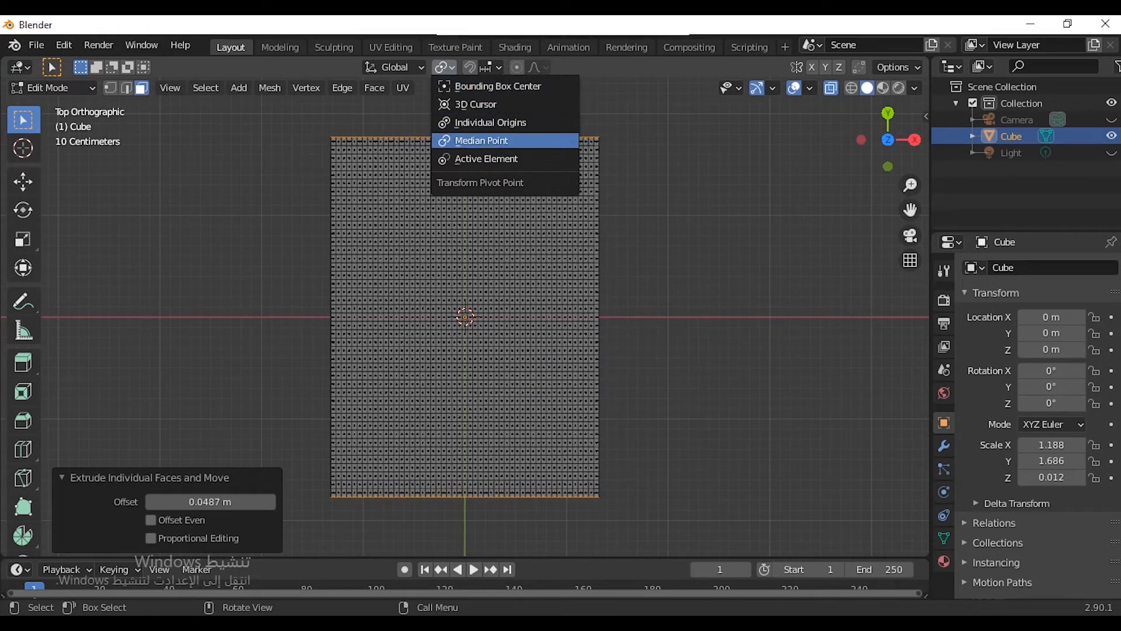
left_click(481, 140)
key("s")
left_click(786, 240)
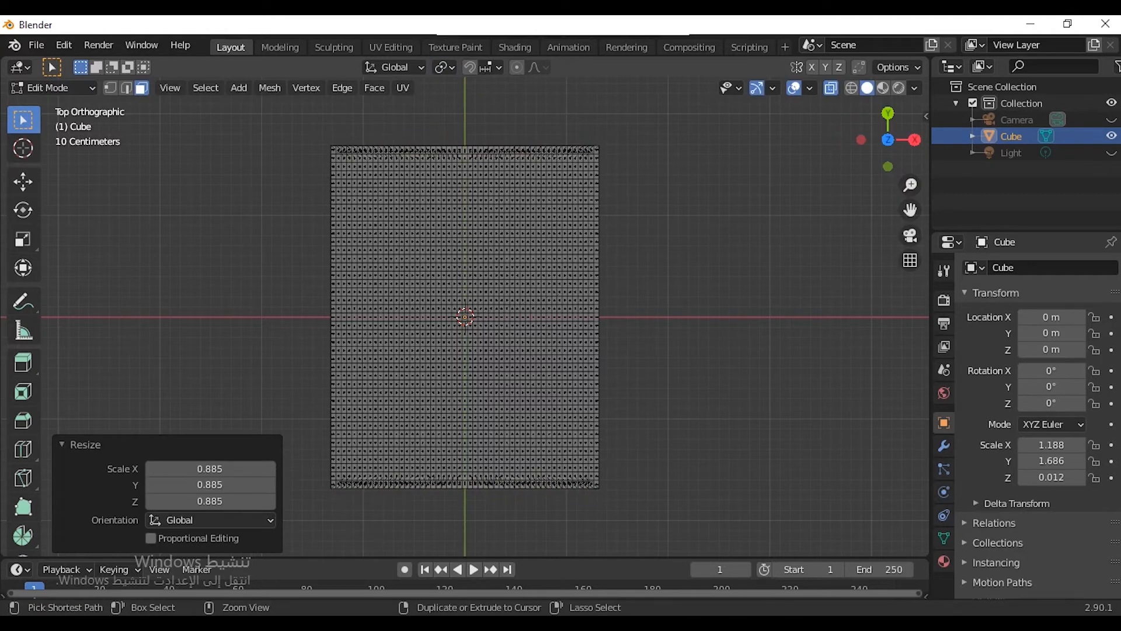
key("ctrl+z")
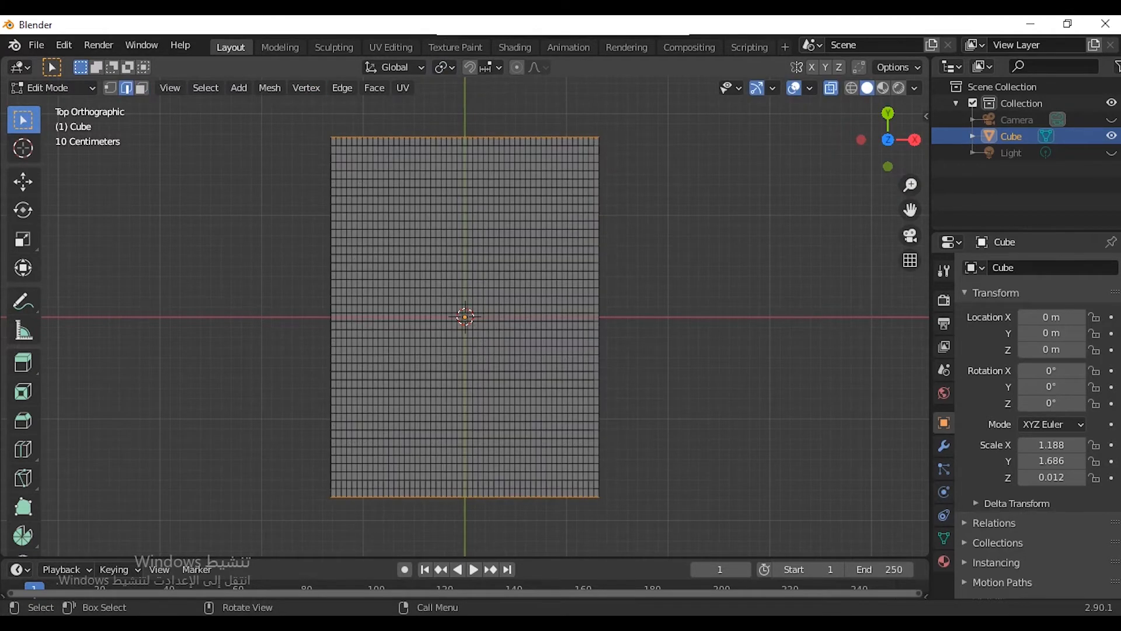
Step: Undo a trial scaling of the end edges, and scale the extruded end vertices by about 1.016 around the median point
key("s")
left_click(771, 216)
key("ctrl+z")
key("s")
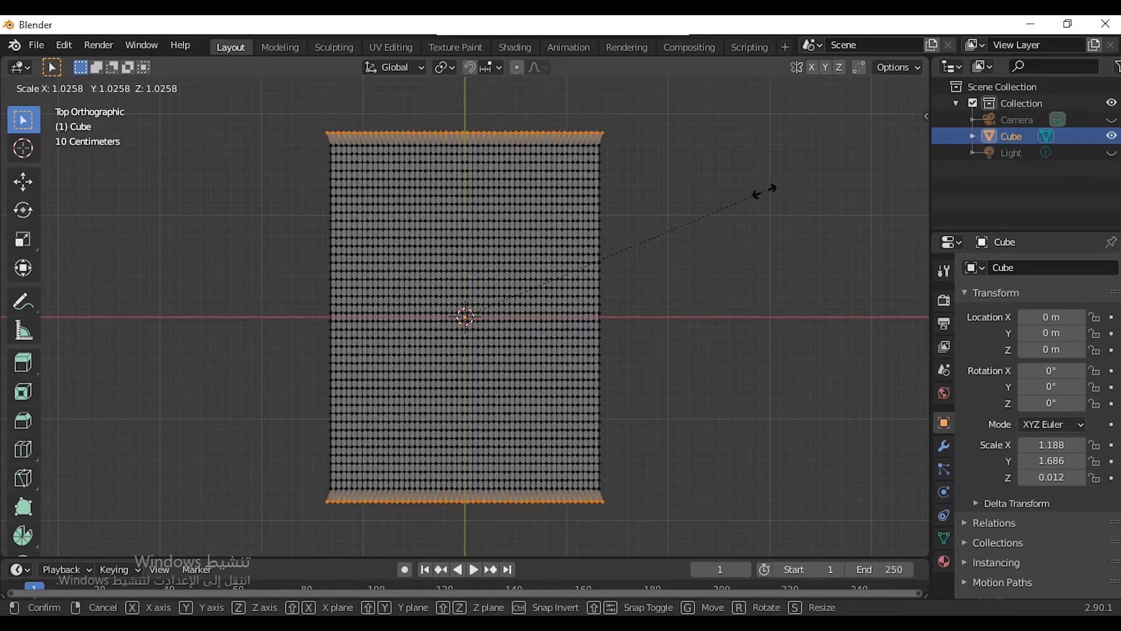
left_click(759, 191)
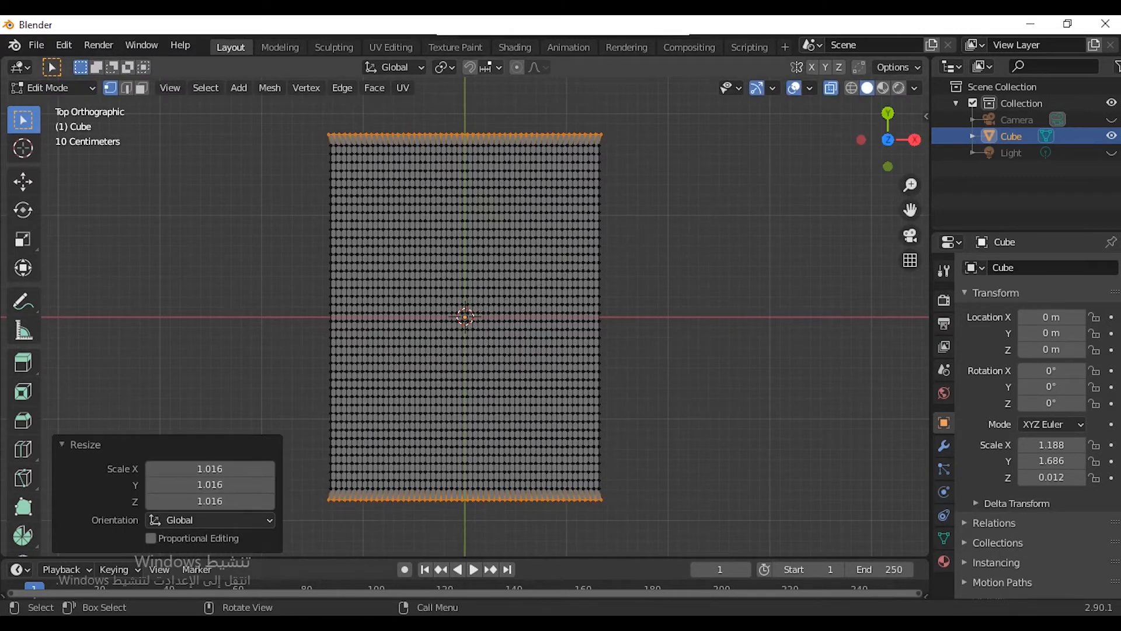
Step: Try scaling the extruded ends with Active Element as the pivot point, and undo it
left_click(443, 67)
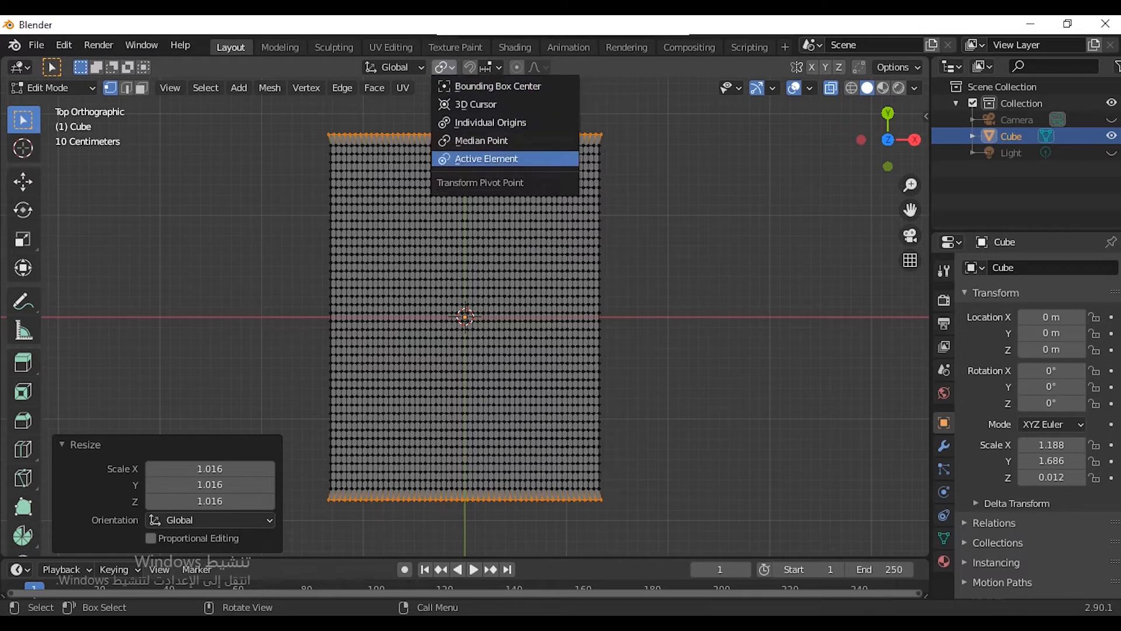
left_click(502, 158)
key("s")
left_click(725, 220)
key("ctrl+z")
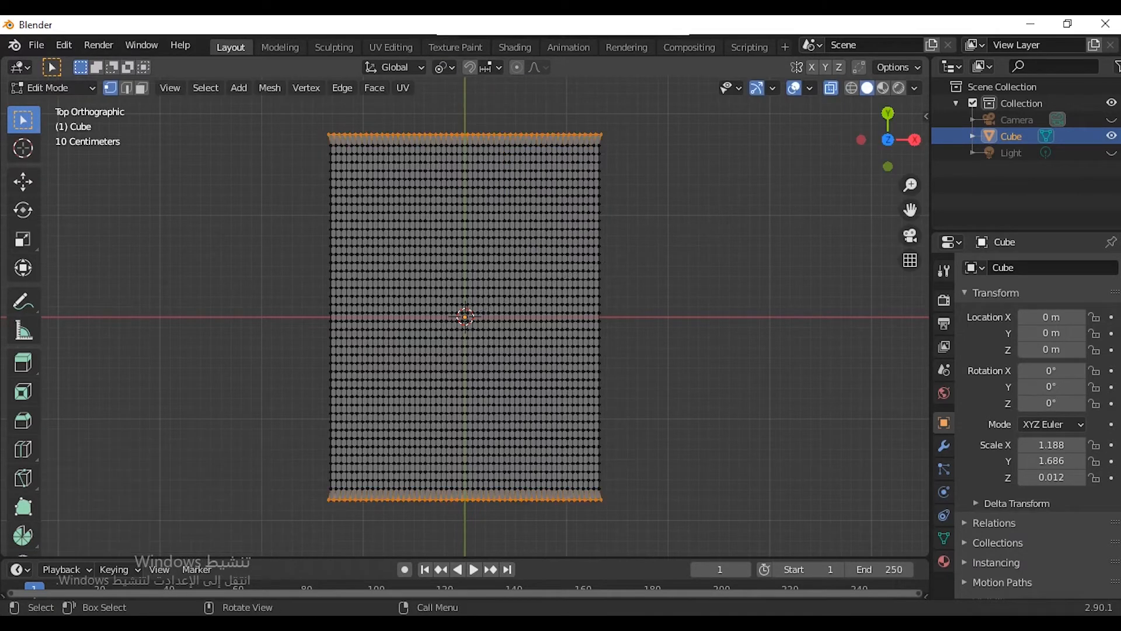
Step: Set the pivot point to Individual Origins and scale each extruded end face to about 0.175, forming zigzag teeth
left_click(443, 67)
left_click(502, 122)
key("s")
left_click(491, 277)
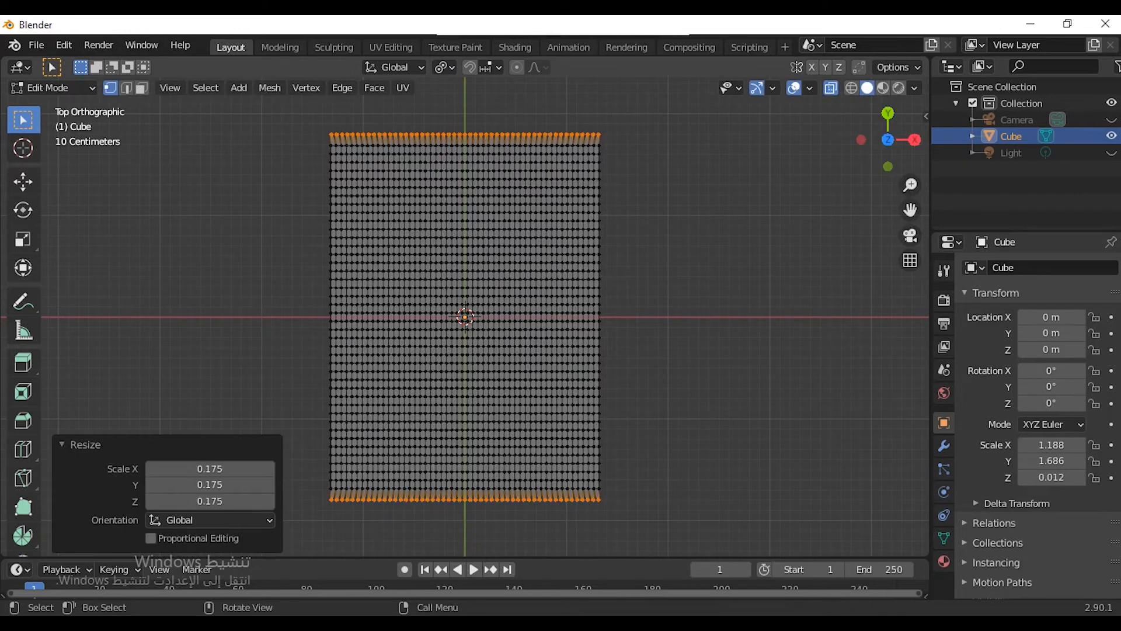
key("s")
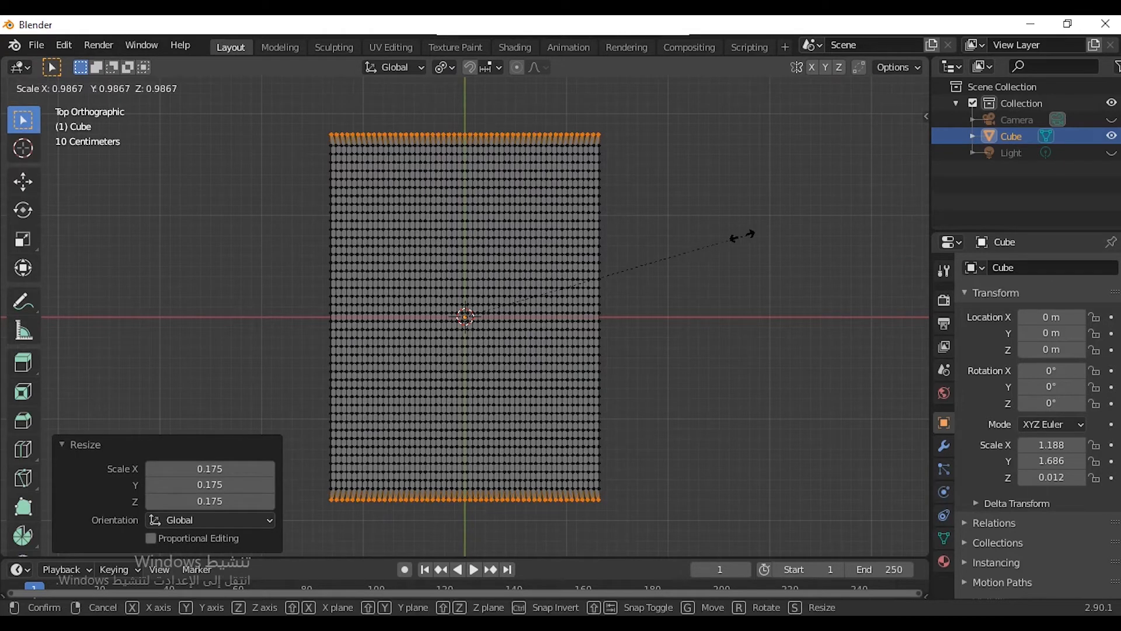
left_click(701, 245)
Step: Examine the toothed ends in Object Mode from several angles, and return to Edit Mode in the top view
key("Tab")
middle_click_drag(671, 339, 379, 163)
left_click_drag(887, 140, 977, 142)
scroll(465, 316, "up", 5)
scroll(465, 316, "down", 7)
key("Tab")
key("KP_7")
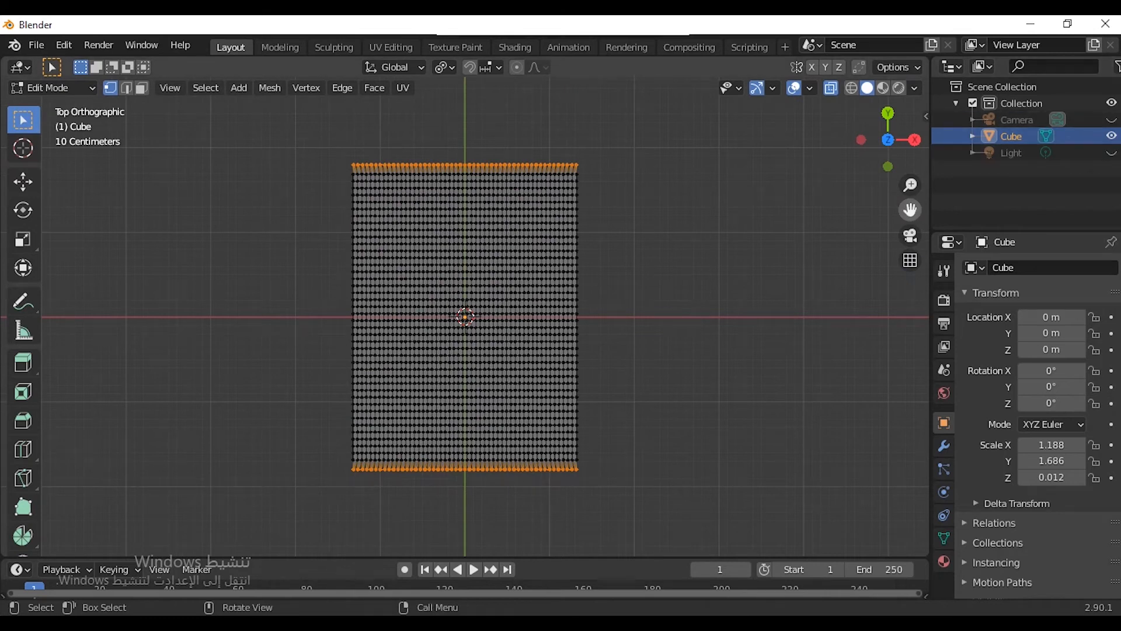
Step: Select the tooth tips at the +Y end and move them inward along Y by about 0.029 m
left_click_drag(910, 209, 916, 256)
left_click_drag(686, 145, 282, 215)
key("g")
key("y")
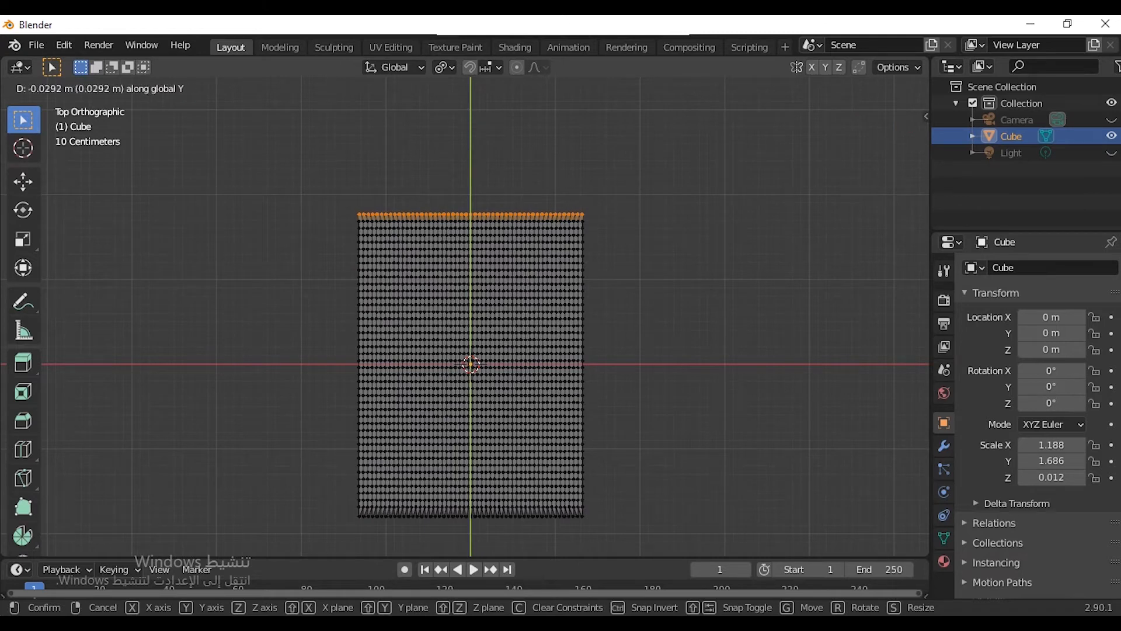
left_click(601, 530)
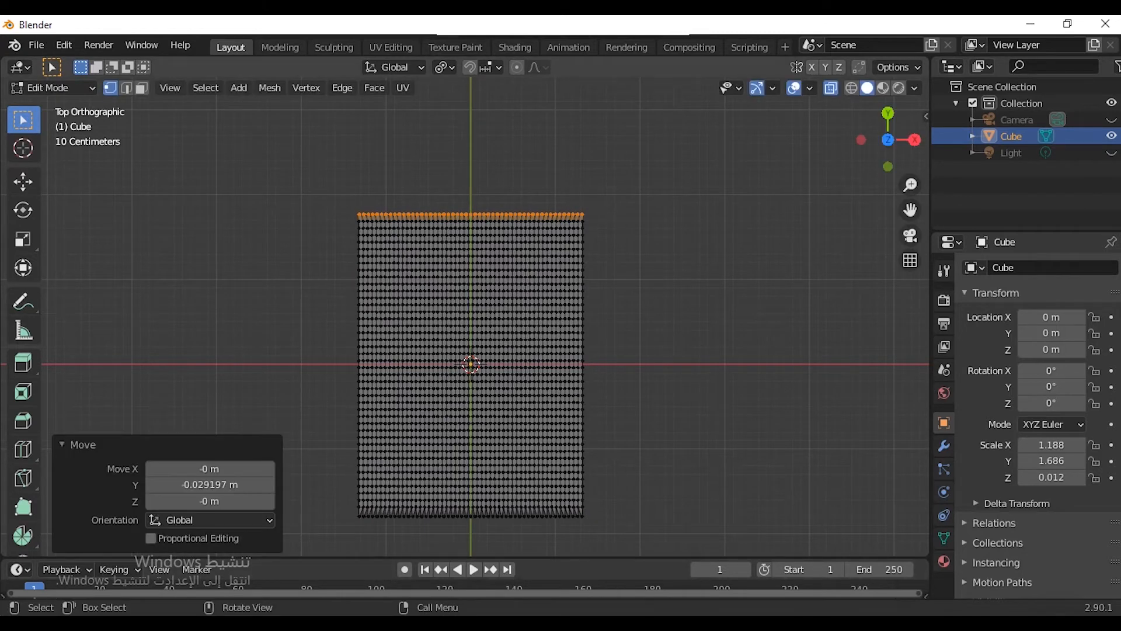
Step: Select the tooth tips at the -Y end, move them slightly inward along Y, and return to Object Mode
left_click_drag(600, 529, 275, 516)
key("g")
key("y")
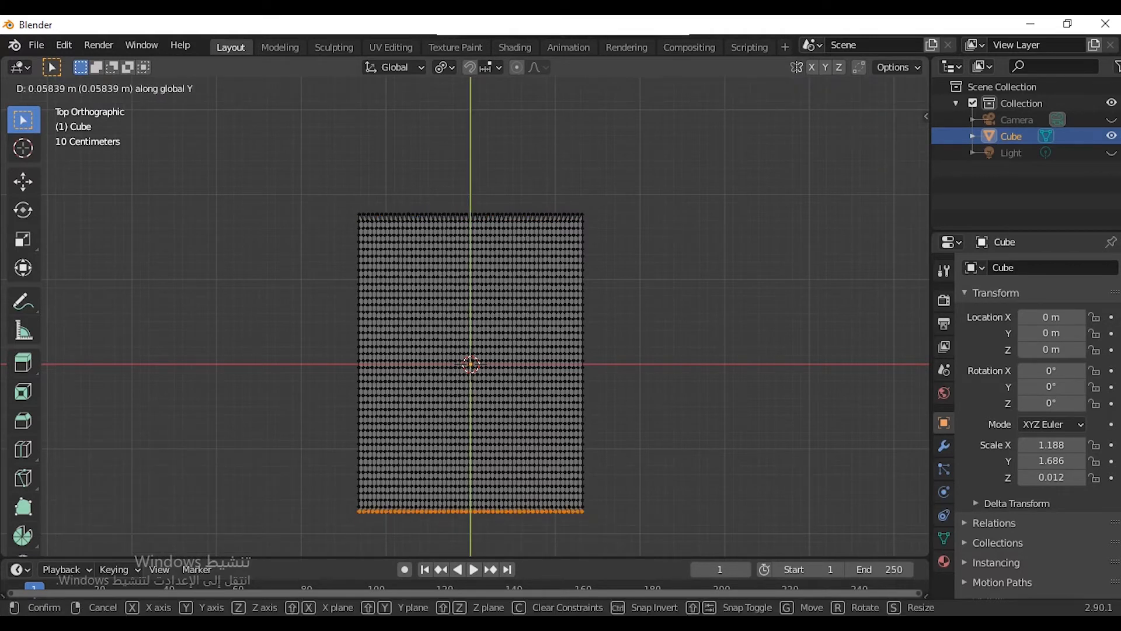
key("Return")
key("Tab")
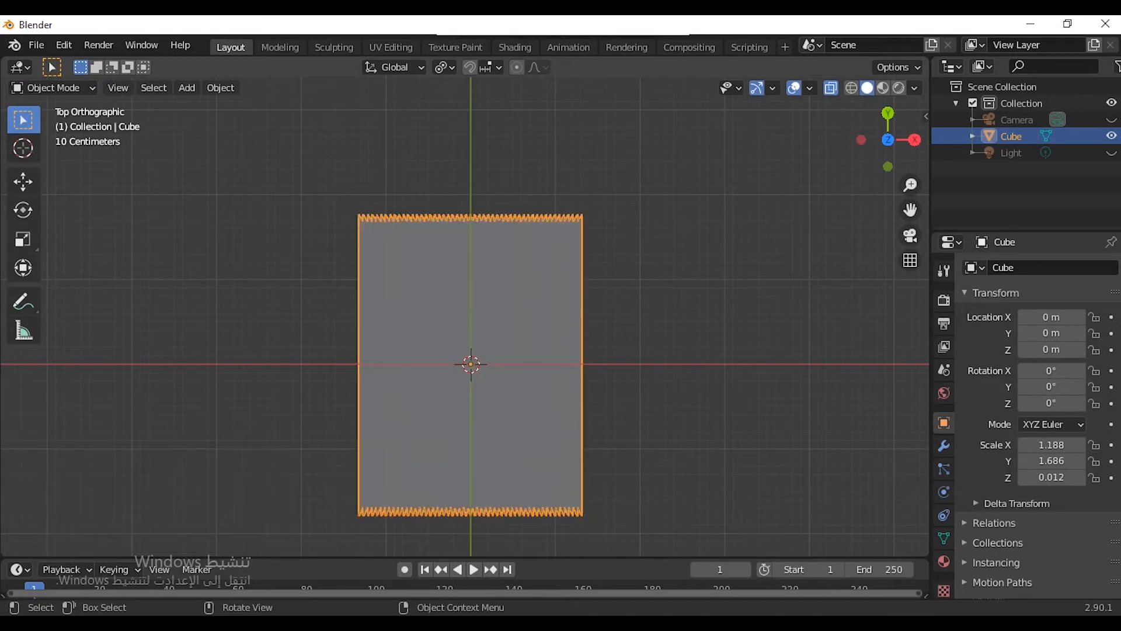
Step: Add a Force-type force field at the slab's center from the right orthographic view
key("KP_3")
key("shift+a")
mouse_move(584, 156)
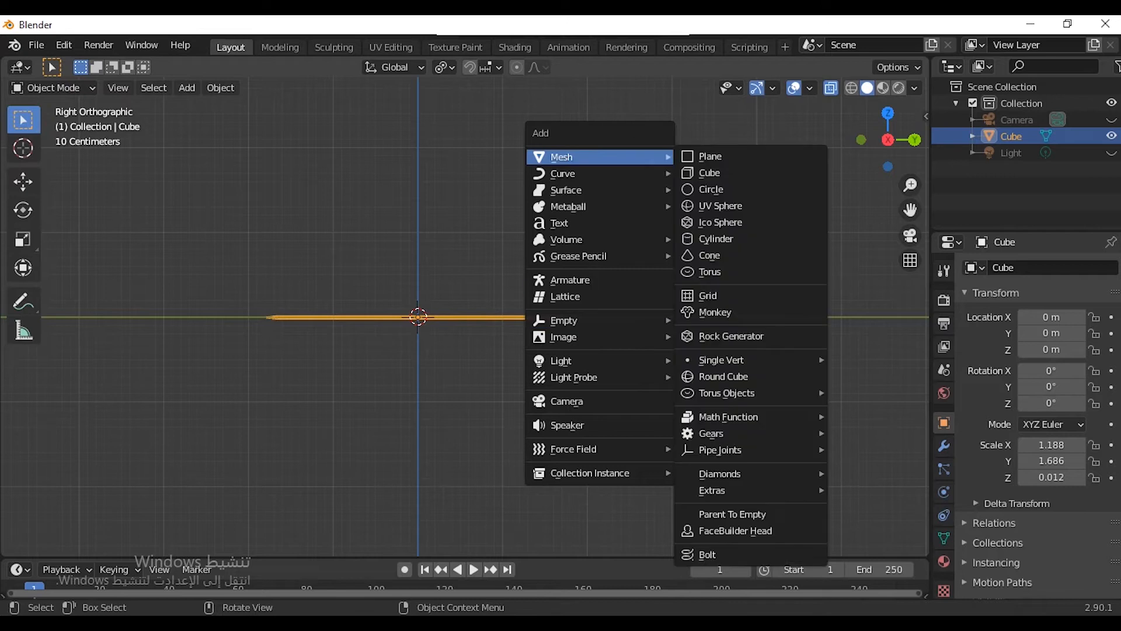
mouse_move(584, 448)
left_click(747, 230)
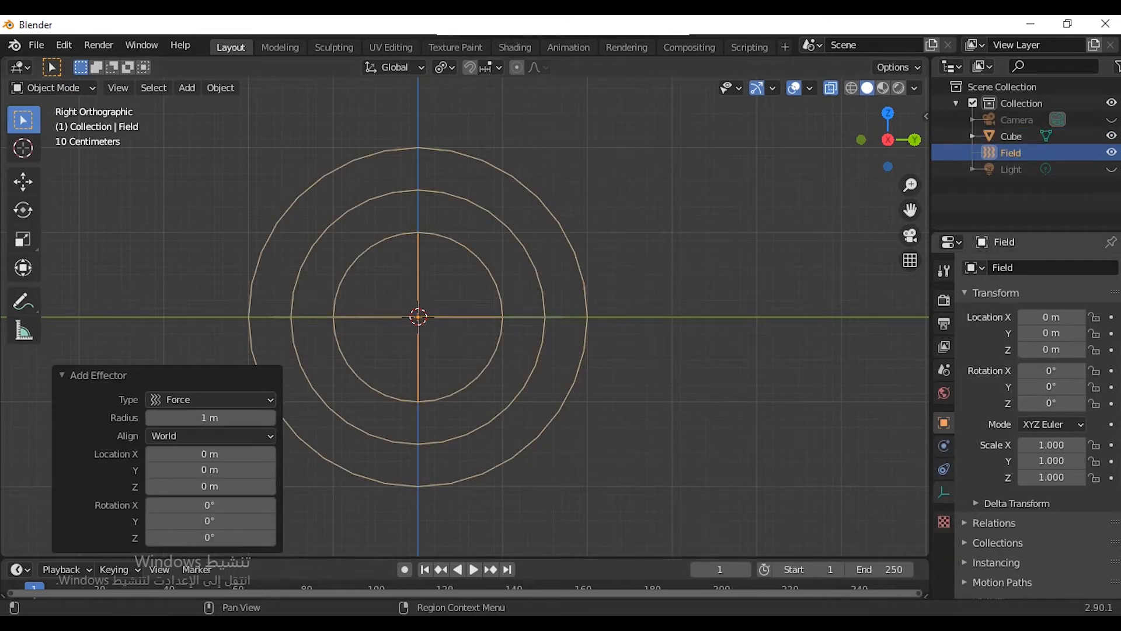
Step: Set the force field's strength to 150 in its physics settings
left_click(943, 491)
left_click(944, 446)
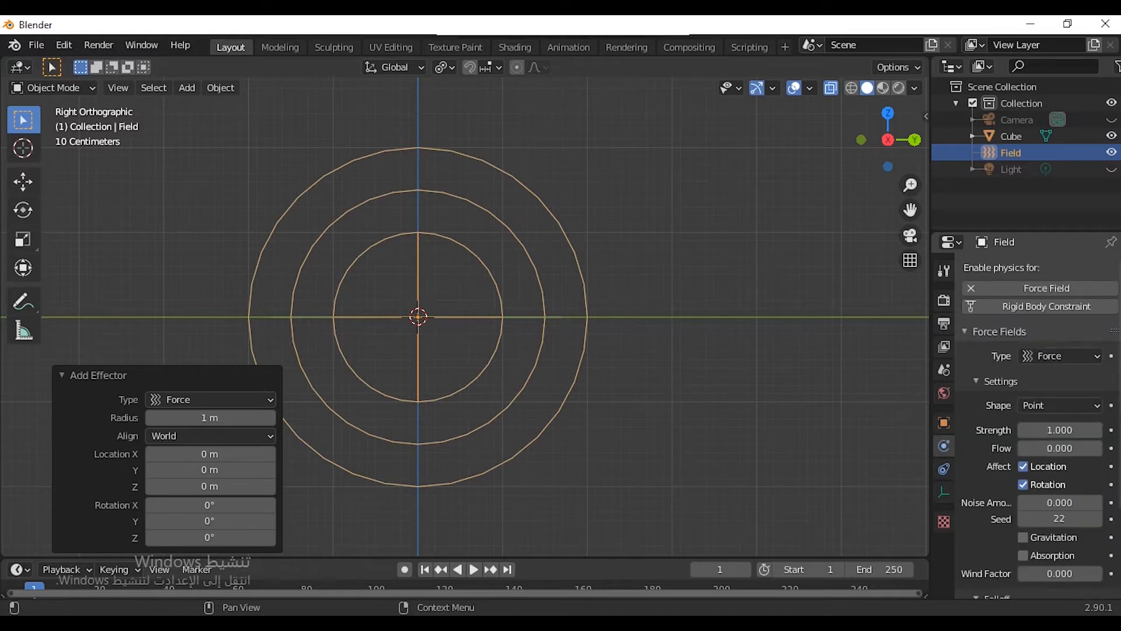
left_click(1059, 429)
key("Return")
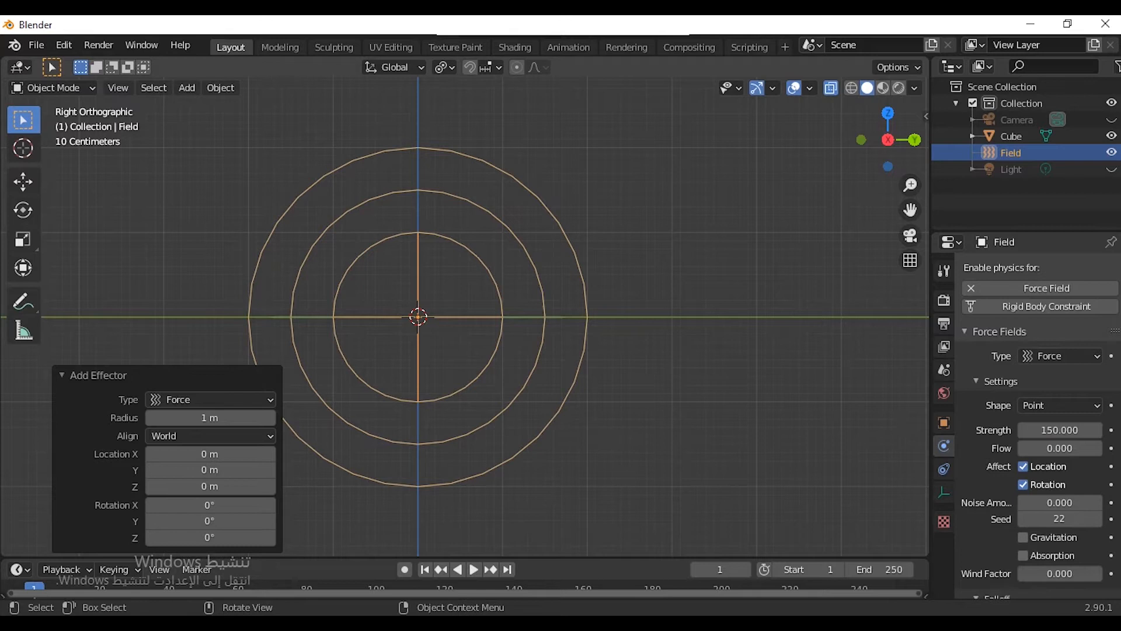
Step: Enable Cloth physics on the slab and set its gravity field weight to 0
left_click(526, 317)
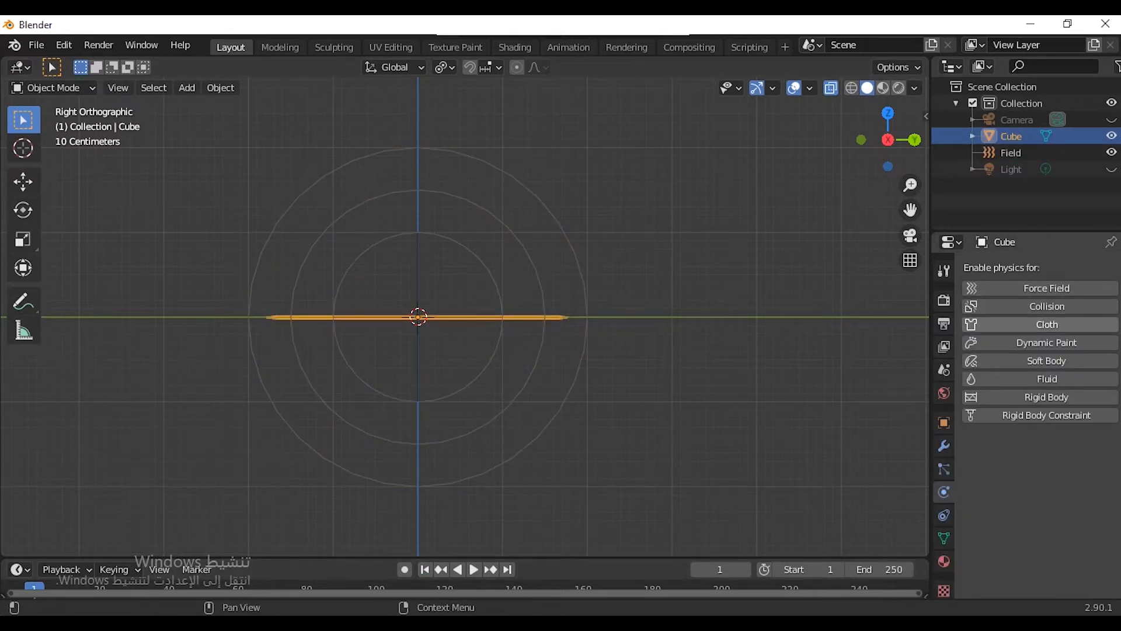
left_click(1047, 324)
scroll(1051, 409, "down", 8)
scroll(1060, 461, "down", 10)
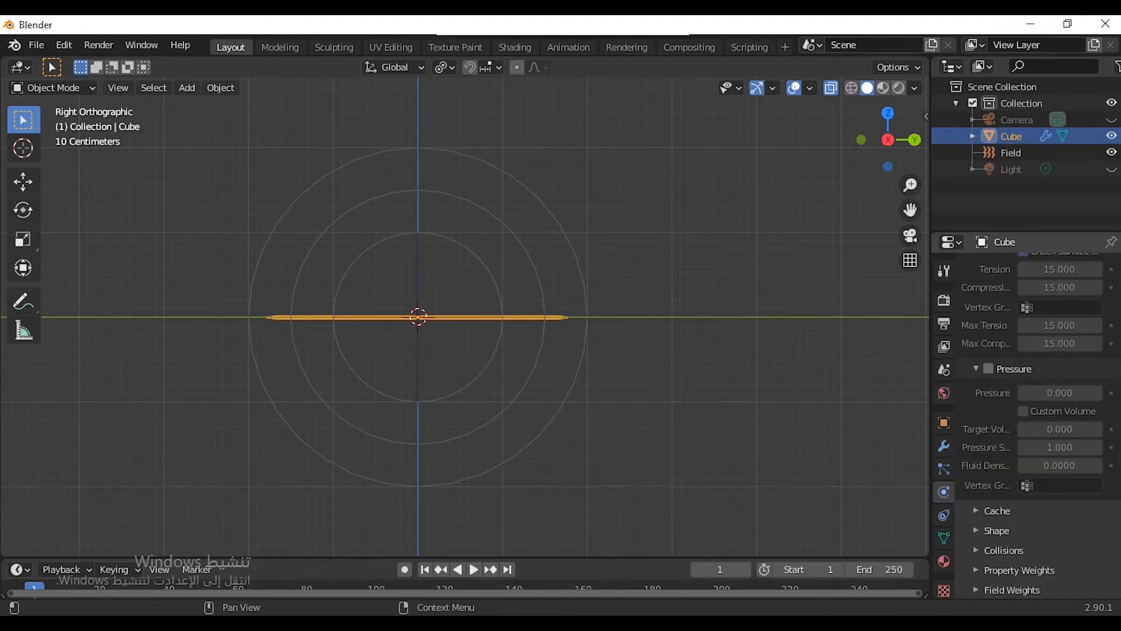
left_click(1011, 590)
scroll(1028, 467, "down", 4)
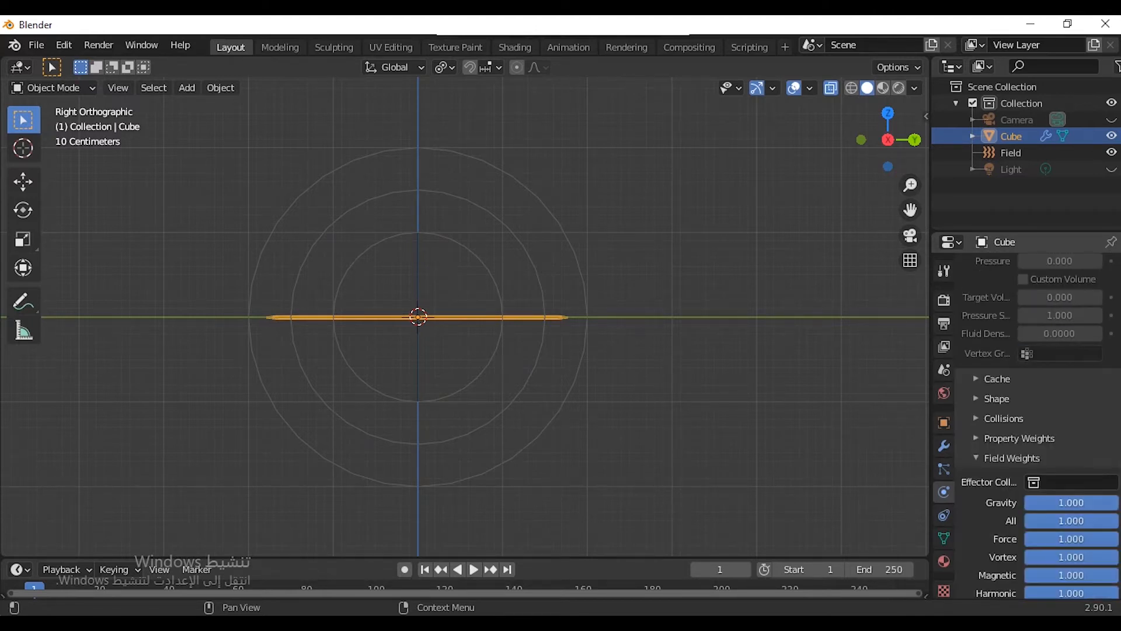
left_click(1070, 502)
key("Return")
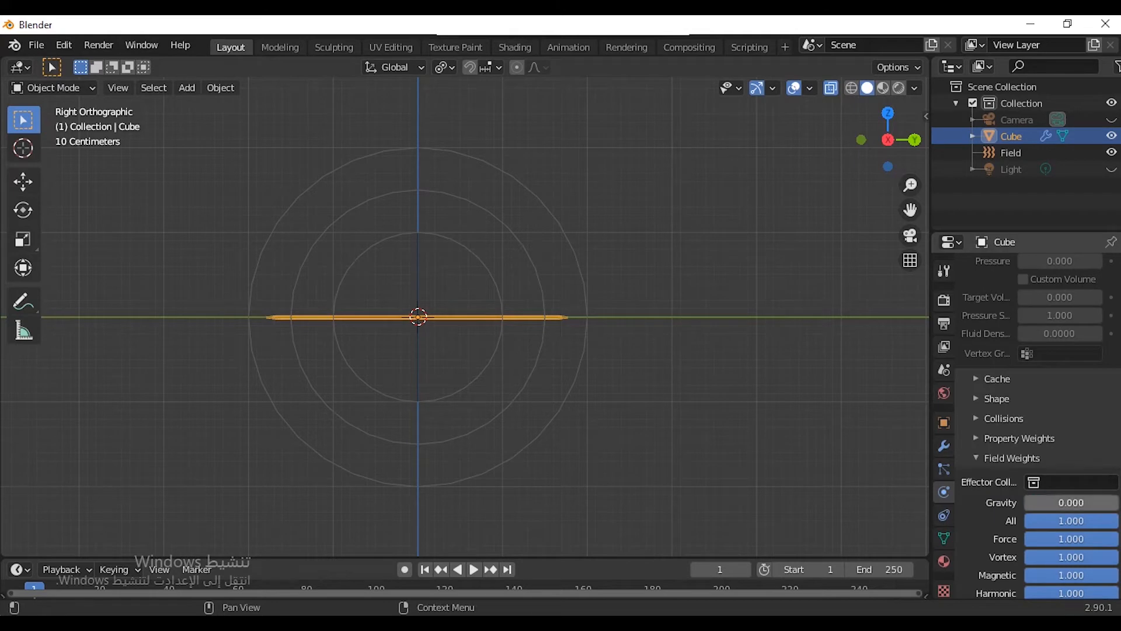
Step: Deselect everything and play the cloth simulation, watching from the front and camera views, and pause it at frame 54
key("alt+a")
key("space")
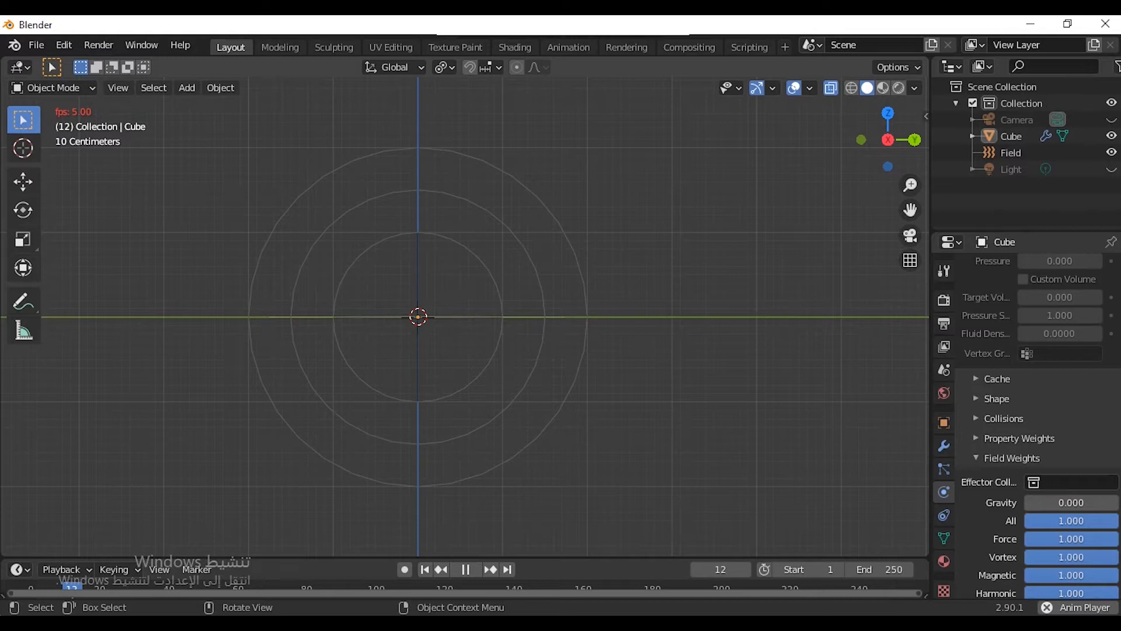
key("KP_1")
key("KP_0")
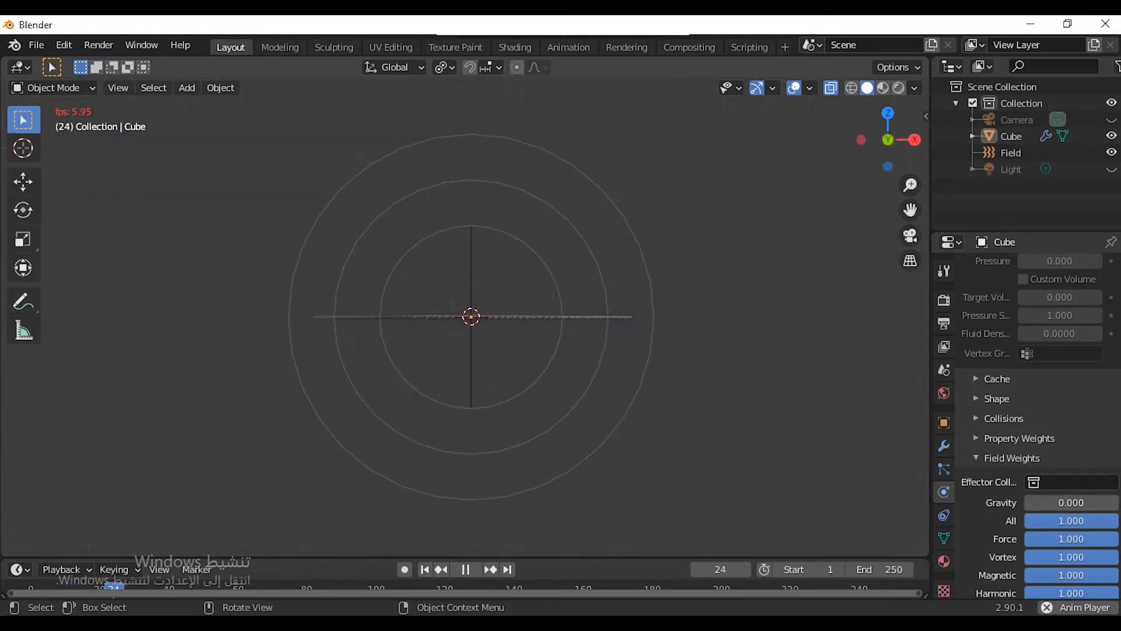
scroll(464, 313, "up", 8)
scroll(464, 313, "down", 6)
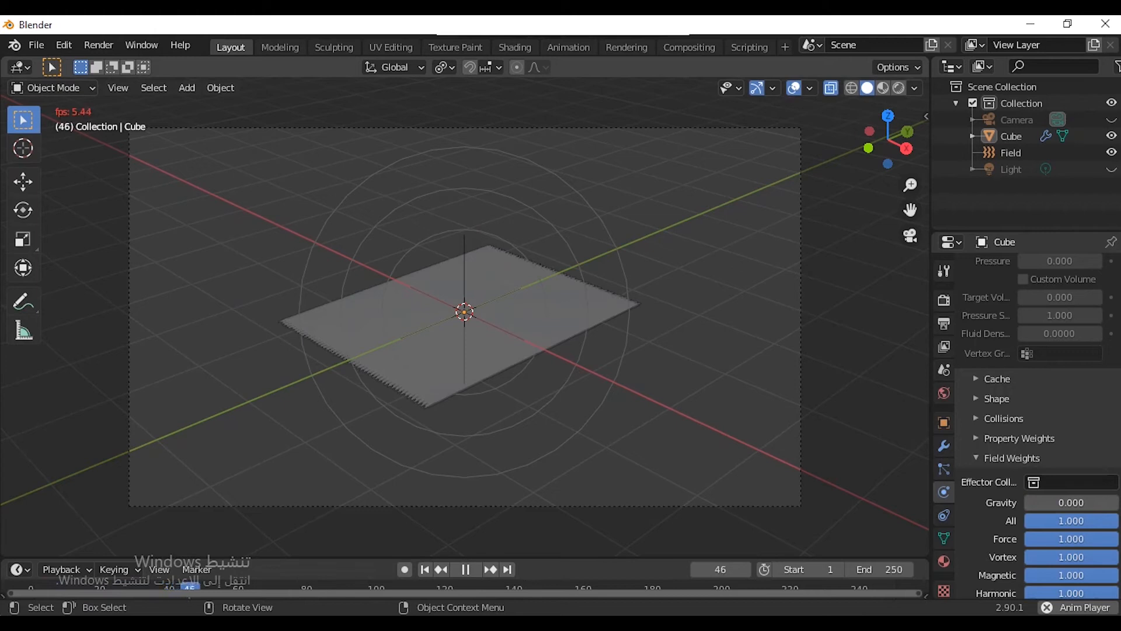
key("space")
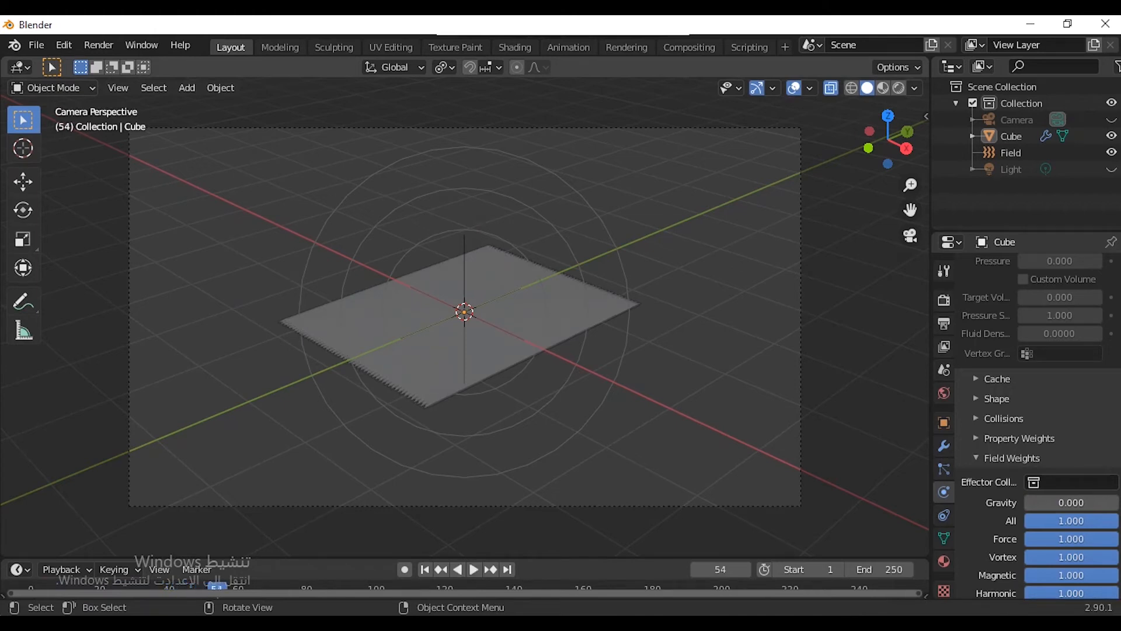
Step: Resume the simulation from the front view, turn off X-ray display, and orbit to see the inflating bag from above
key("KP_1")
scroll(465, 315, "up", 4)
key("space")
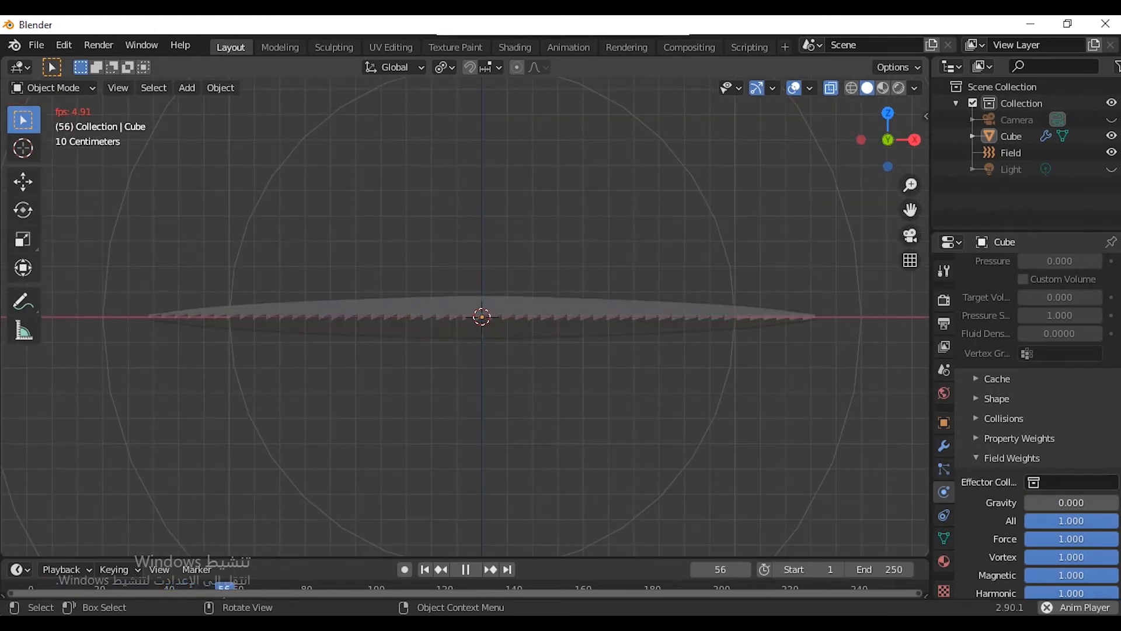
scroll(465, 316, "down", 6)
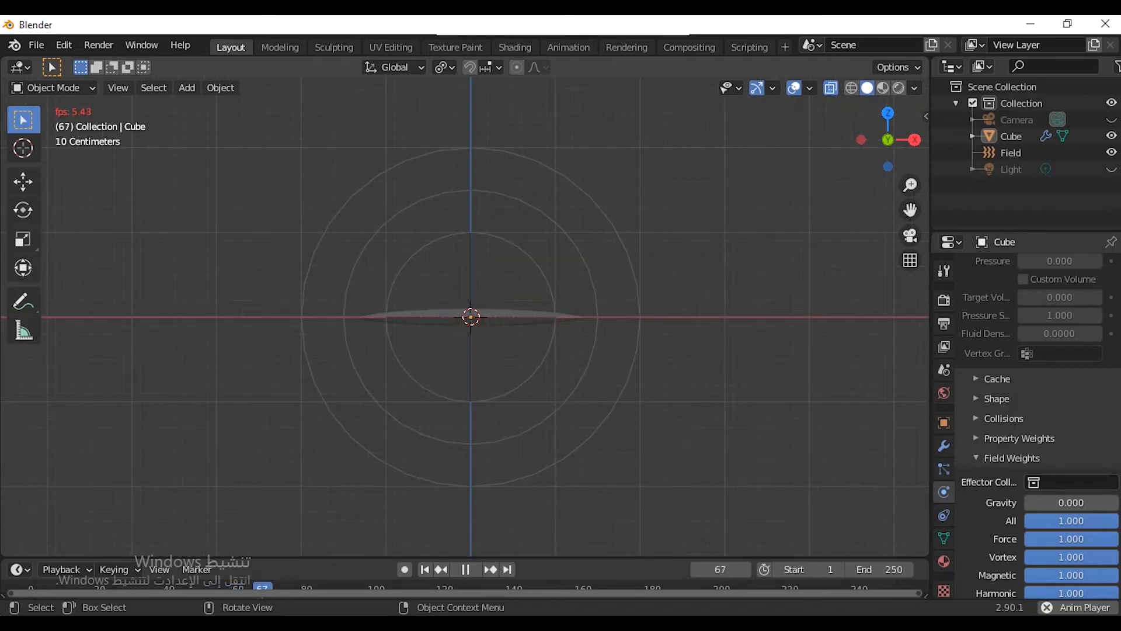
left_click(830, 88)
left_click_drag(887, 139, 893, 191)
scroll(464, 315, "down", 3)
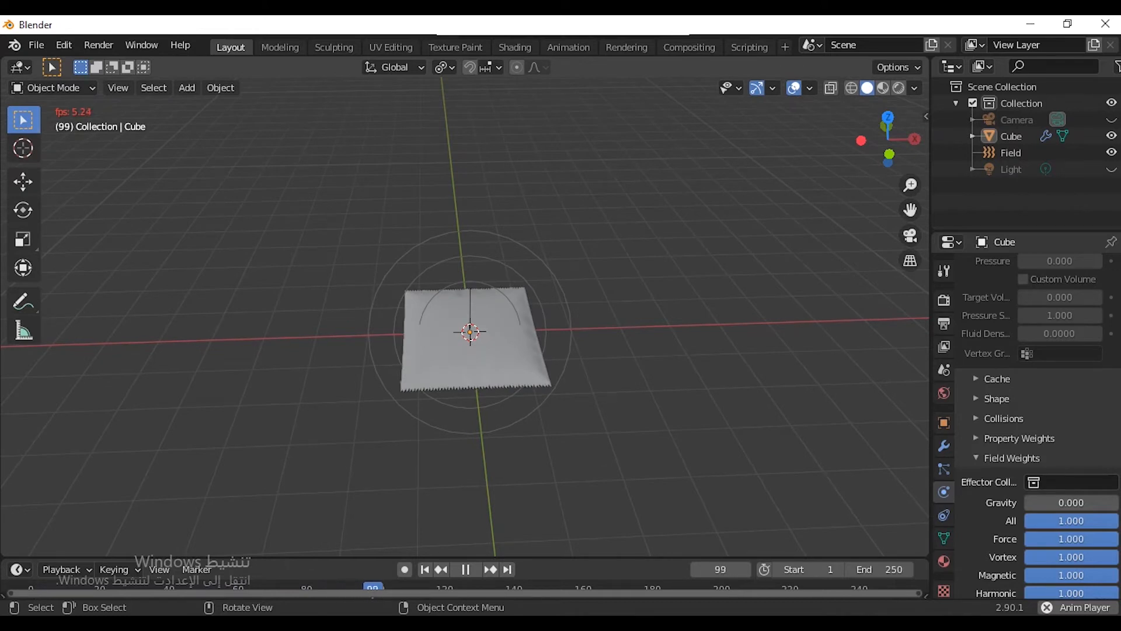
Step: Watch the bag inflate from the sides and front, pause the cloth simulation at frame 227, and check the bag from above
left_click_drag(888, 151, 781, 132)
scroll(465, 317, "up", 6)
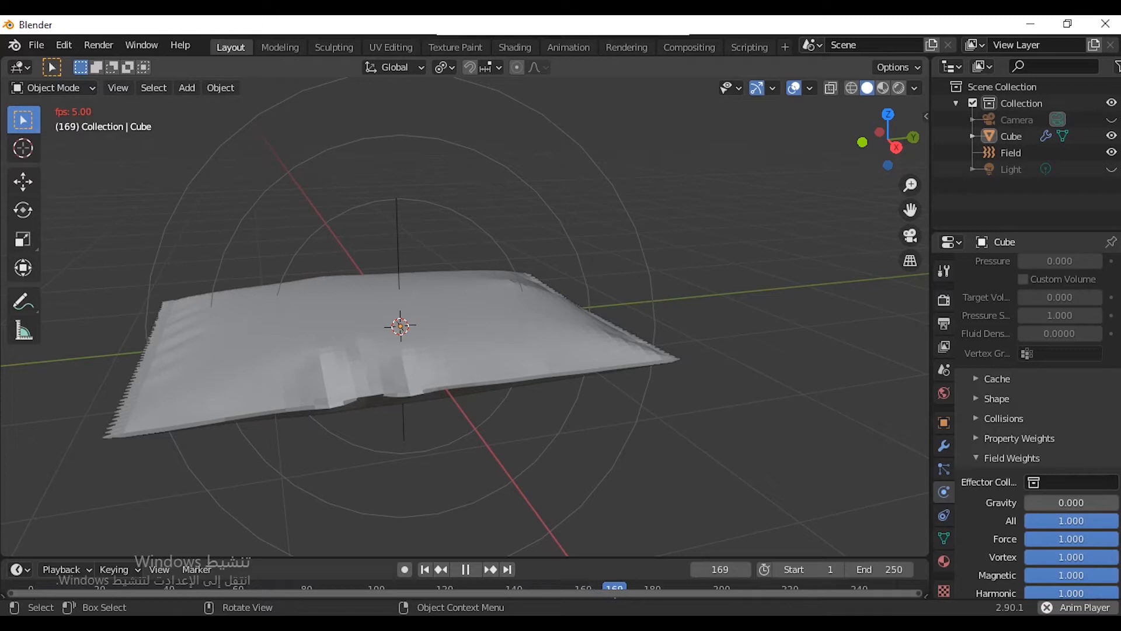
key("KP_1")
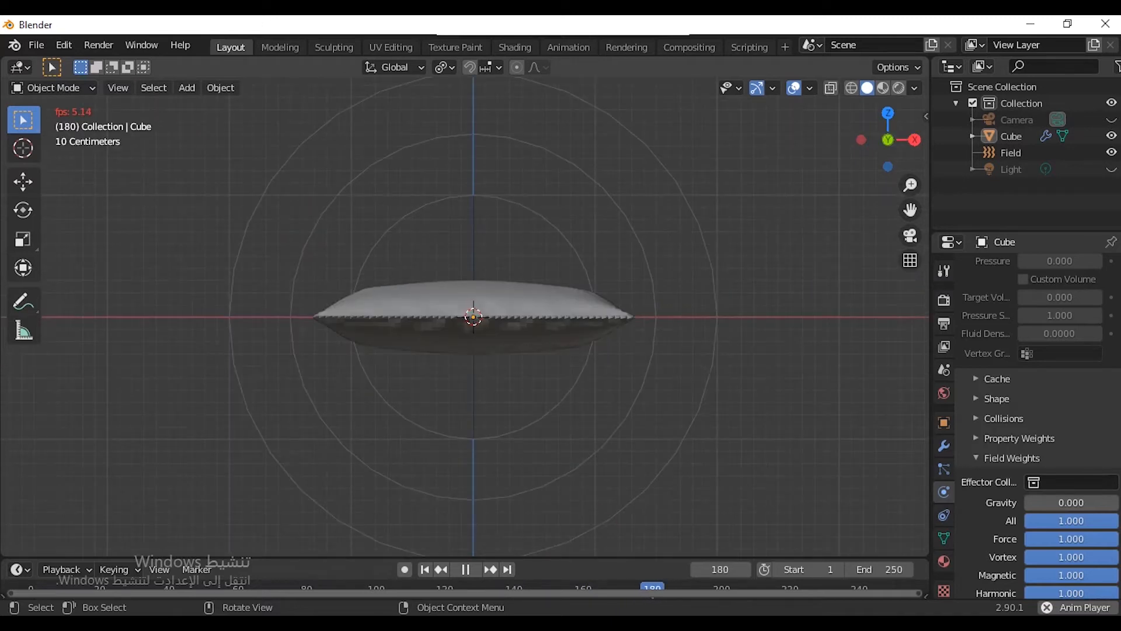
scroll(473, 317, "up", 2)
left_click(476, 292)
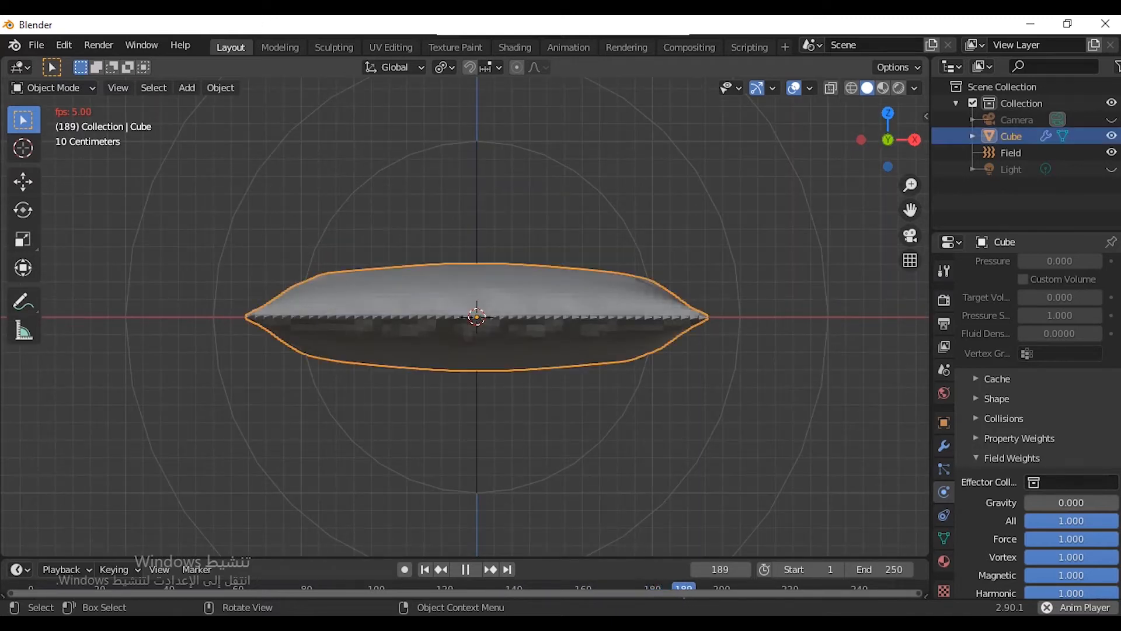
left_click_drag(887, 140, 710, 132)
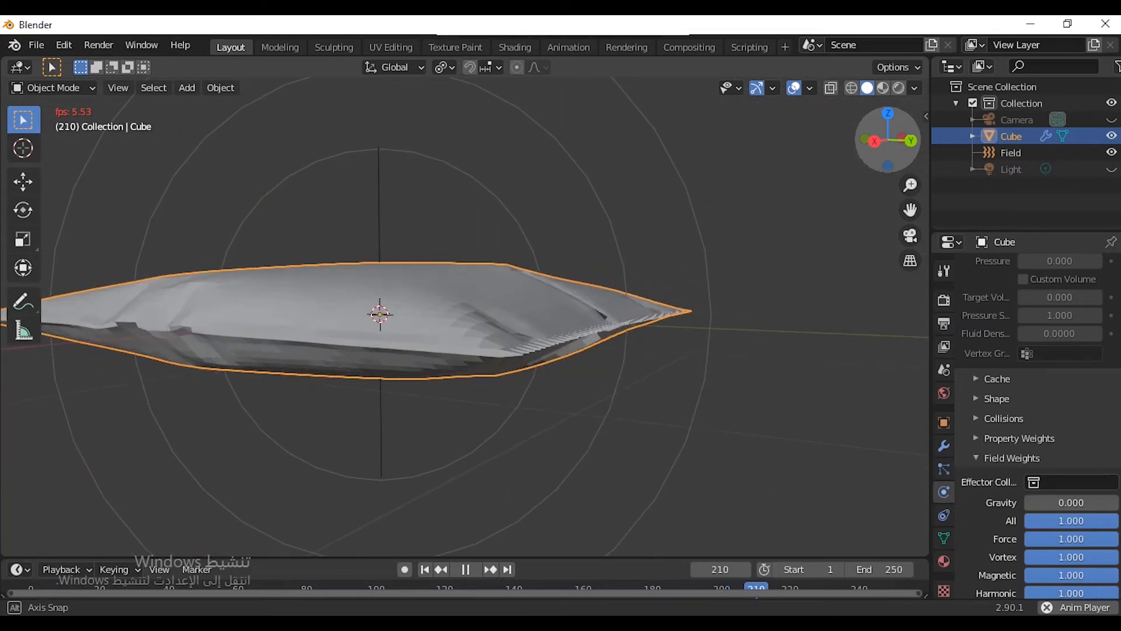
scroll(874, 140, "up", 2)
scroll(464, 318, "down", 3)
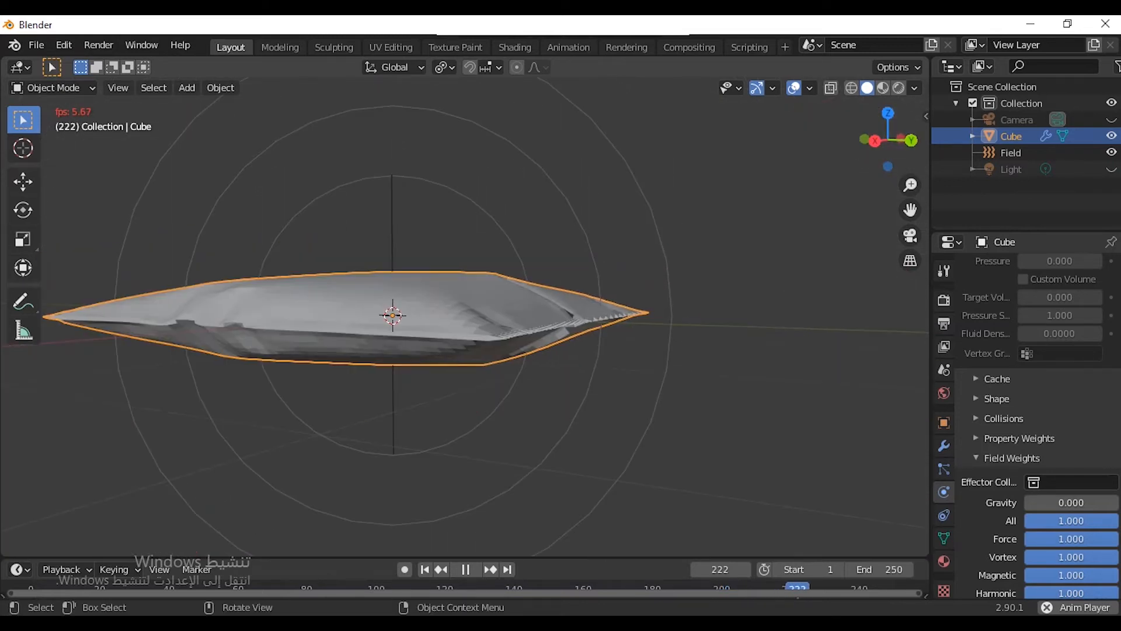
key("space")
scroll(464, 318, "down", 3)
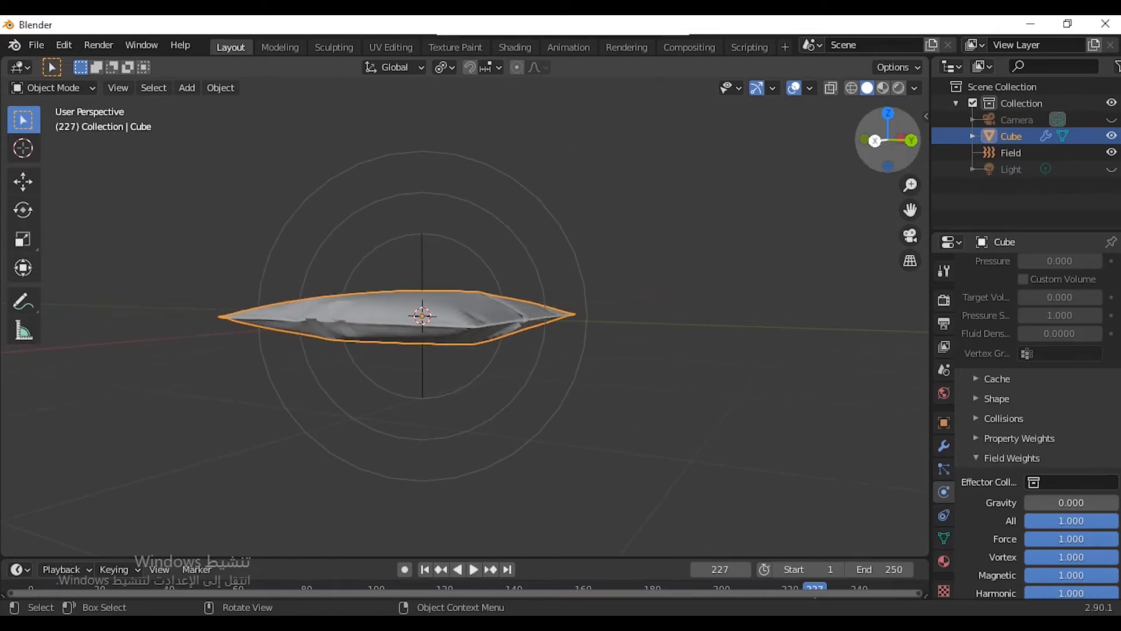
left_click_drag(874, 140, 1036, 172)
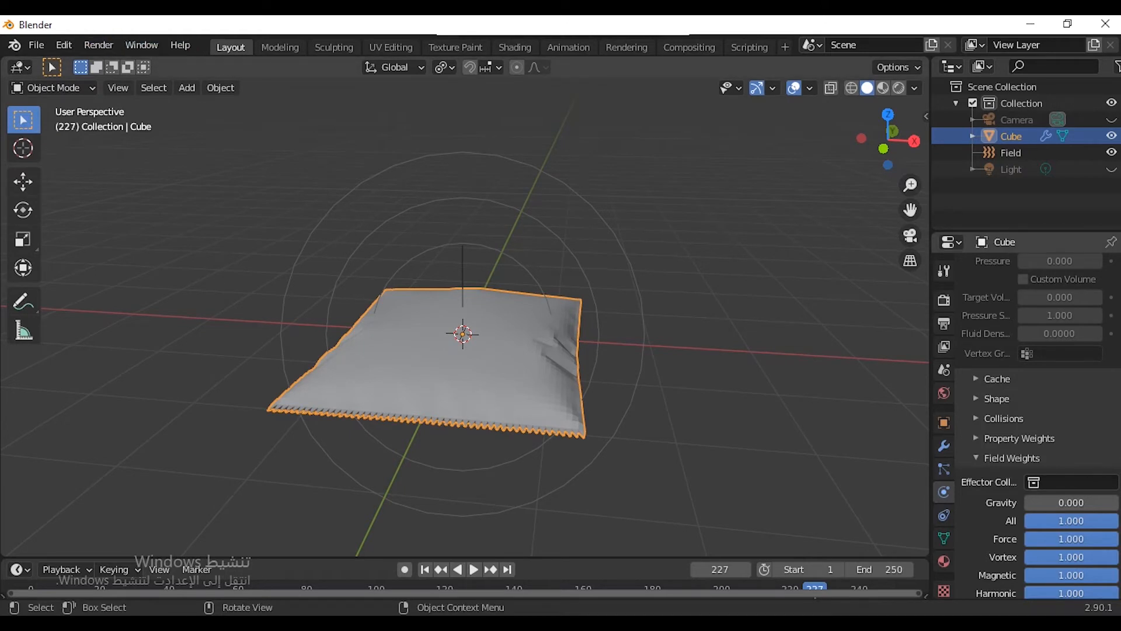
left_click(943, 447)
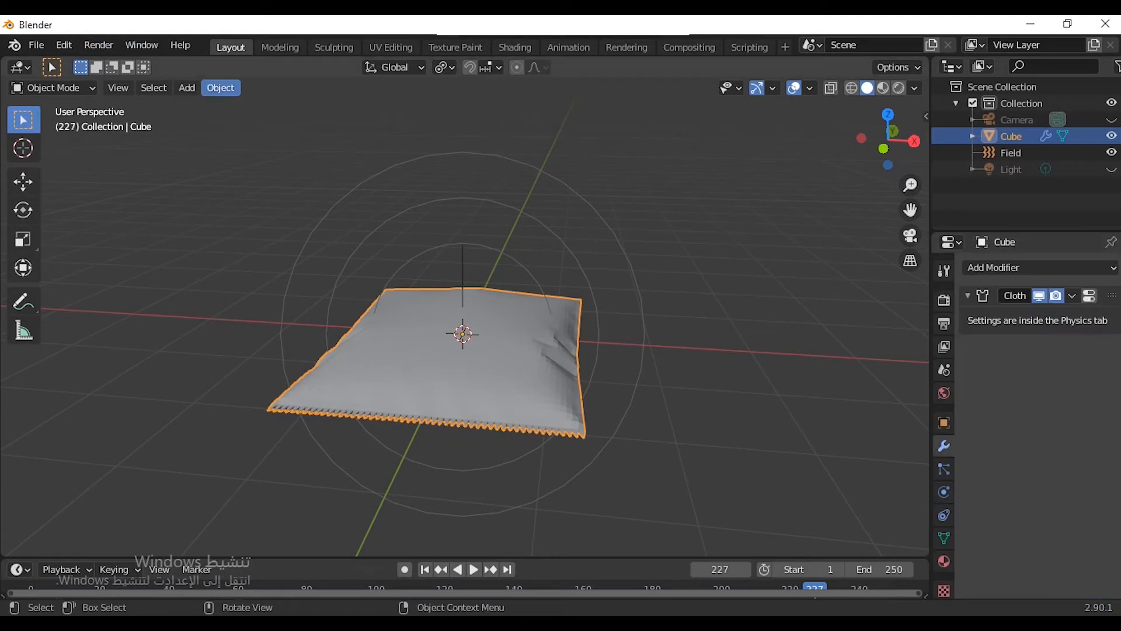
left_click(257, 233)
left_click(221, 88)
left_click(432, 362)
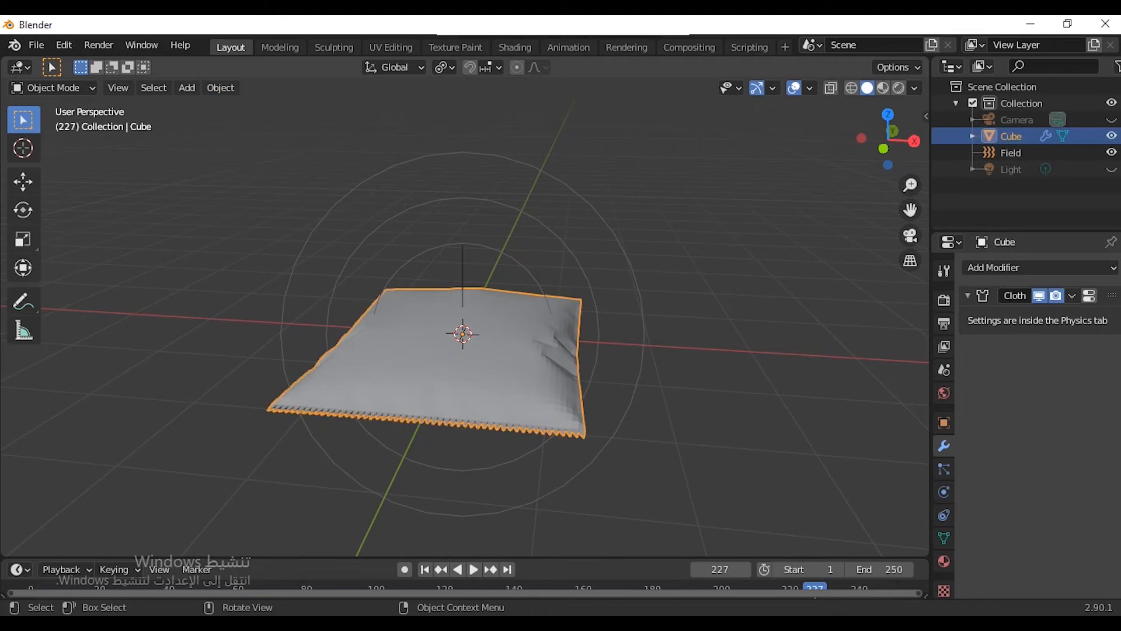
left_click(220, 88)
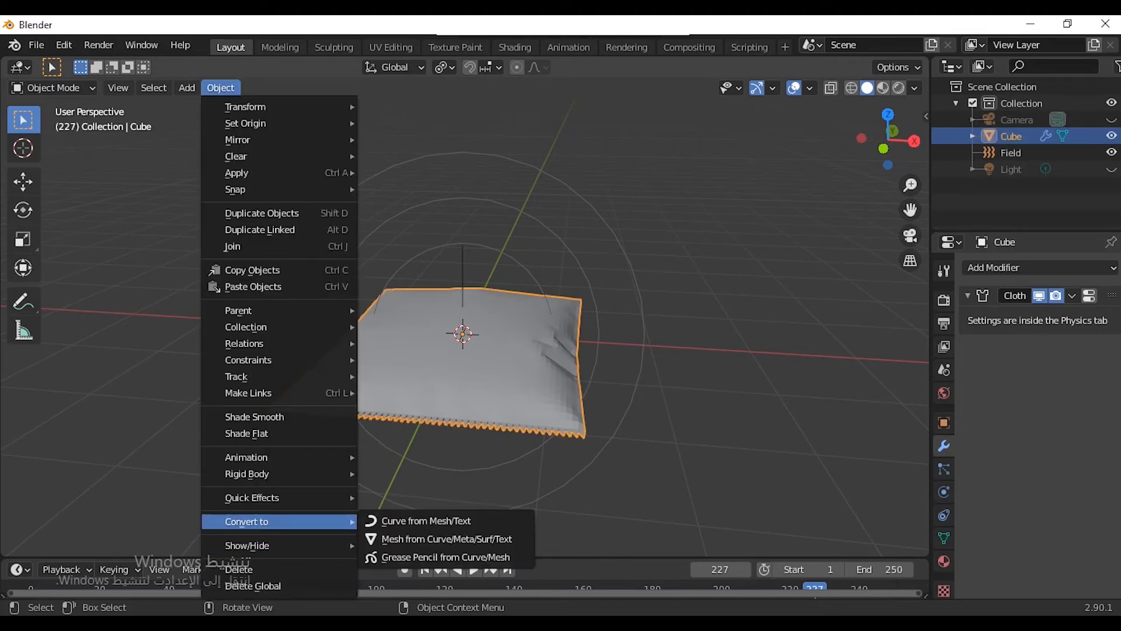
Step: Duplicate the simulated bag upward along Z, hide the duplicate as a backup, and select the original bag
key("shift+d")
key("z")
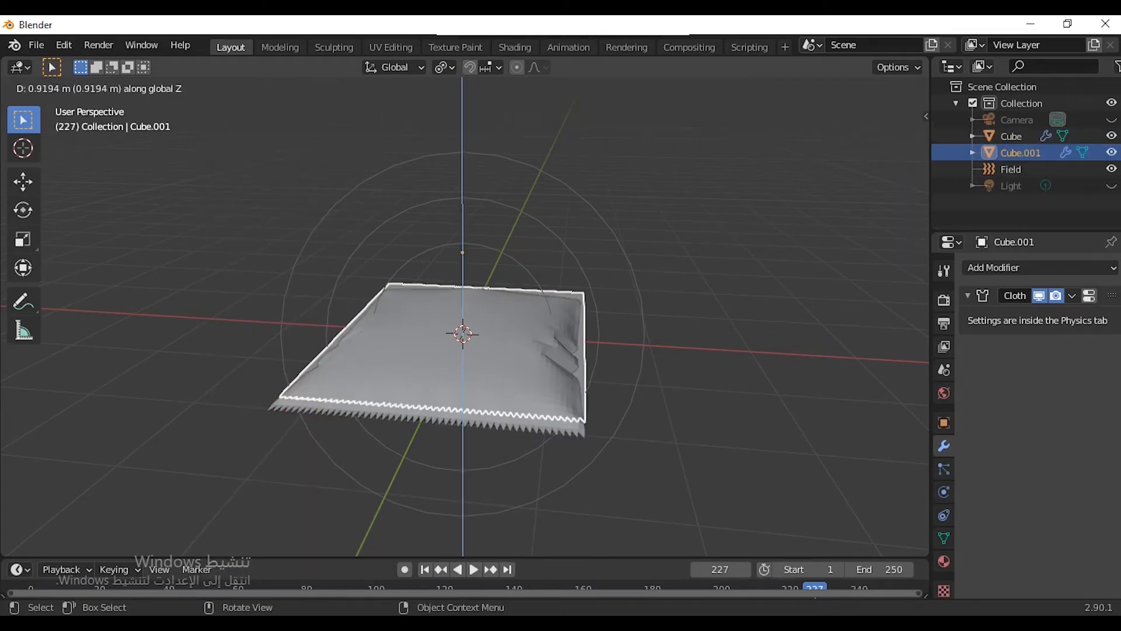
key("Return")
key("h")
left_click(462, 361)
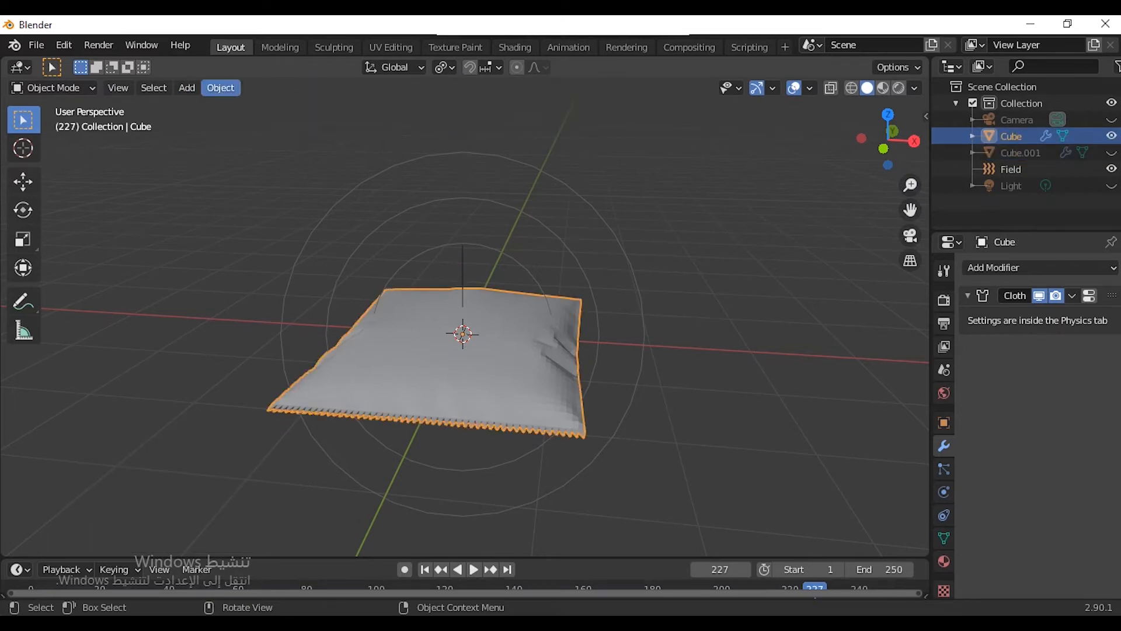
Step: Convert the original bag to a mesh and give it a level 1 subdivision surface
left_click(221, 87)
mouse_move(274, 521)
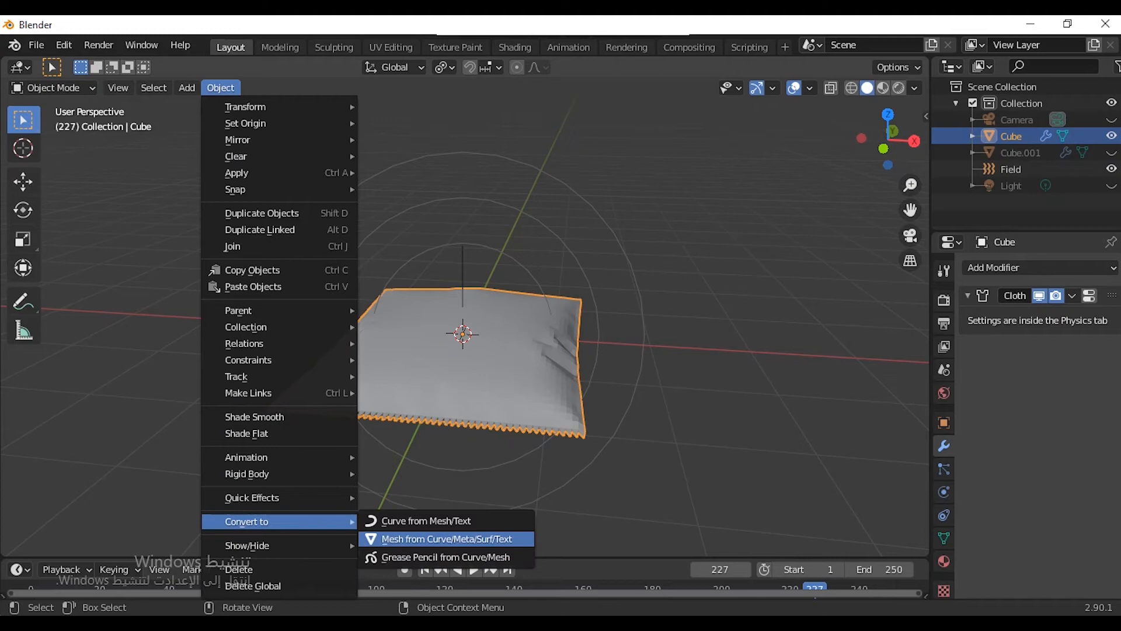
left_click(439, 538)
key("ctrl+1")
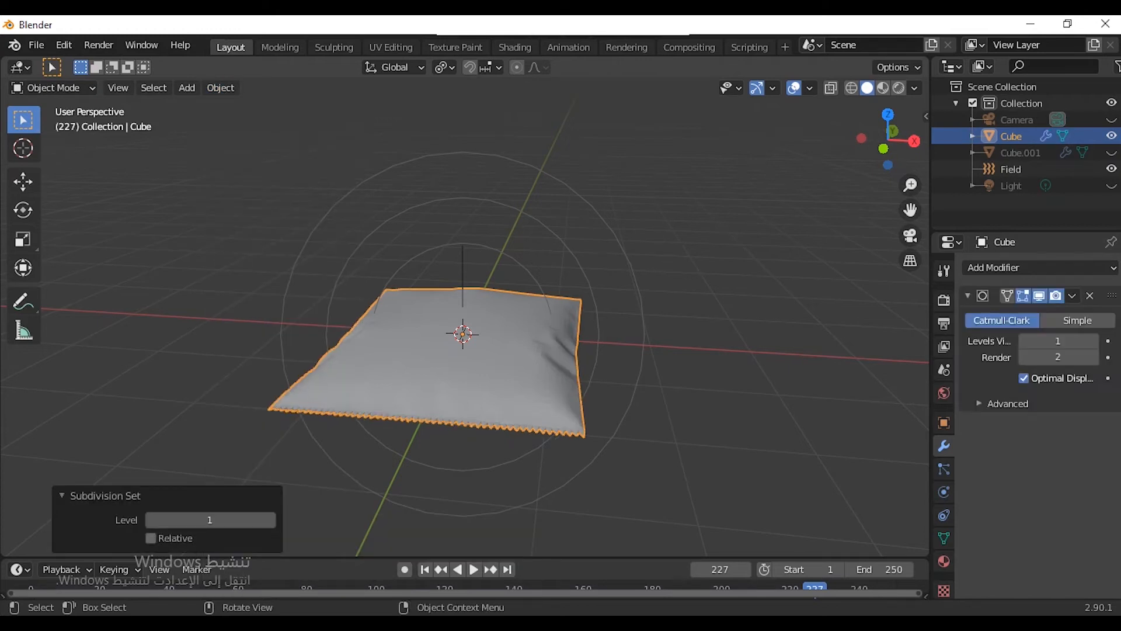
scroll(464, 327, "up", 5)
scroll(464, 327, "down", 4)
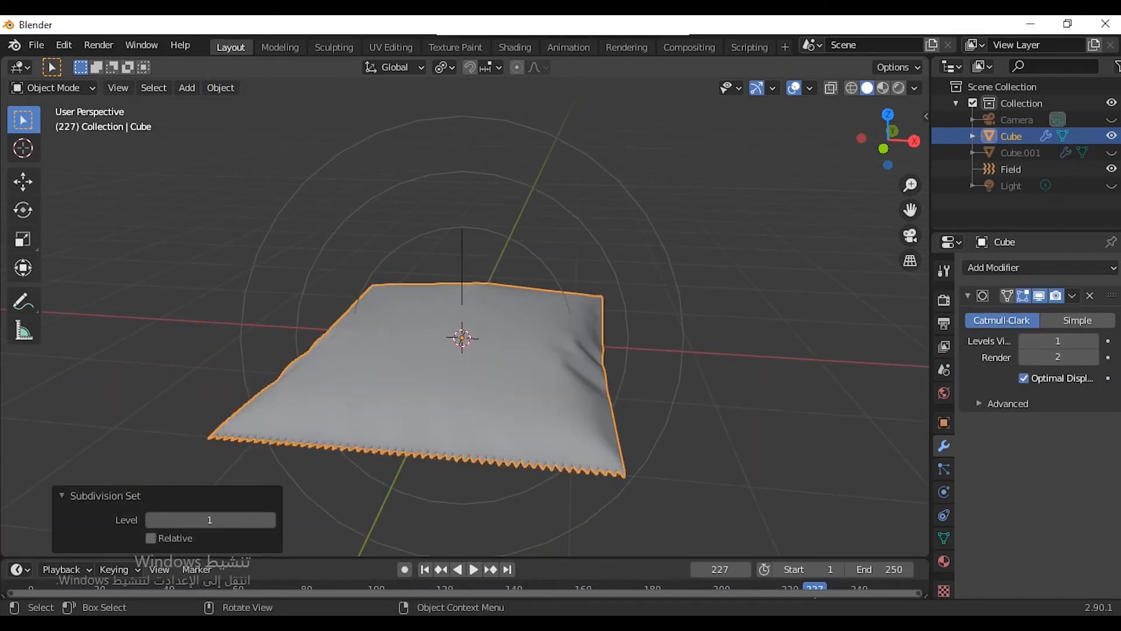
Step: Apply smooth shading to the bag
key("ctrl+s")
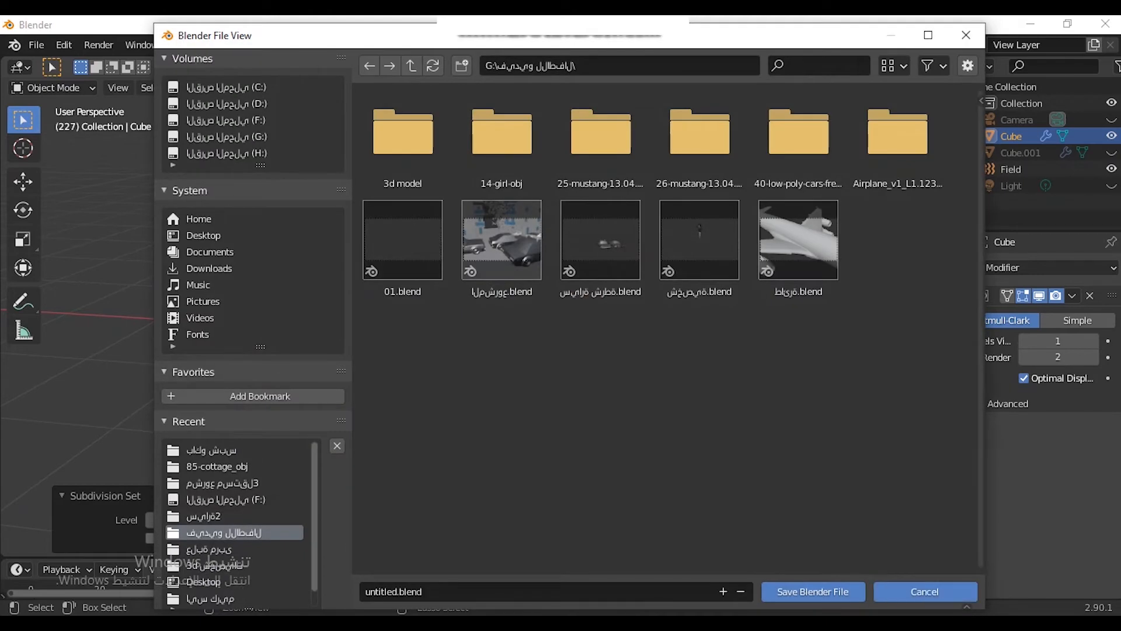
key("Escape")
right_click(543, 408)
left_click(543, 328)
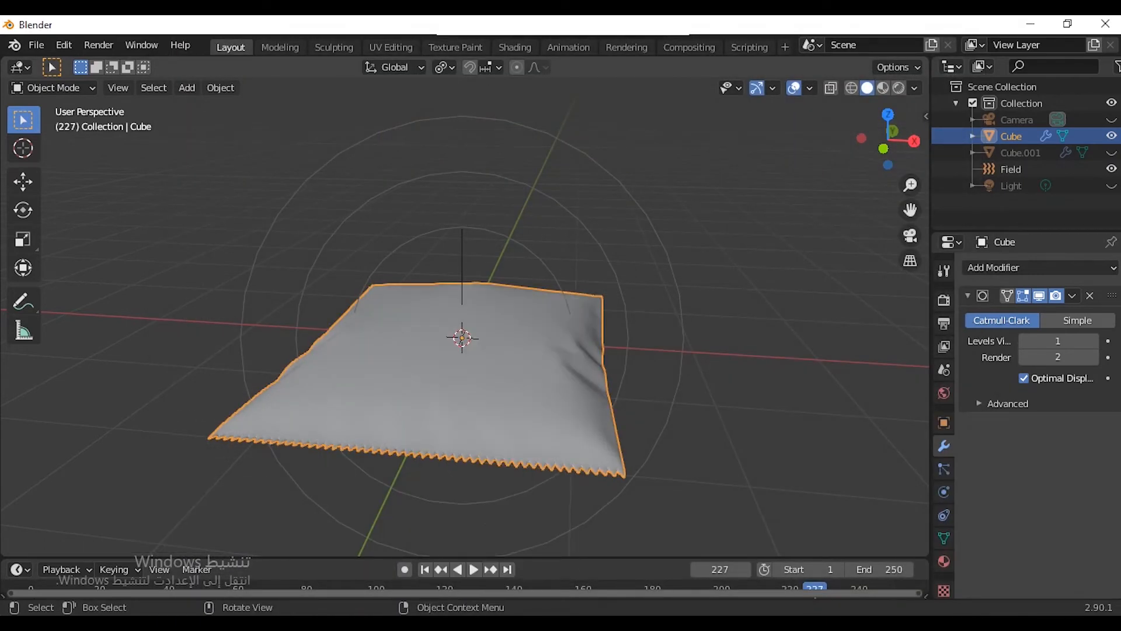
Step: Select the force field around the bag and hide it
left_click_drag(883, 149, 753, 114)
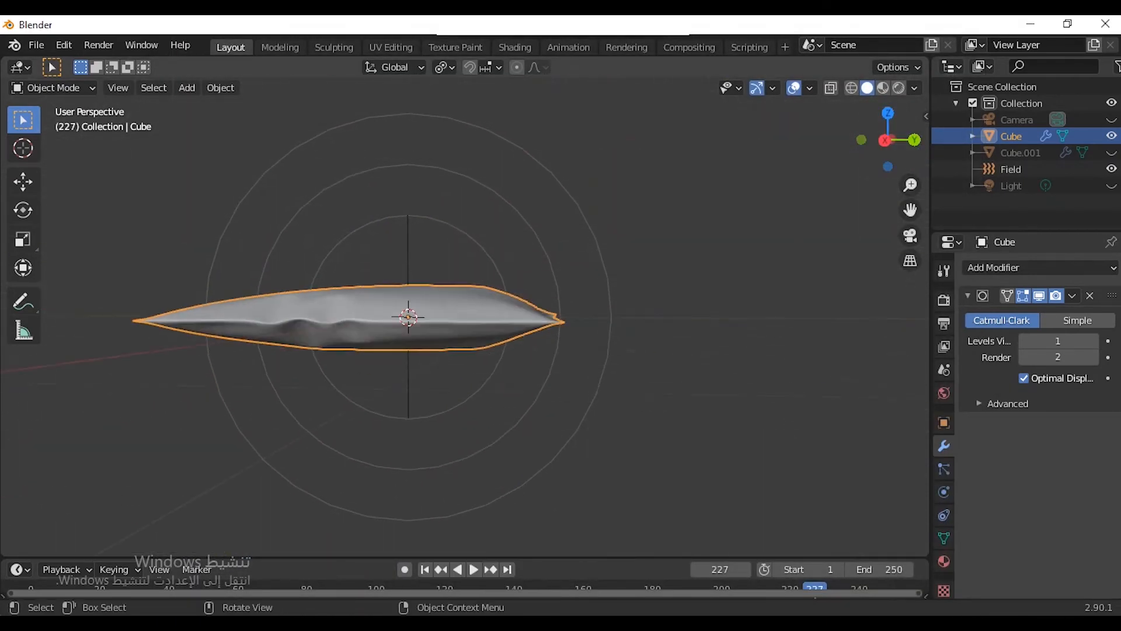
key("alt+a")
left_click(407, 251)
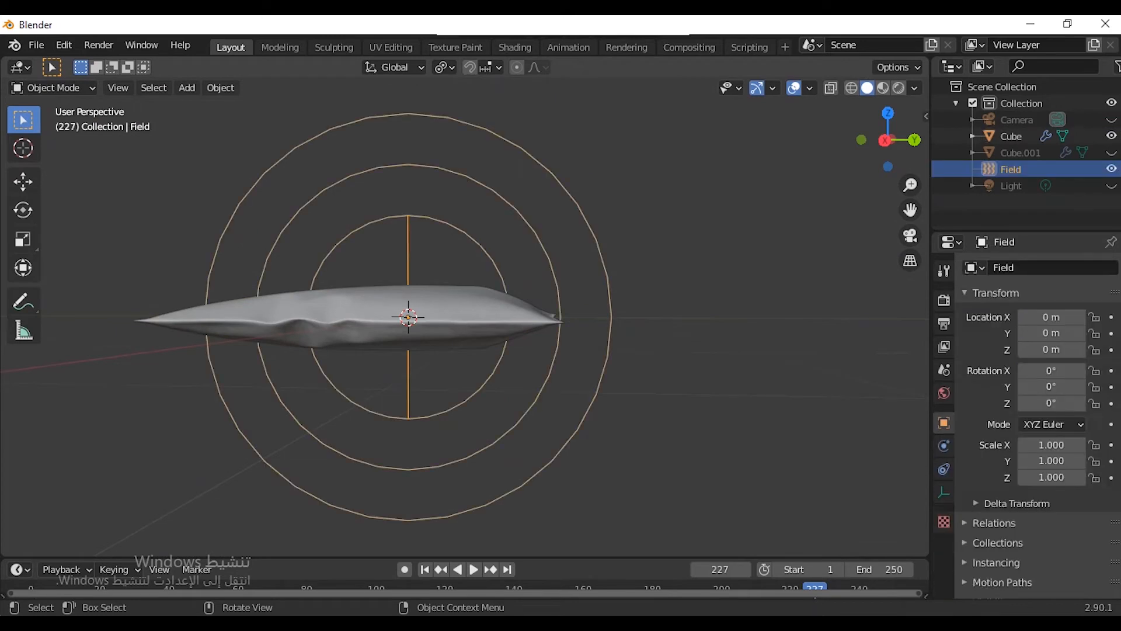
key("h")
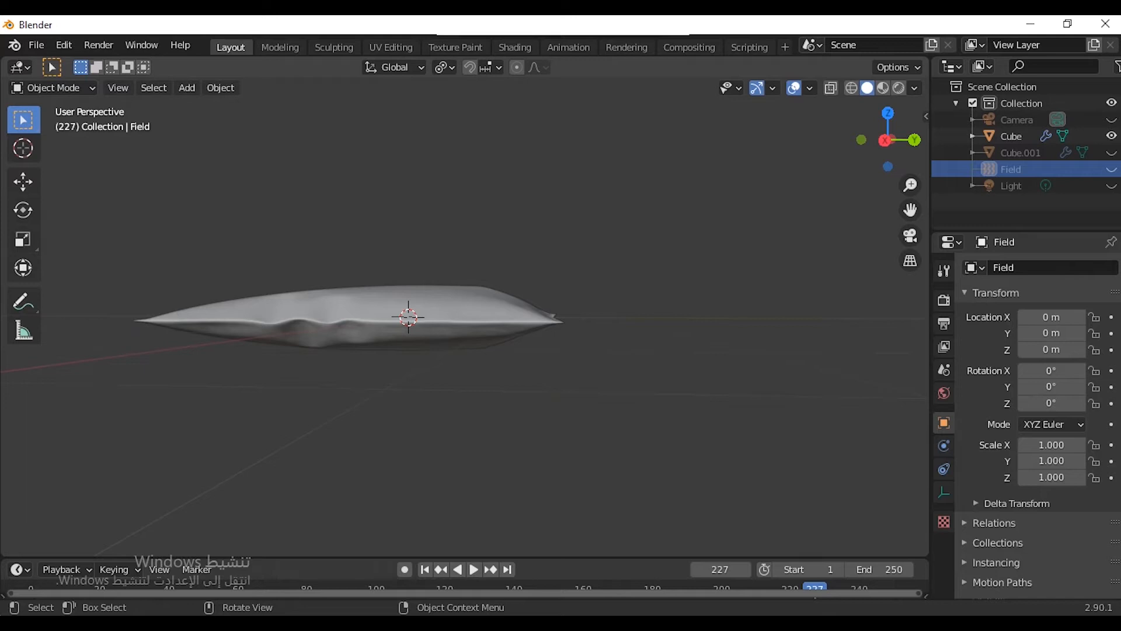
Step: Scale the bag by about 1.585 along Z to make it thicker
left_click(362, 318)
key("s")
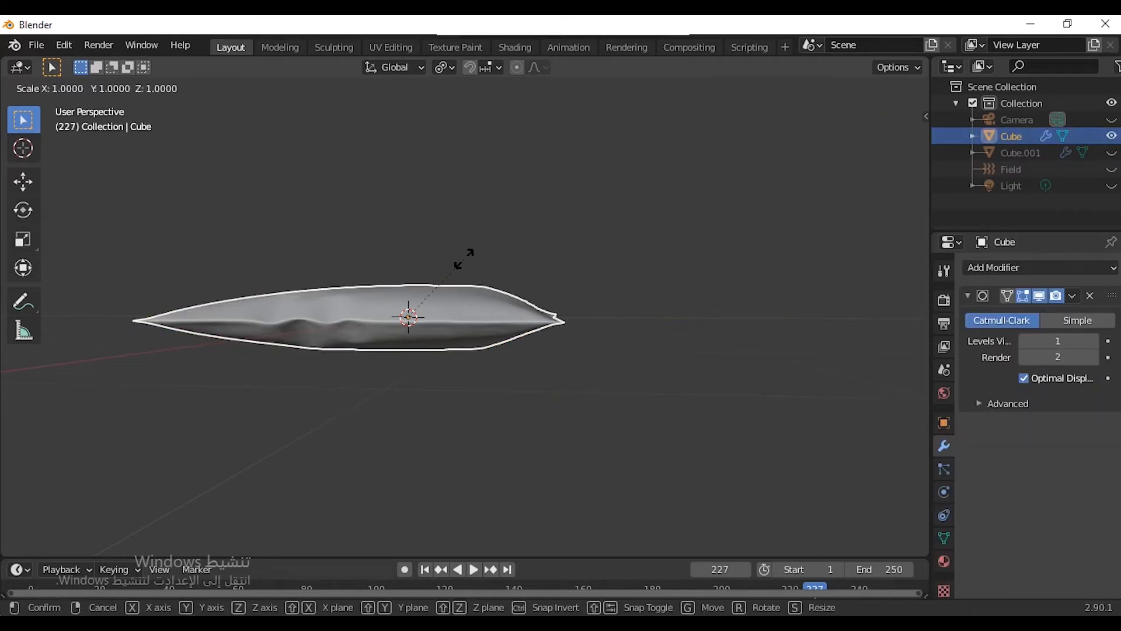
key("z")
left_click(518, 251)
left_click_drag(885, 140, 1013, 211)
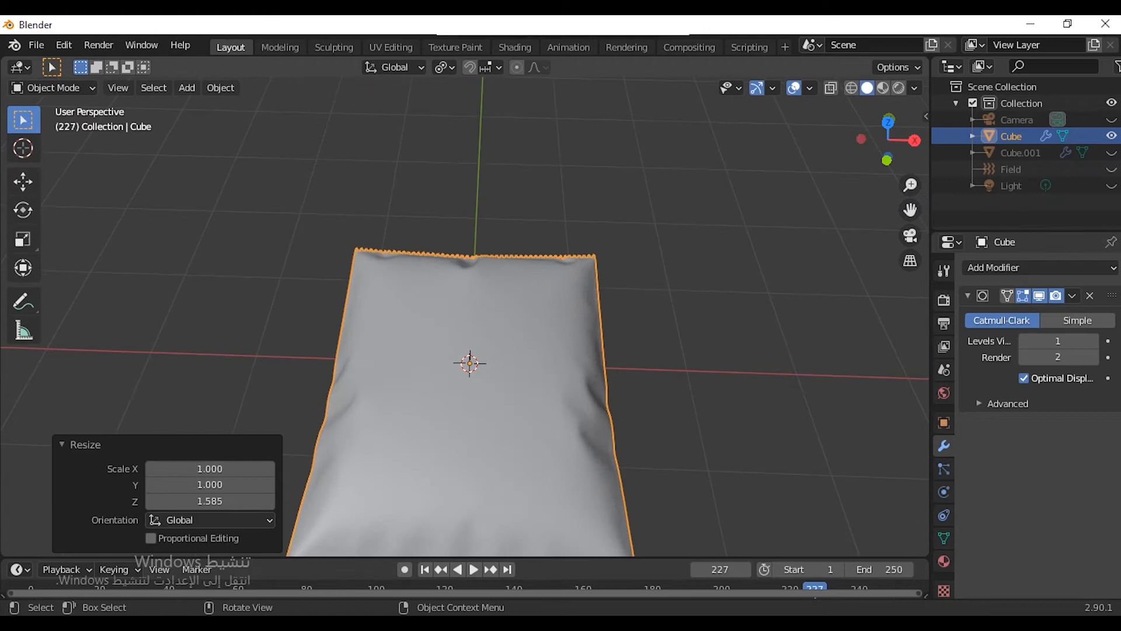
Step: Show the bag in Material Preview shading, deselect it, and check the printed surface from the side and above
left_click(882, 88)
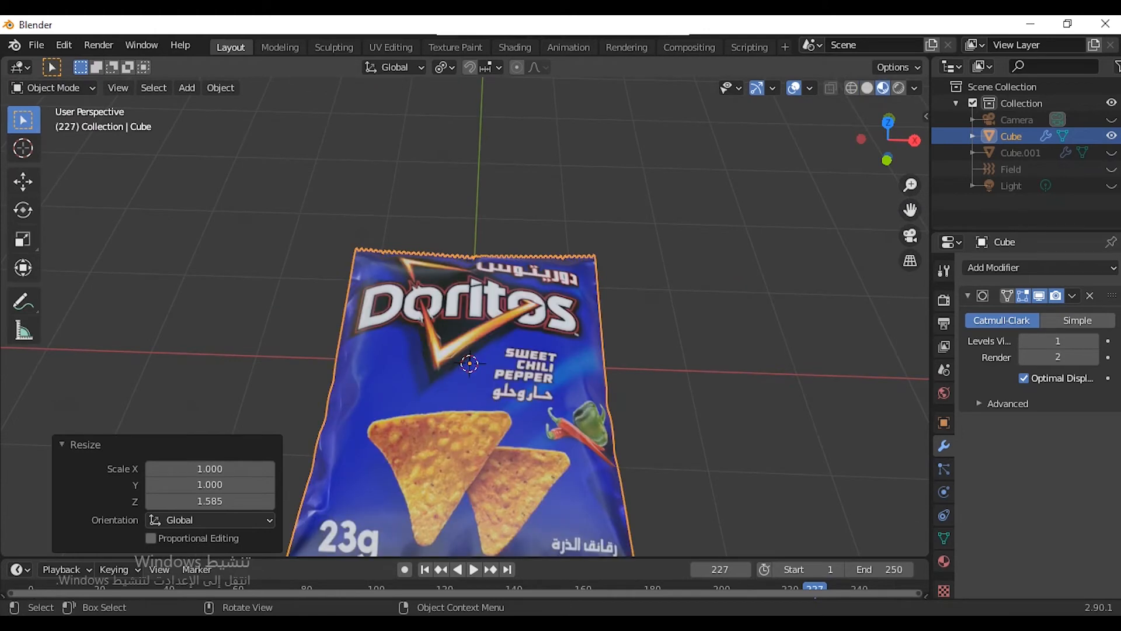
key("alt+a")
scroll(464, 317, "down", 3)
scroll(464, 317, "up", 2)
mouse_move(887, 141)
left_mouse_down()
mouse_move(800, 146)
mouse_move(889, 138)
left_mouse_up()
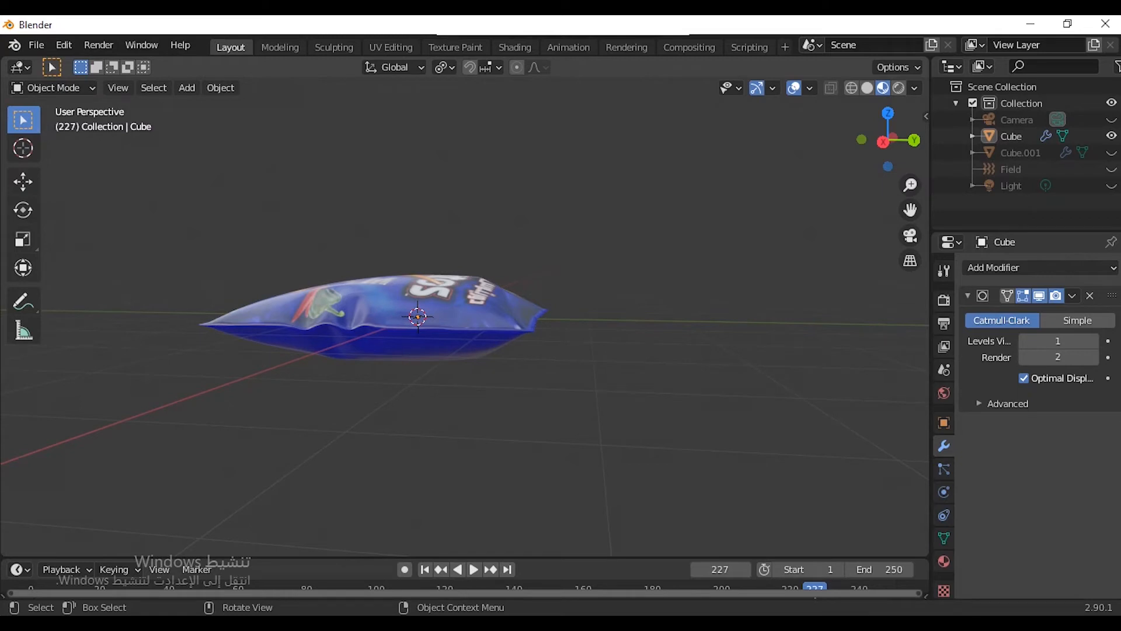
left_click_drag(881, 142, 934, 185)
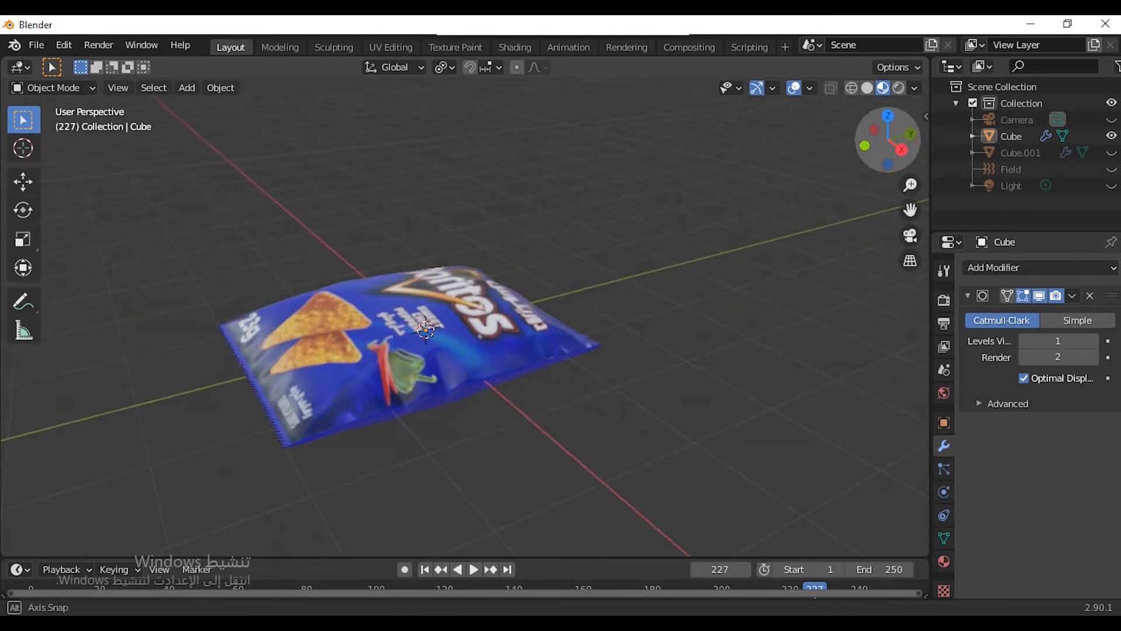
Step: In the right orthographic view, rotate the bag by -75° and raise it along Z so its lower edge meets the ground
left_click(901, 151)
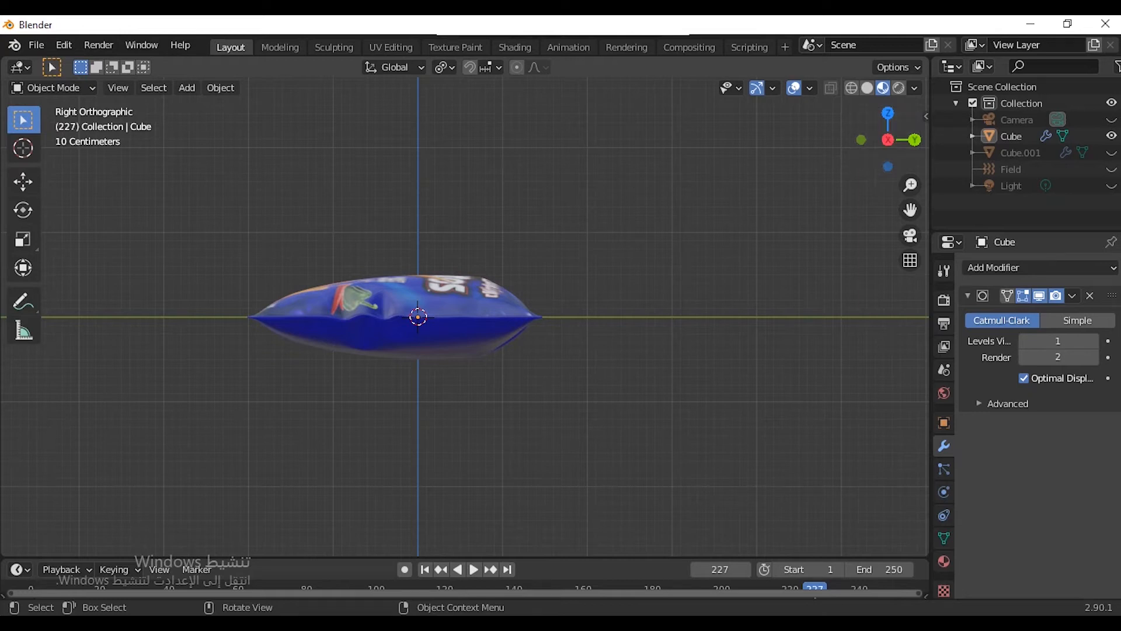
scroll(465, 317, "down", 2)
scroll(465, 316, "up", 5)
key("a")
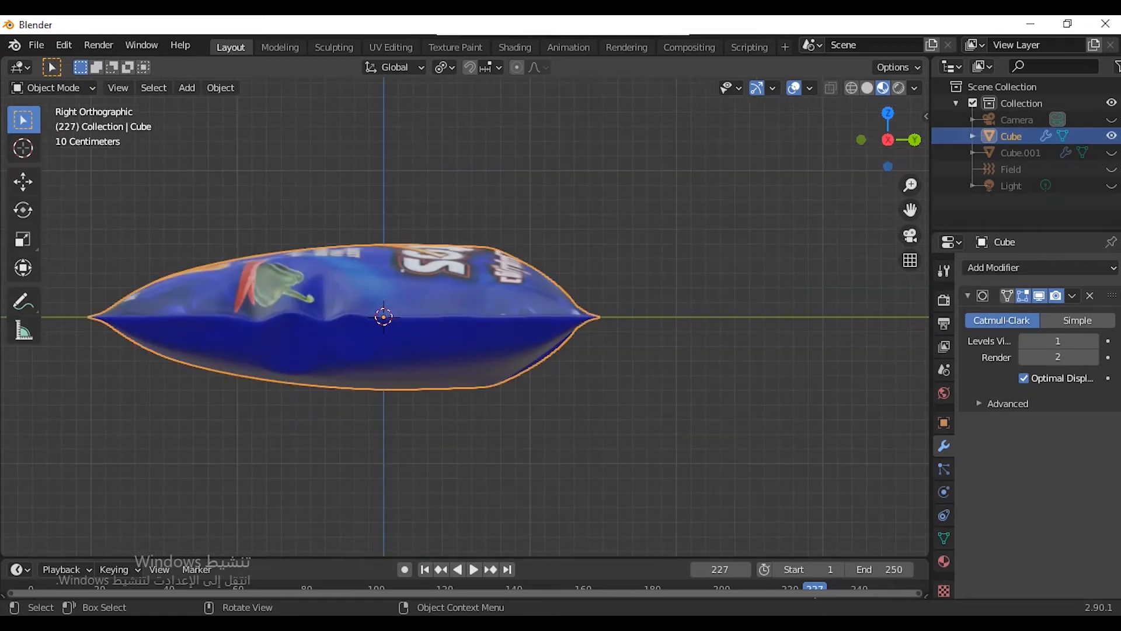
key("KP_1")
key("KP_3")
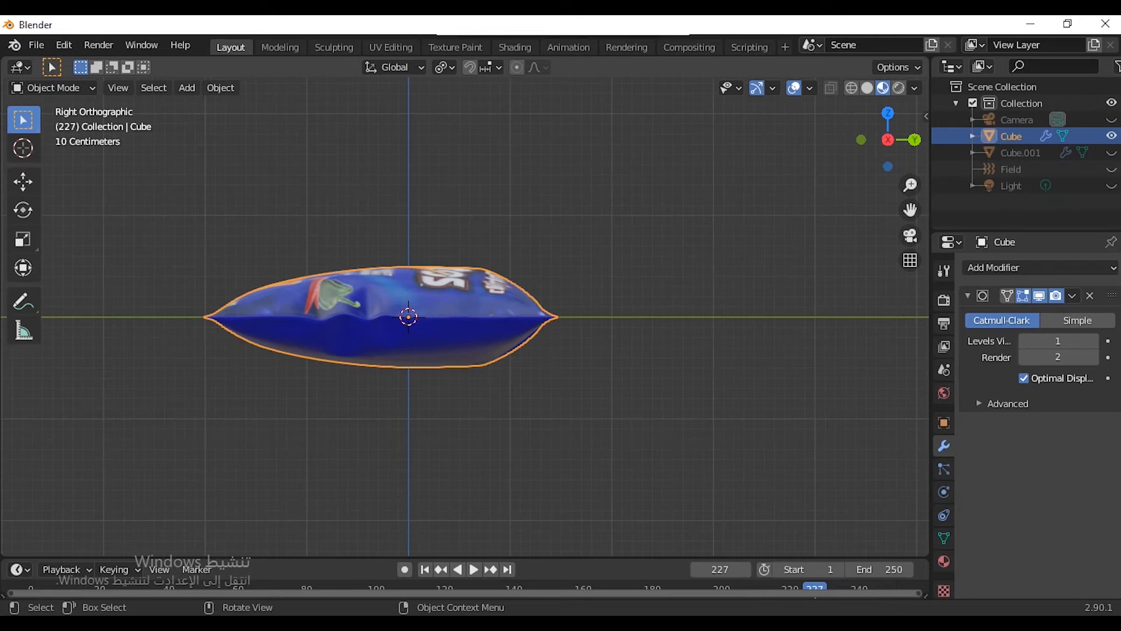
key("r")
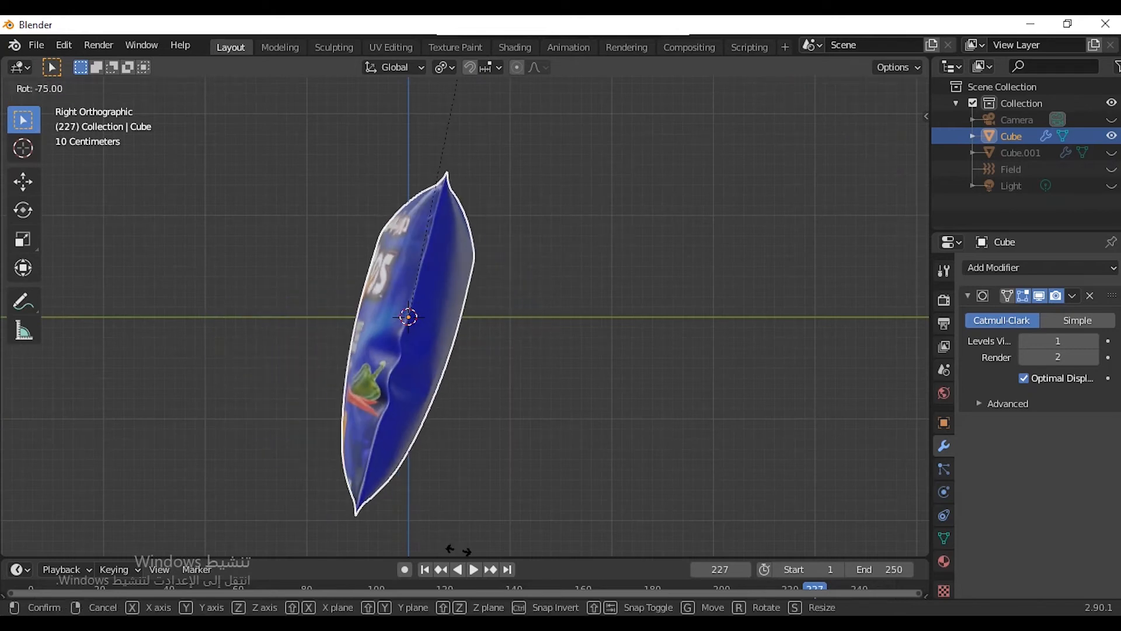
left_click(450, 545)
key("g")
key("z")
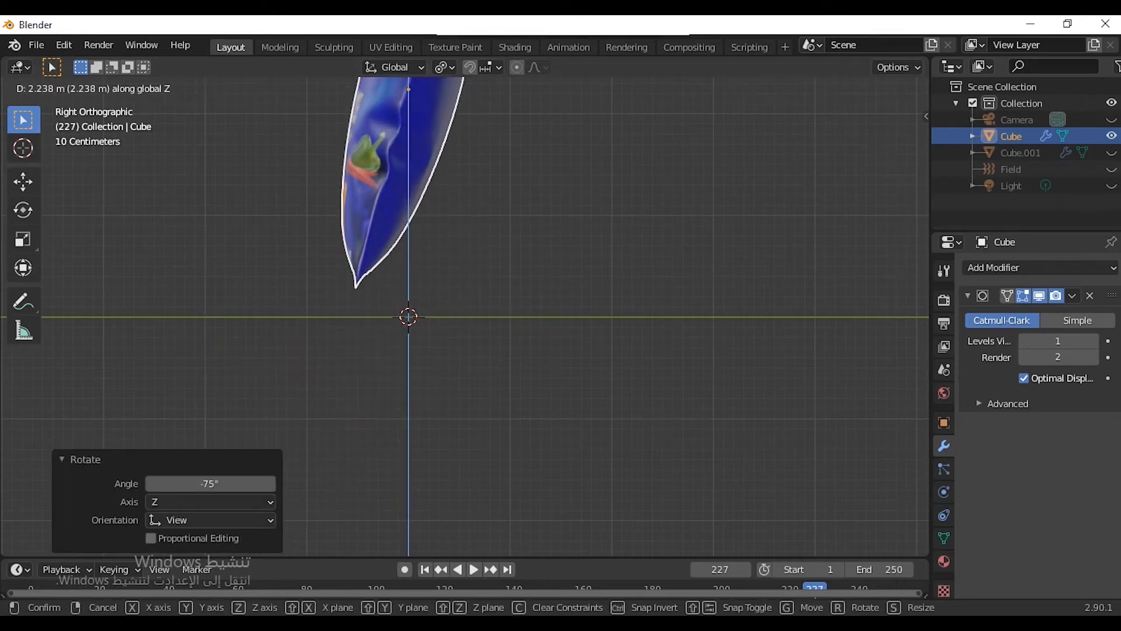
left_click(450, 348)
Step: Deselect the upright bag and examine its front print and serrated lower edge up close
scroll(461, 344, "down", 3)
left_click(607, 280)
left_click_drag(887, 140, 992, 232)
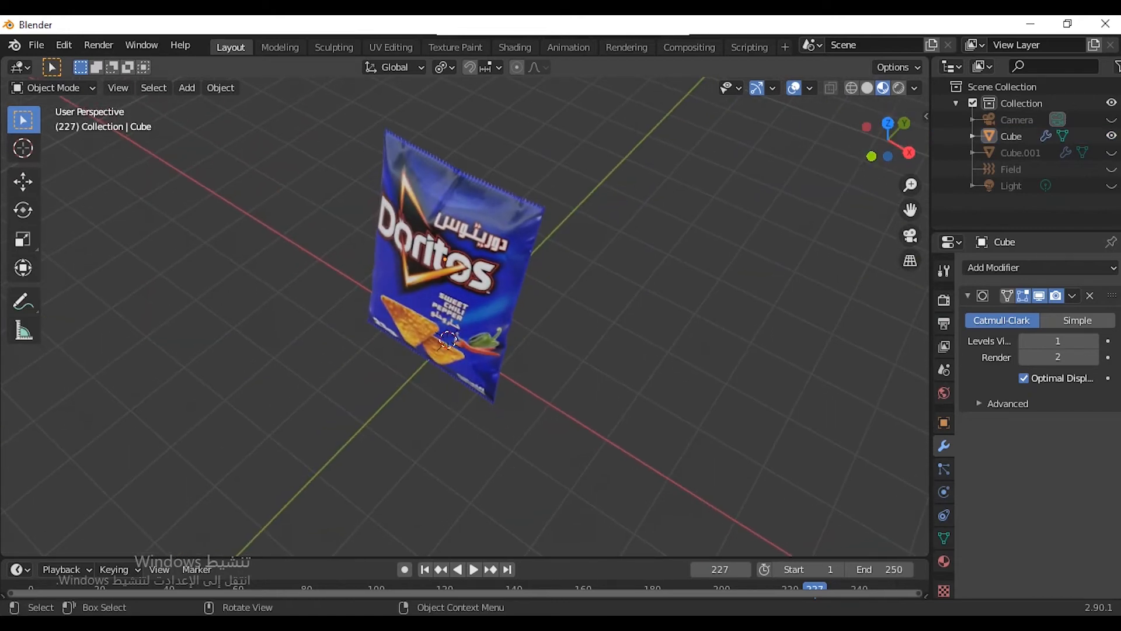
left_click_drag(885, 155, 934, 117)
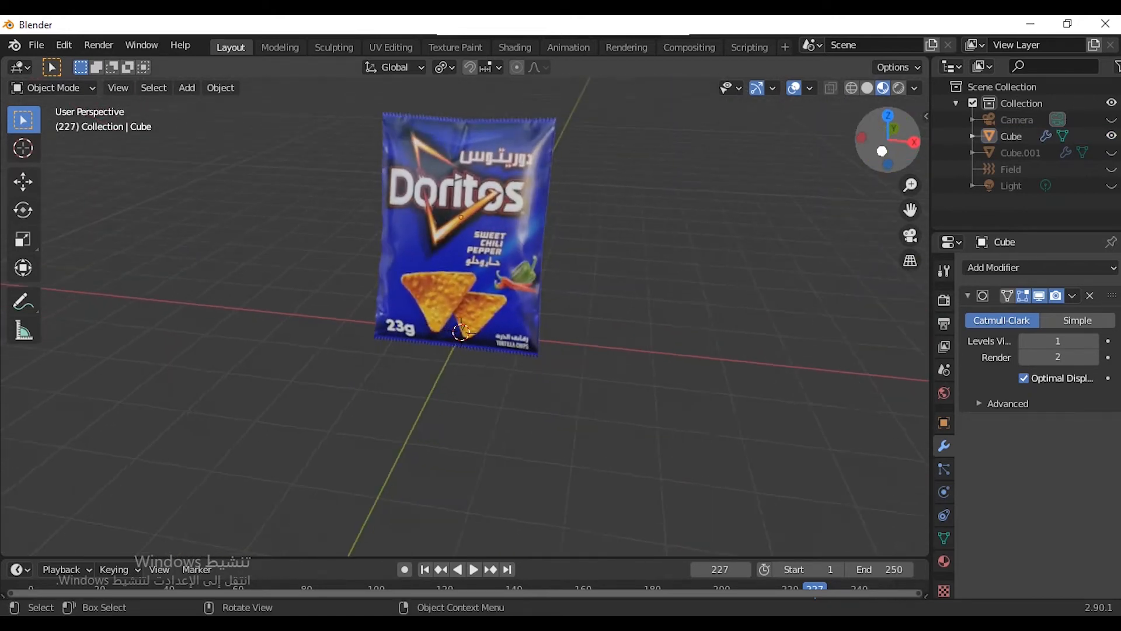
scroll(464, 316, "up", 4)
scroll(464, 315, "up", 4)
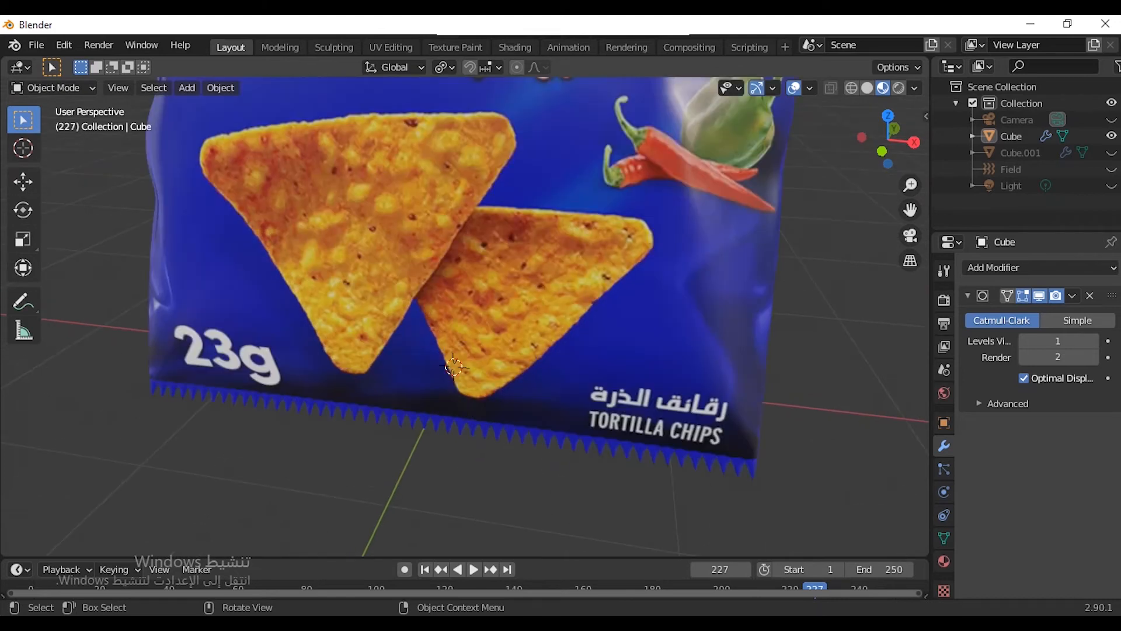
left_click_drag(887, 140, 800, 147)
Step: Undo the bag's upward move and rotation so that it lies flat again
key("ctrl+z")
key("ctrl+z")
key("ctrl+z")
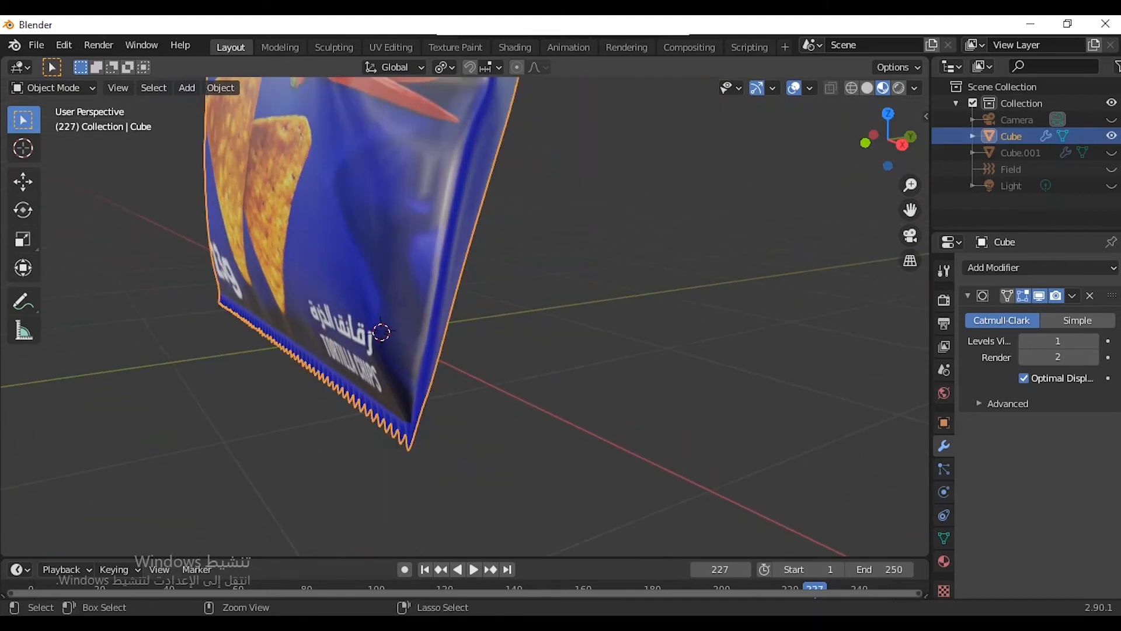
scroll(464, 315, "down", 5)
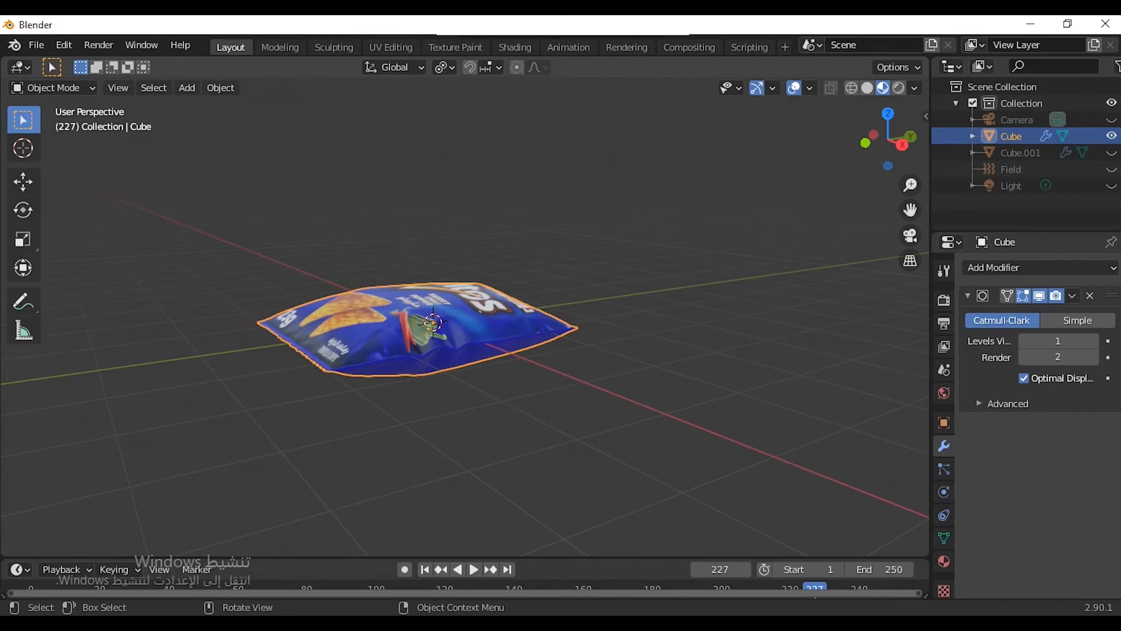
Step: In the right orthographic view, flatten the edge loop behind the bag's lower serrated seal by scaling it along Z to about 0.46
key("KP_1")
key("KP_3")
scroll(467, 315, "up", 6)
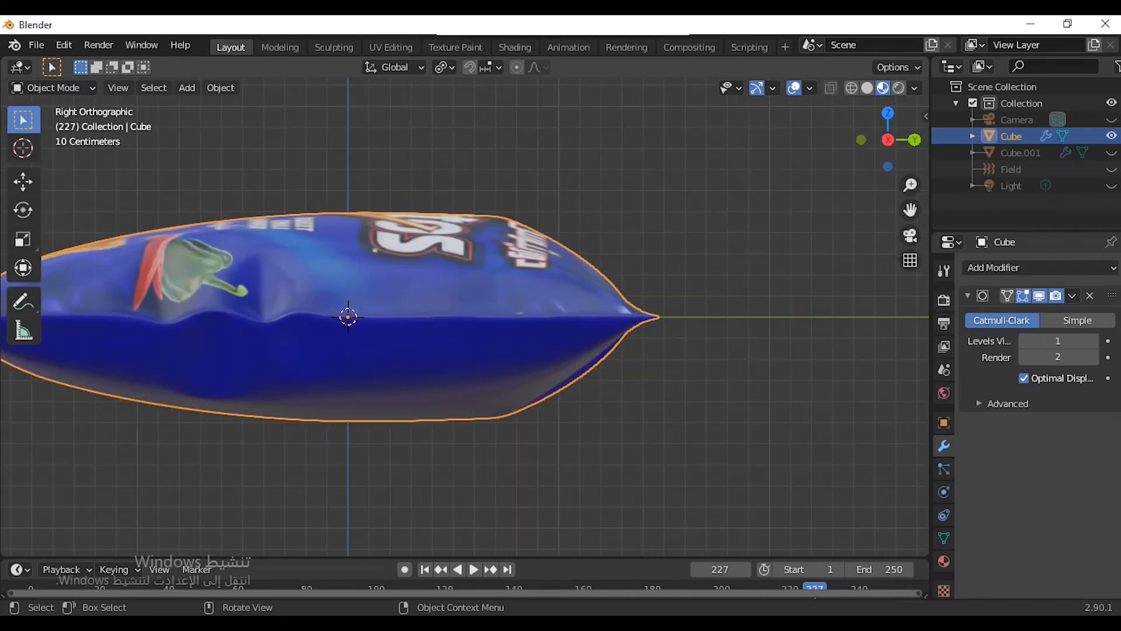
left_click_drag(910, 209, 449, 251)
scroll(449, 251, "up", 5)
key("Tab")
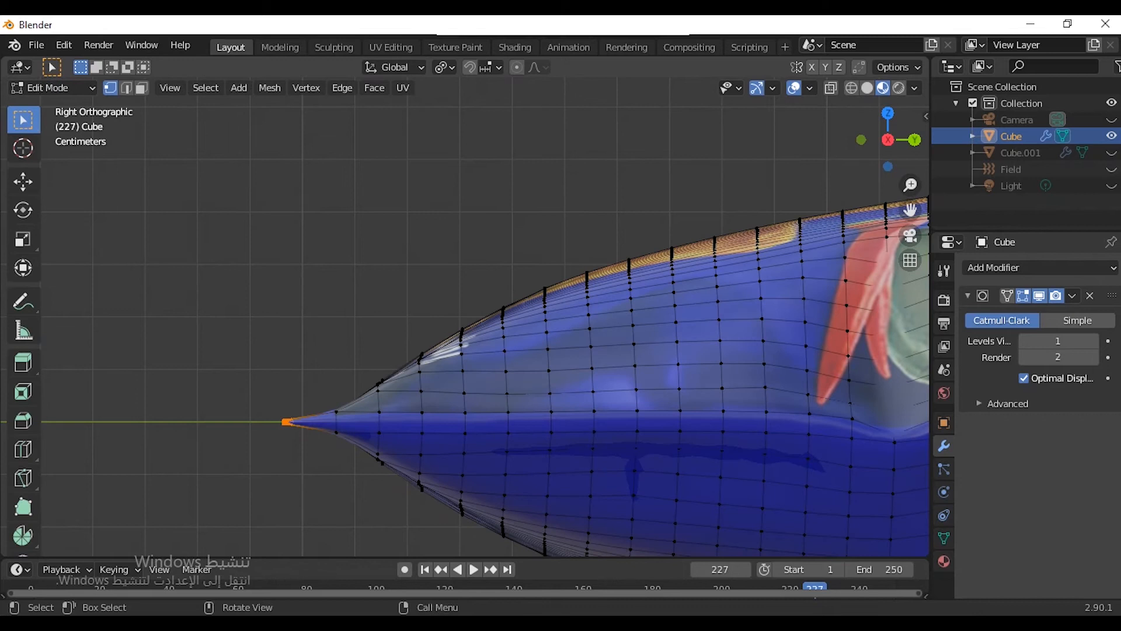
key("s")
key("z")
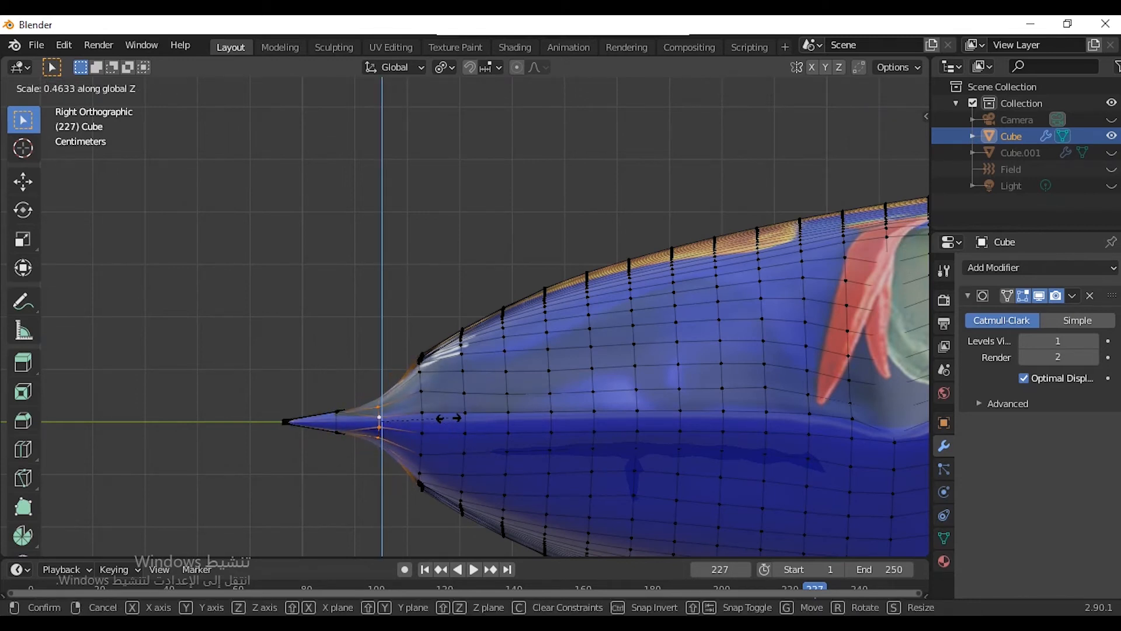
left_click(452, 418)
key("Tab")
Step: Flatten the edge loop behind the serrated seal at the bag's logo end by scaling it along Z to about 0.53
scroll(452, 418, "down", 5)
mouse_move(887, 140)
left_mouse_down()
mouse_move(899, 184)
mouse_move(858, 175)
mouse_move(881, 153)
left_mouse_up()
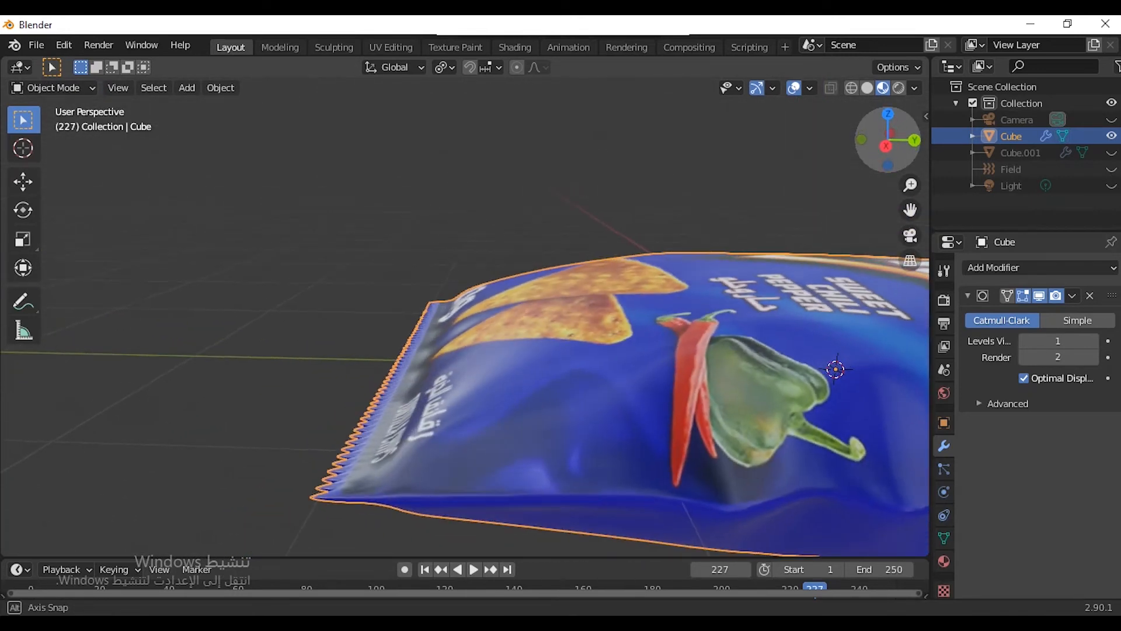
scroll(465, 316, "up", 3)
scroll(466, 327, "down", 5)
left_click_drag(909, 210, 655, 206)
scroll(655, 206, "up", 4)
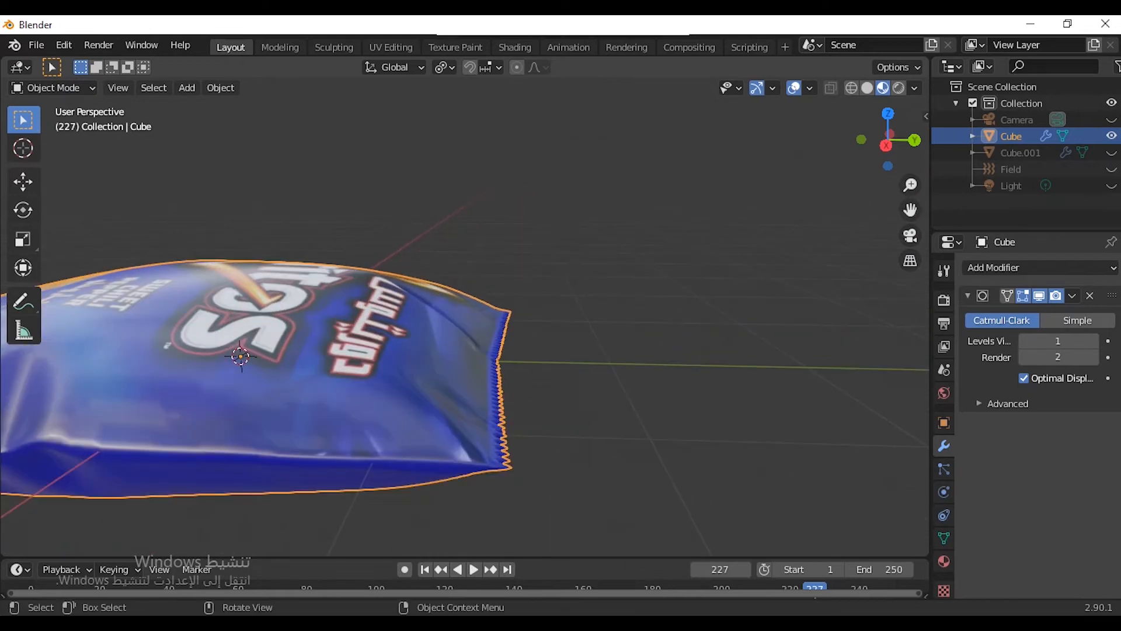
key("Tab")
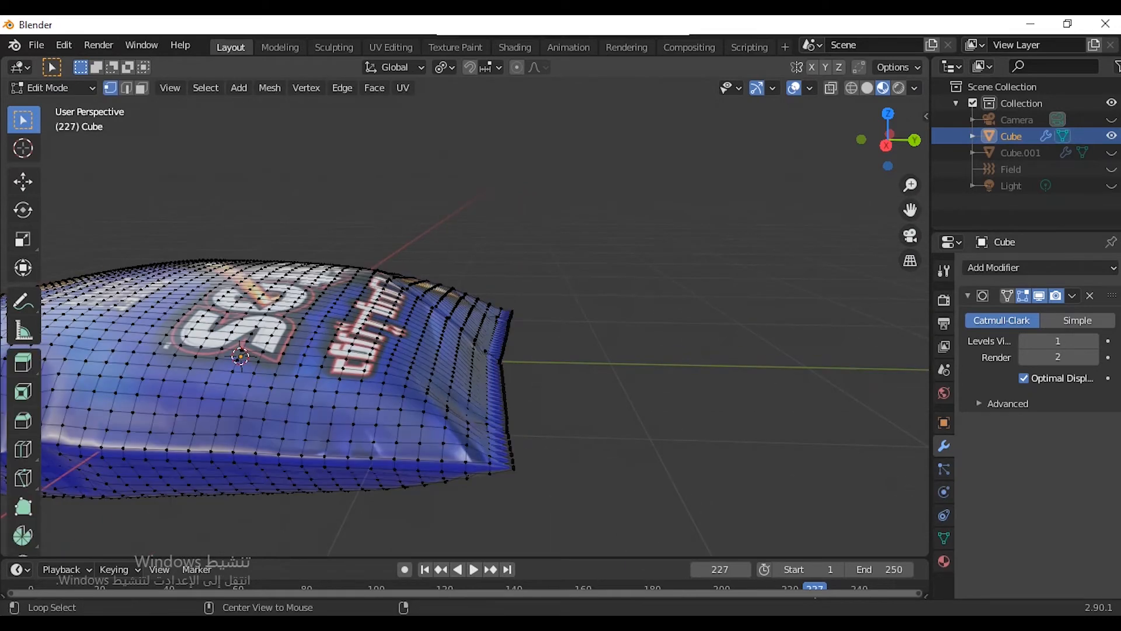
key("s")
key("z")
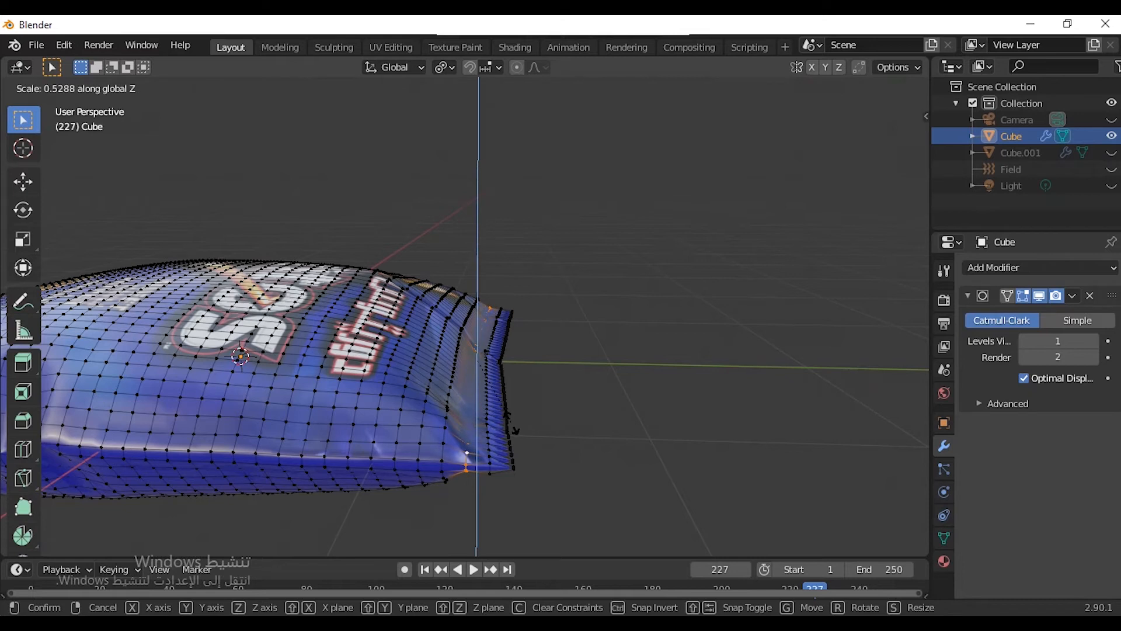
key("Return")
key("Tab")
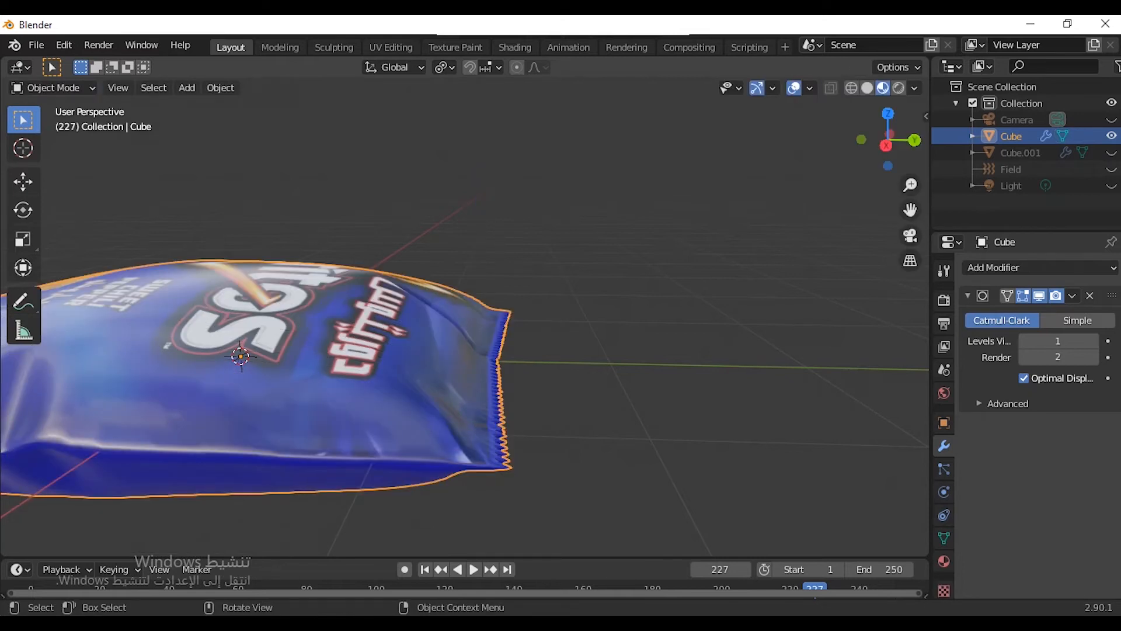
Step: With X-ray on in the right orthographic view, select the logo-end seal's tip vertices and scale them along Z to 0.310
scroll(464, 327, "up", 3)
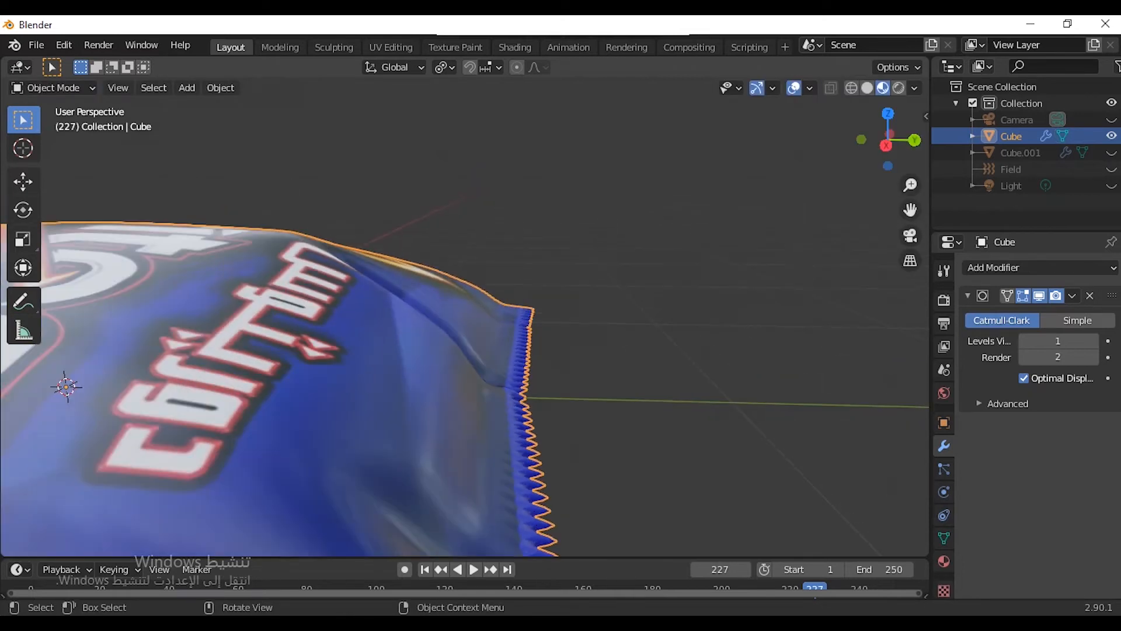
left_click_drag(886, 144, 855, 131)
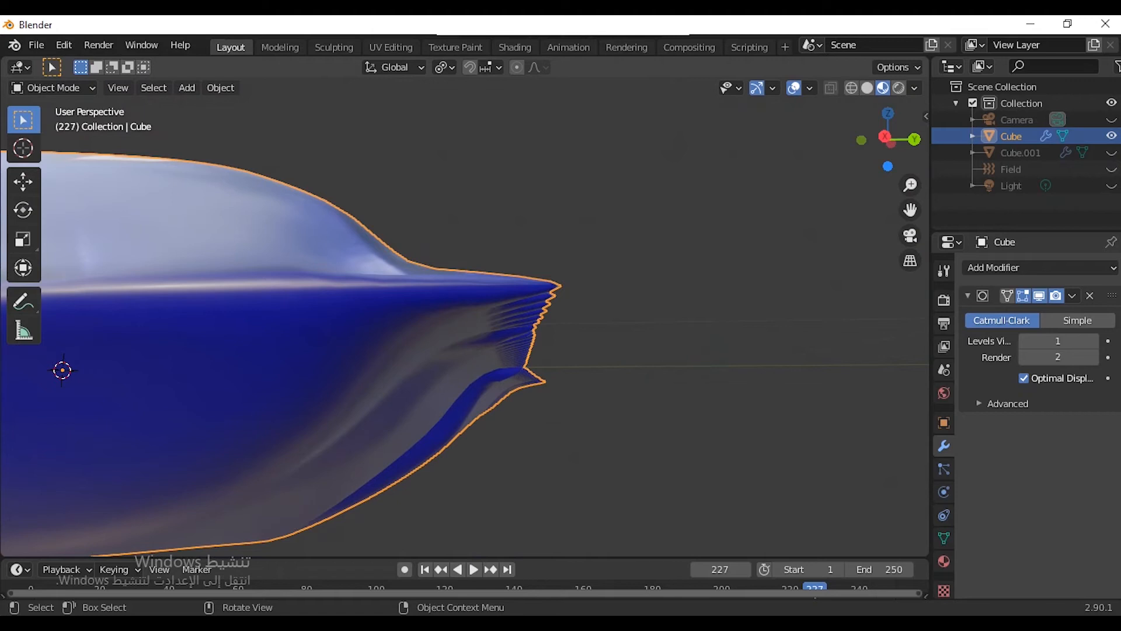
key("KP_1")
key("KP_3")
scroll(465, 316, "up", 5)
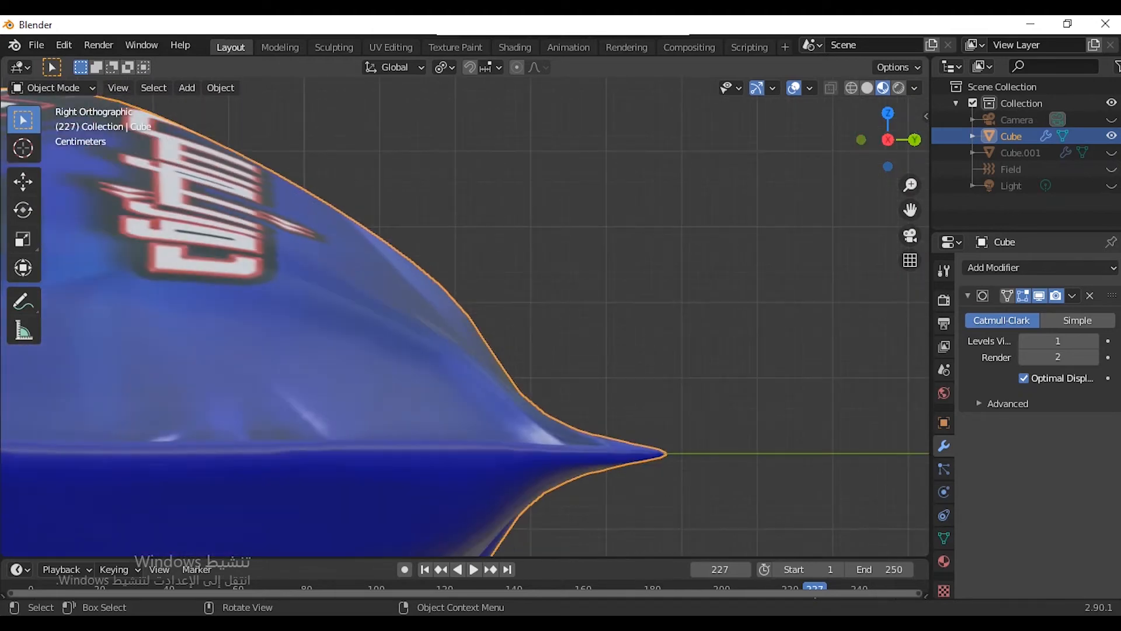
key("Tab")
key("alt+z")
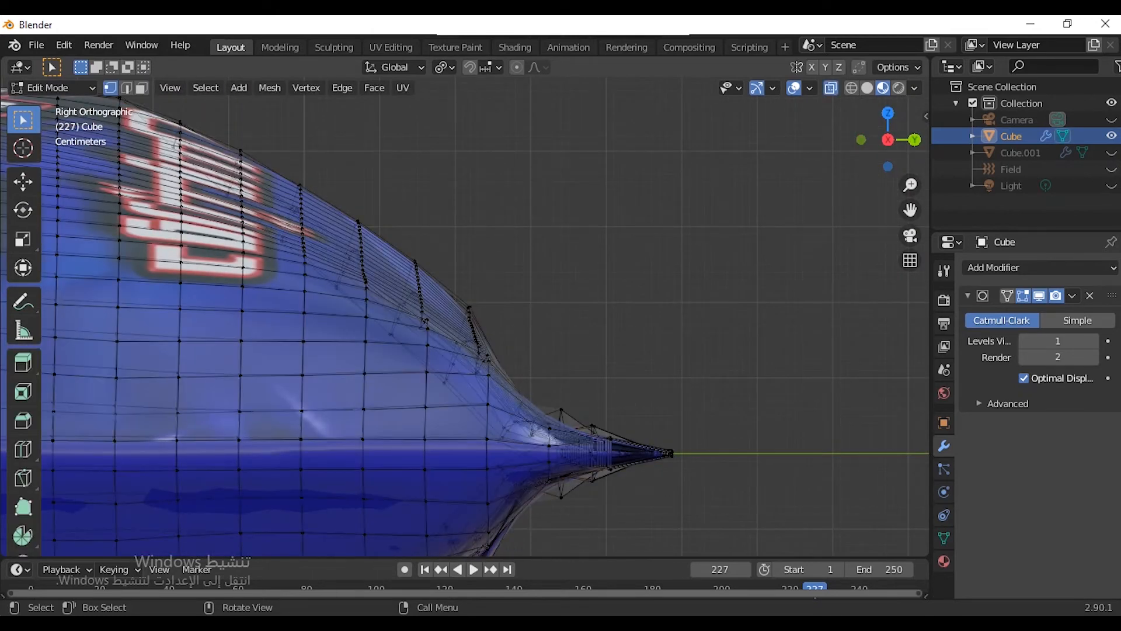
left_click_drag(751, 376, 637, 533)
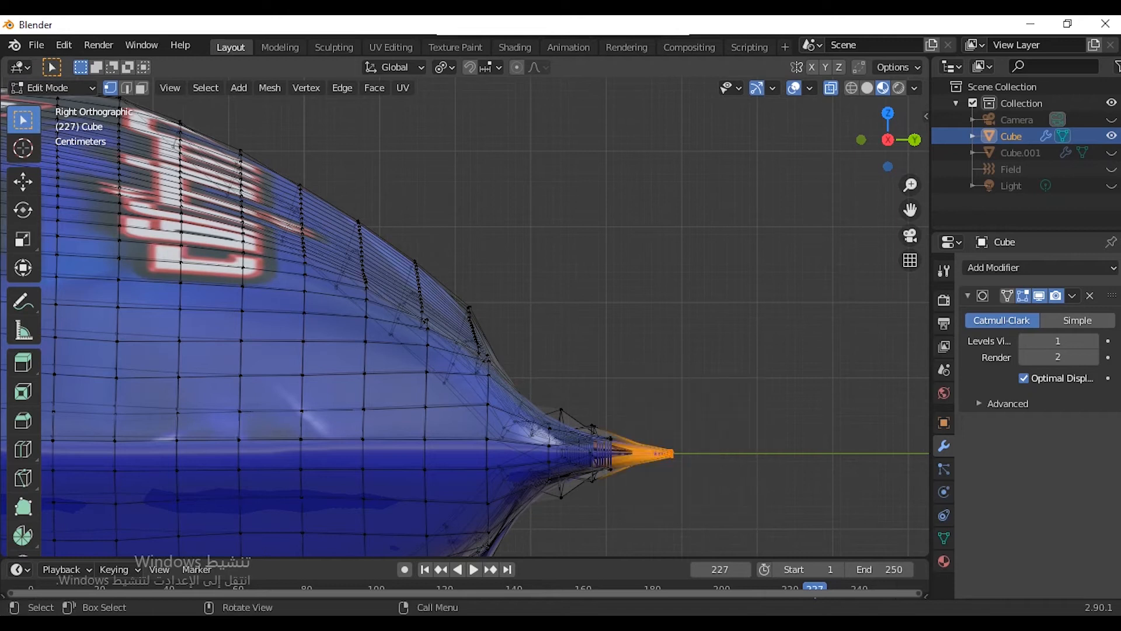
key("g")
key("z")
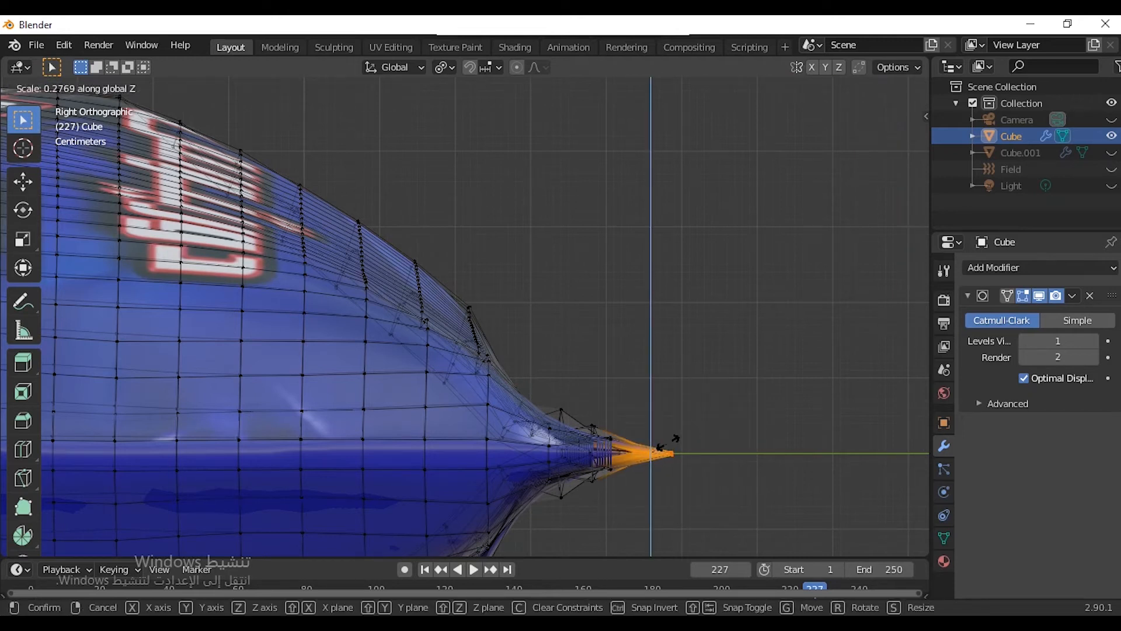
left_click(666, 442)
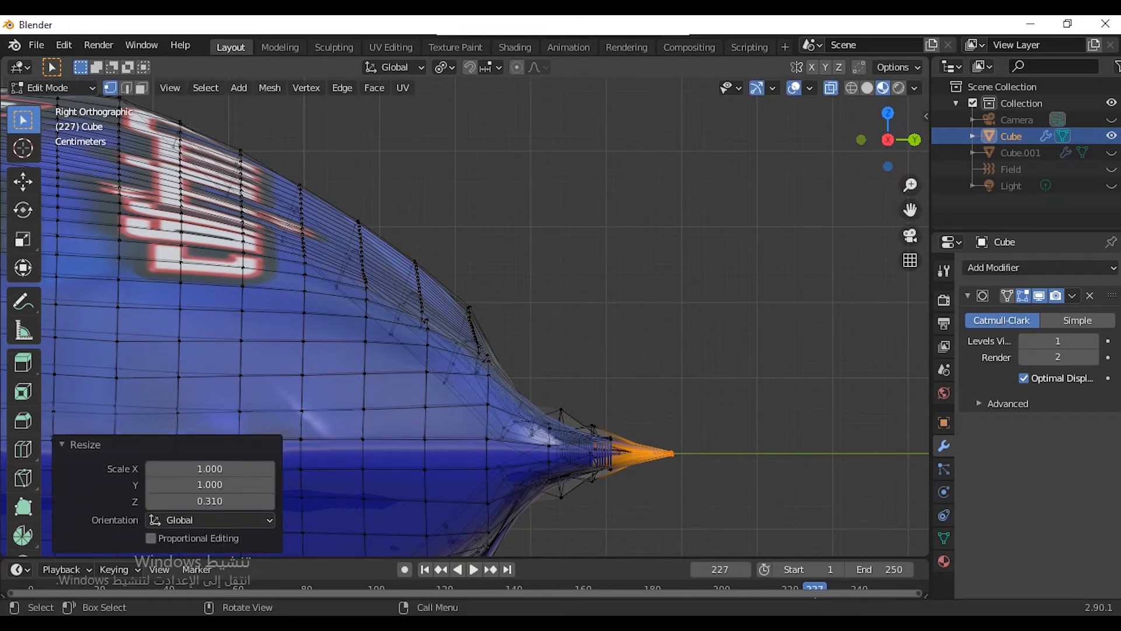
Step: Select the vertices just inward of the logo-end seal's tip and scale them along Z to 0.721
left_click(610, 444, "alt")
left_click_drag(583, 512, 677, 403)
key("s")
key("z")
left_click(620, 390)
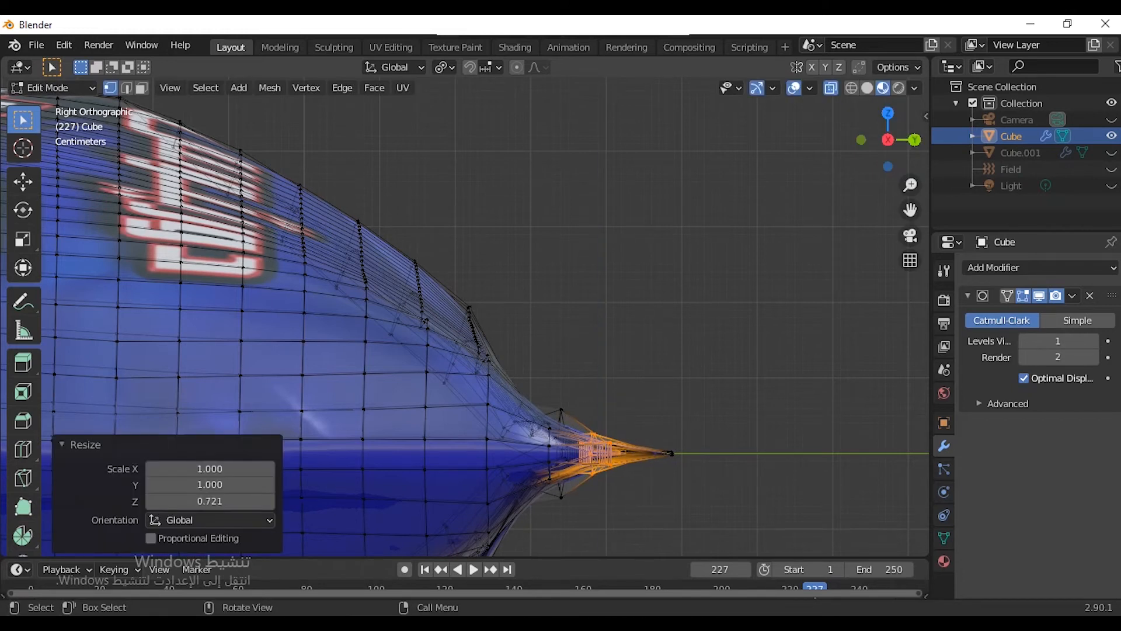
Step: Select the whole neck region behind the logo-end seal's tip and squeeze it thinner along Z
key("Tab")
key("alt+a")
left_click_drag(887, 140, 893, 166)
key("Tab")
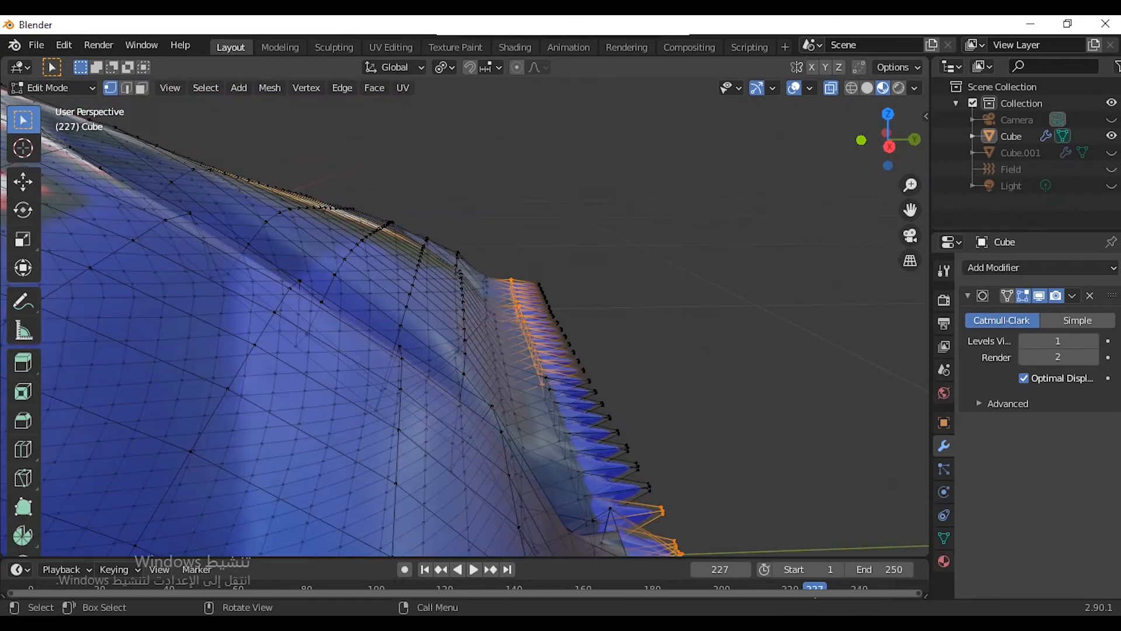
key("KP_1")
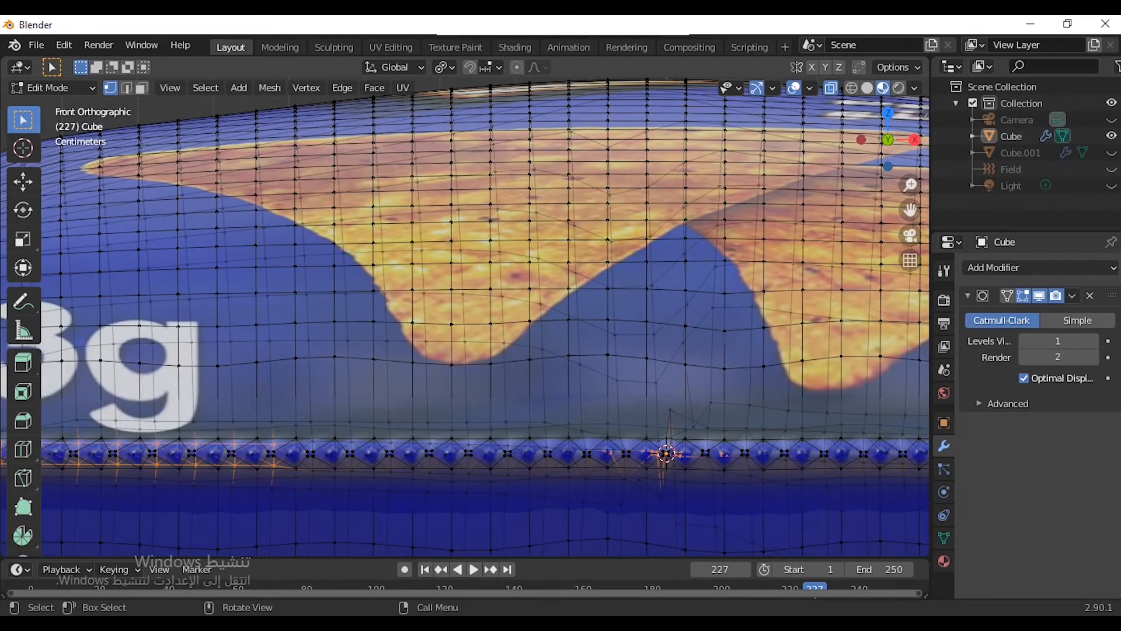
key("KP_3")
key("b")
left_click_drag(549, 364, 628, 528)
key("s")
key("z")
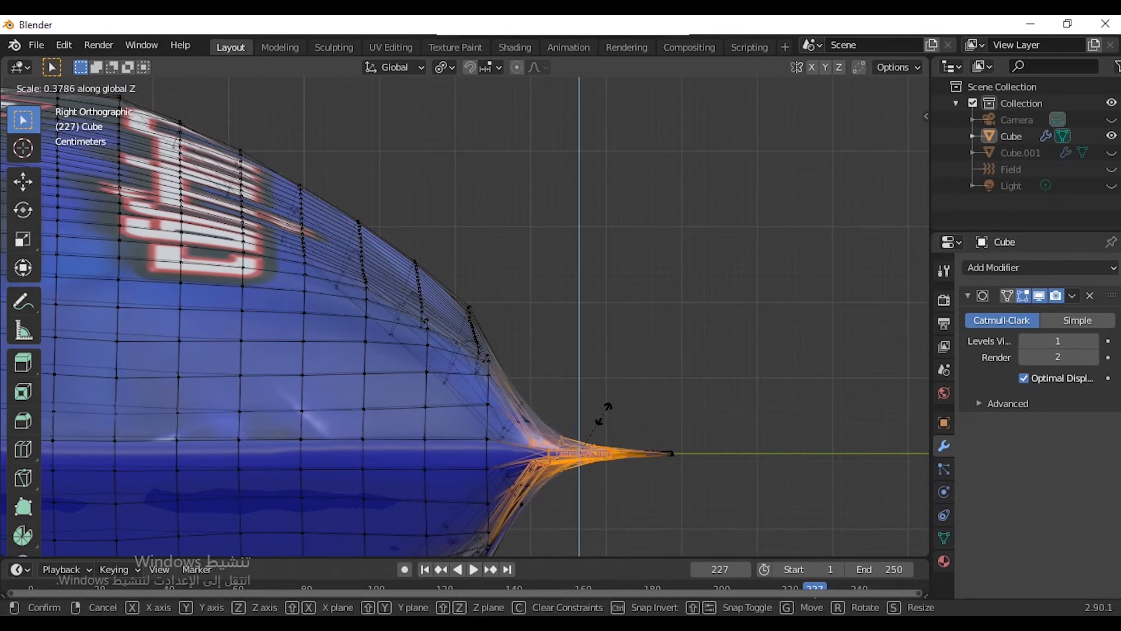
left_click(627, 380)
key("Tab")
middle_click_drag(628, 381, 575, 258)
scroll(575, 259, "down", 3)
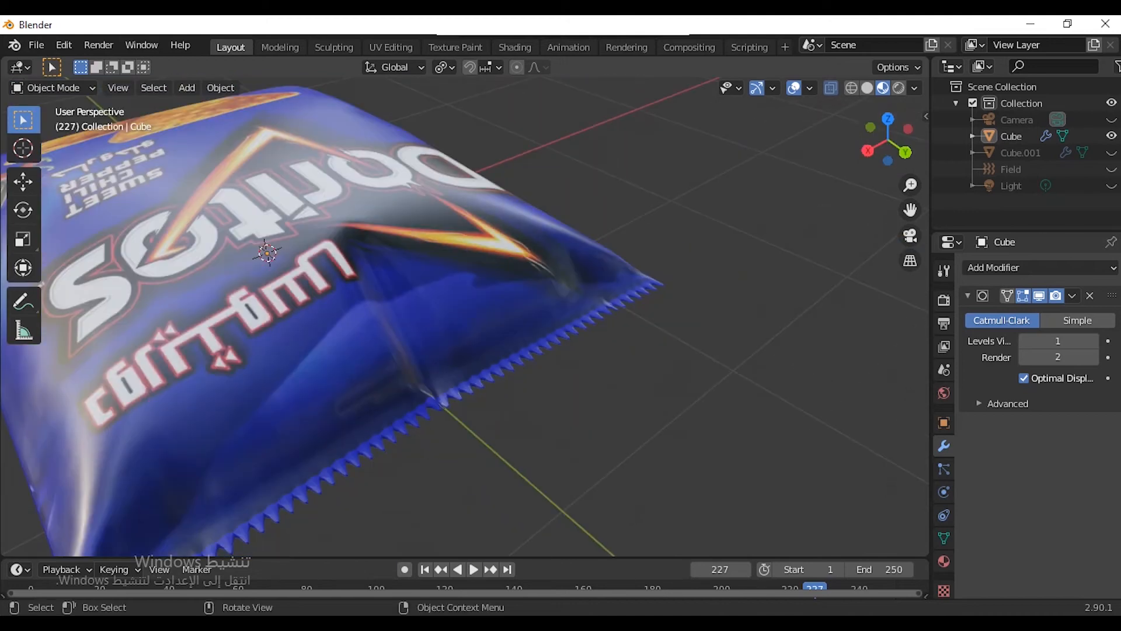
Step: In the right orthographic view, select the lower seal and its neck vertices and scale them along Z to 0.630
scroll(464, 315, "down", 5)
left_click_drag(890, 153, 1086, 93)
key("a")
key("KP_3")
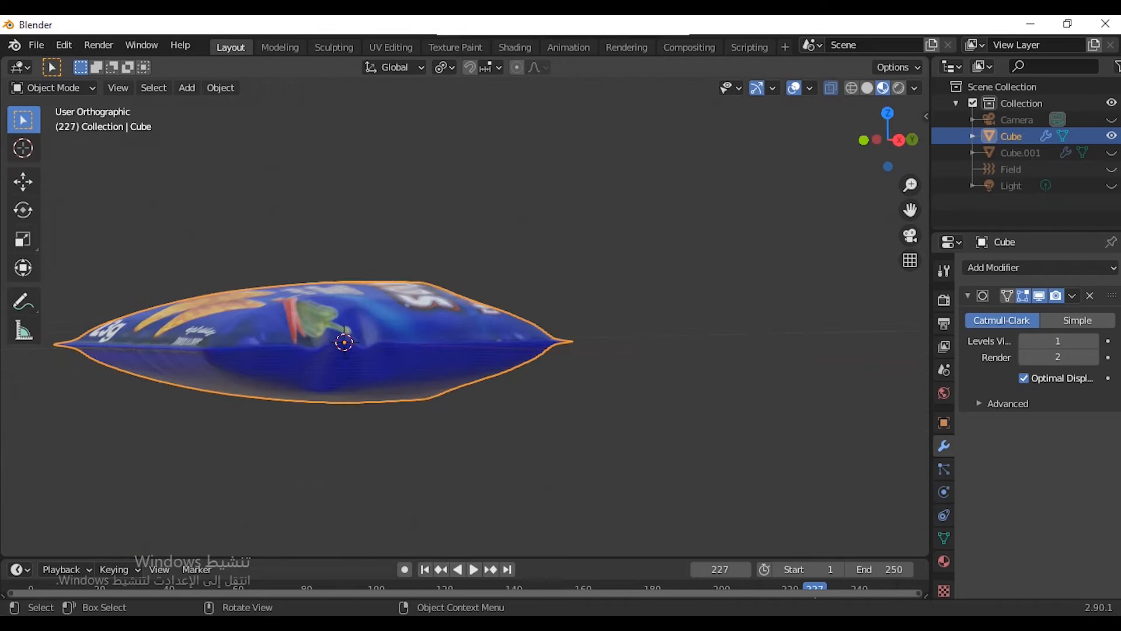
key("KP_Decimal")
scroll(464, 316, "up", 5)
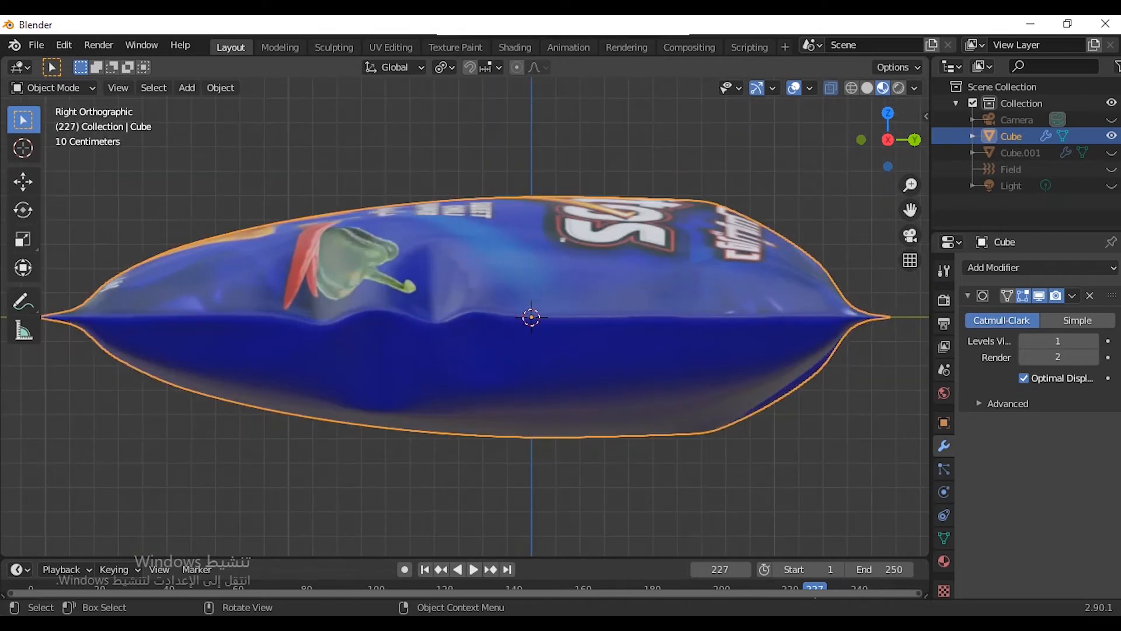
left_click_drag(909, 209, 1120, 202)
scroll(464, 316, "up", 3)
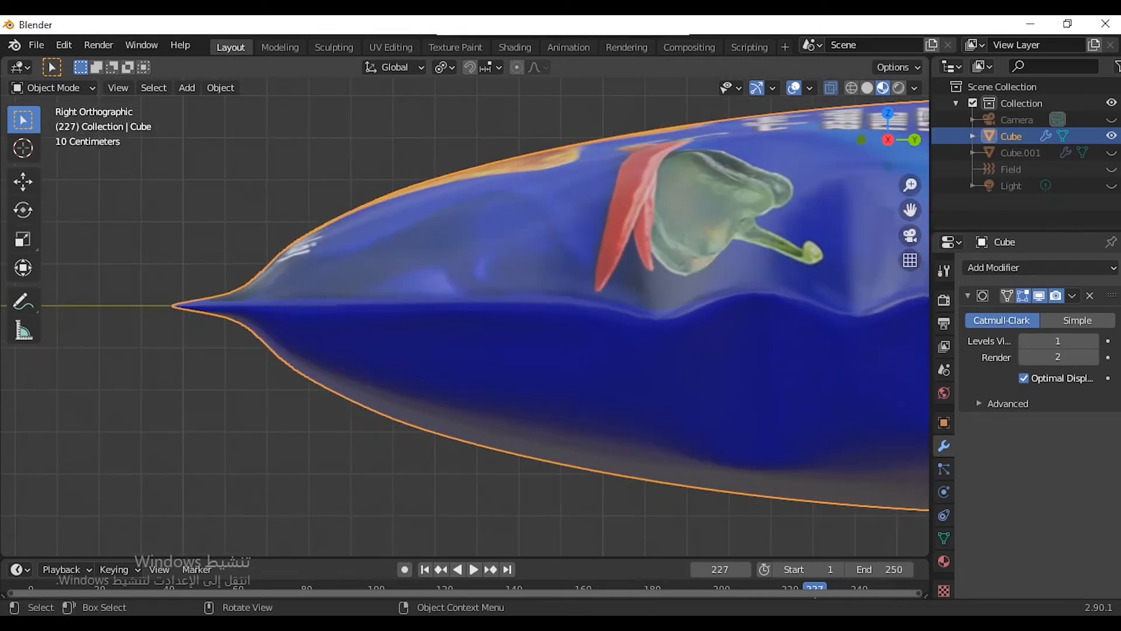
key("Tab")
left_click_drag(138, 236, 275, 376)
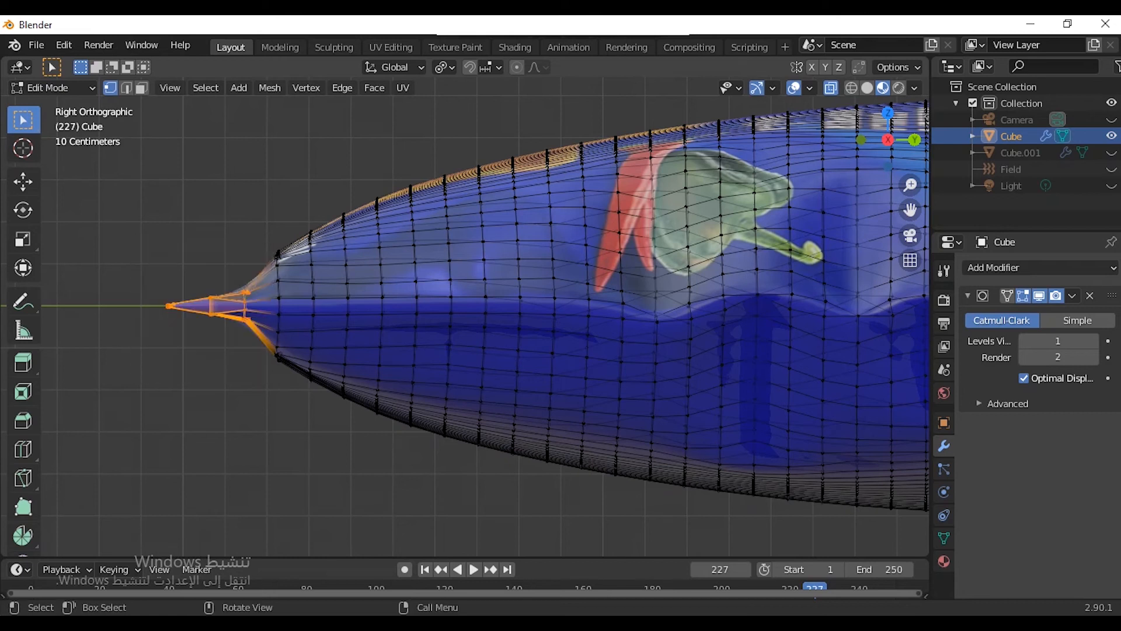
key("s")
key("z")
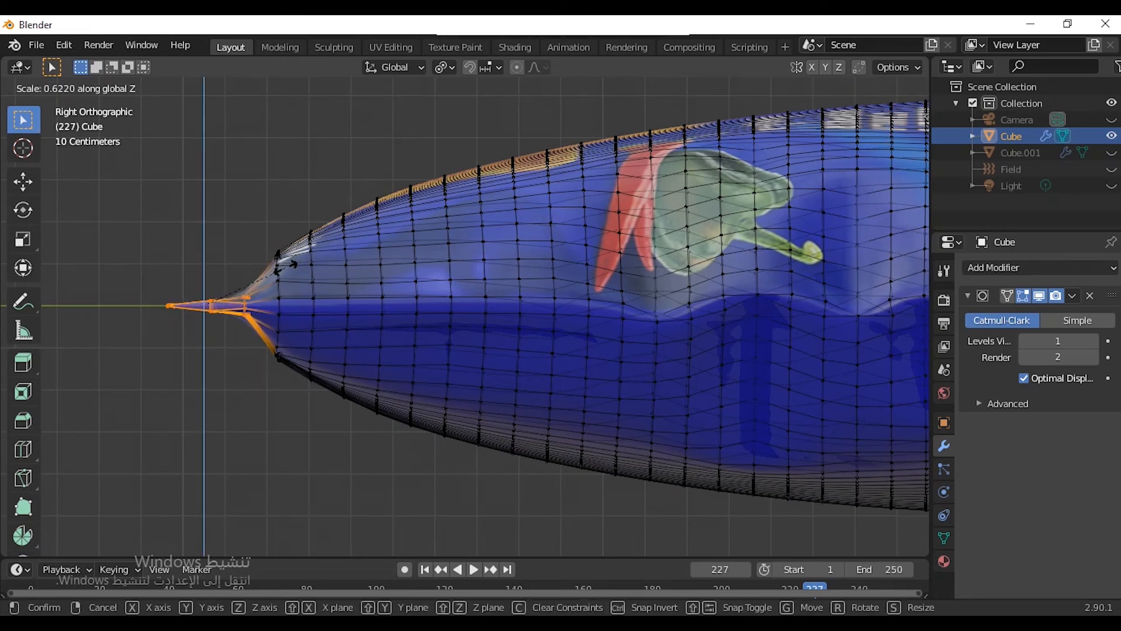
left_click(292, 264)
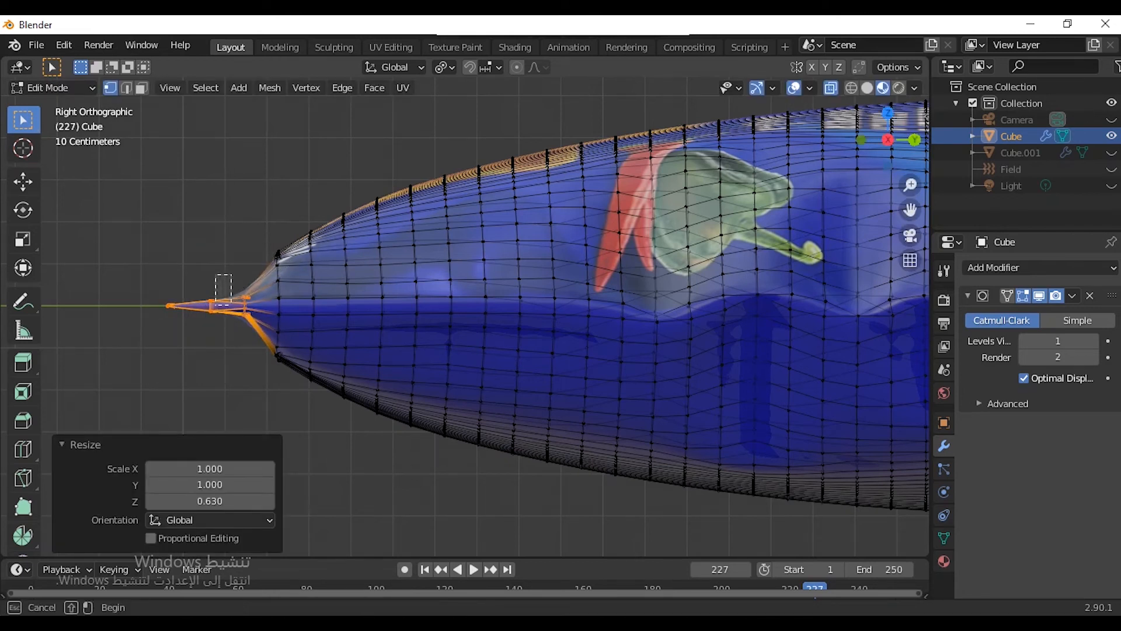
left_click(222, 289)
Step: Return to Object Mode, deselect the bag, and examine its printed front and both flattened seals from several angles
key("Tab")
scroll(222, 289, "down", 5)
middle_click_drag(408, 263, 561, 312)
scroll(560, 312, "down", 5)
middle_click_drag(455, 292, 292, 379)
left_click_drag(888, 139, 847, 75)
scroll(485, 263, "up", 4)
left_click_drag(910, 209, 887, 289)
scroll(887, 289, "up", 1)
scroll(888, 289, "down", 2)
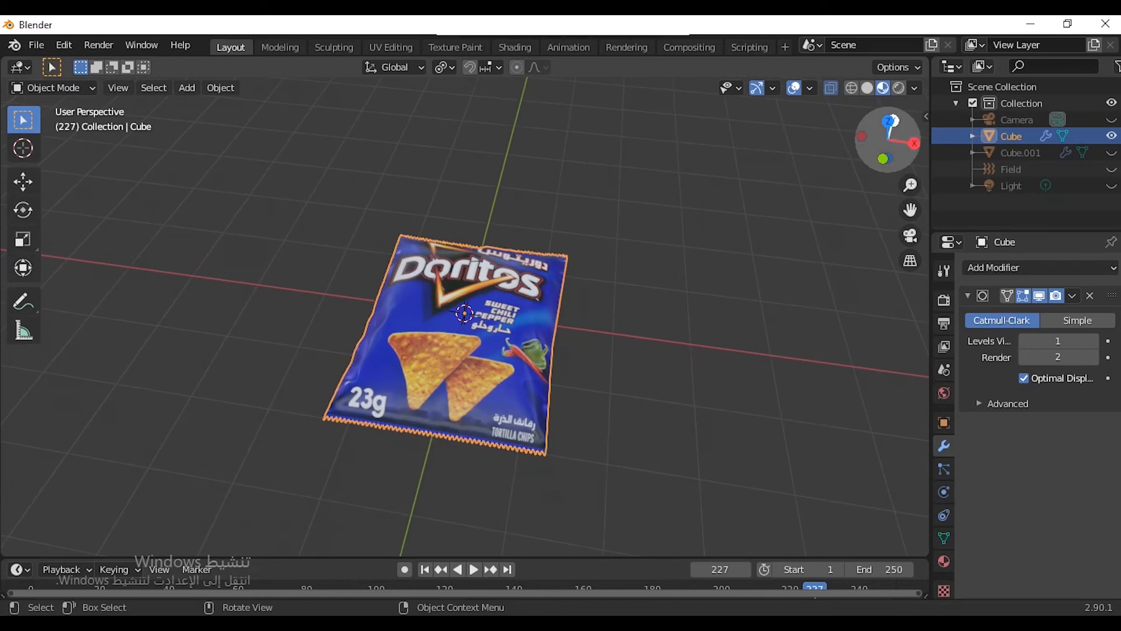
left_click(901, 174)
left_click_drag(891, 146, 695, 32)
scroll(465, 316, "down", 2)
left_click_drag(890, 146, 1068, 388)
scroll(465, 316, "up", 4)
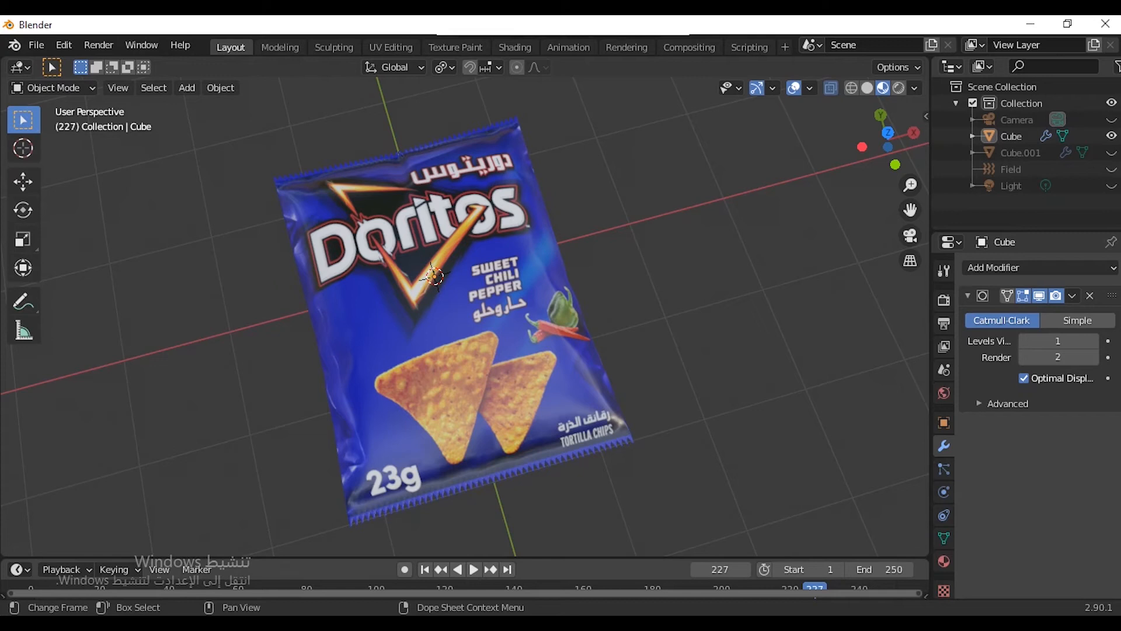
scroll(464, 315, "up", 2)
left_click_drag(888, 140, 724, 46)
Step: Select the bag and, in the right orthographic view, scale it along Z to 0.793 to make it thinner
left_click(642, 397)
key("KP_1")
key("KP_3")
scroll(464, 315, "down", 3)
key("s")
key("z")
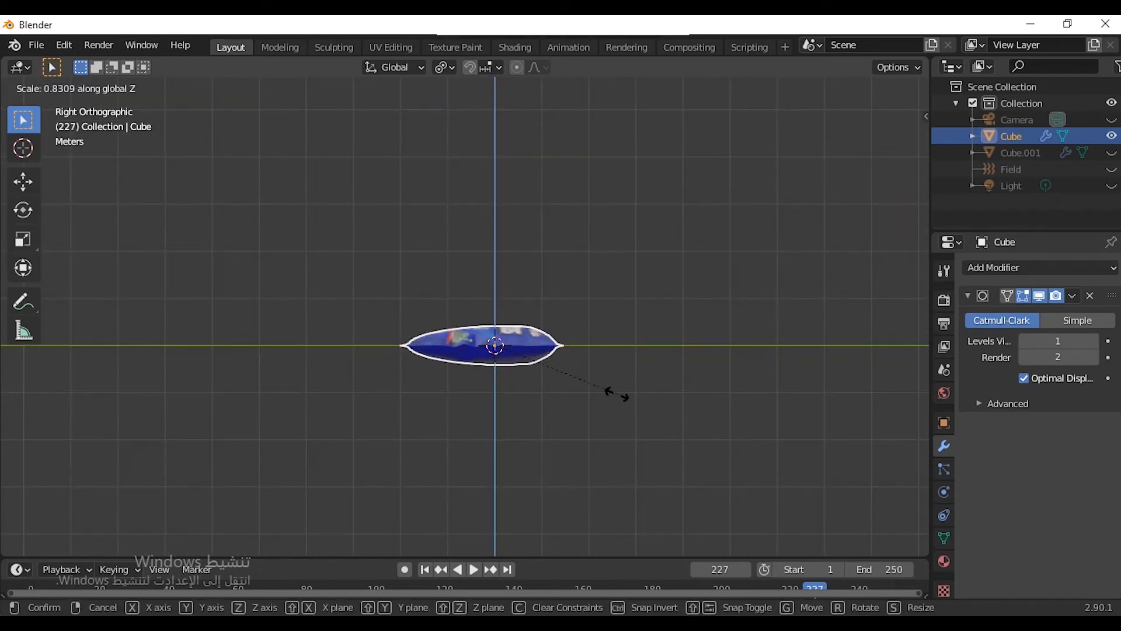
left_click(613, 394)
Step: Try rotating the bag 53.9° about its Z axis, and undo that rotation
key("r")
key("z")
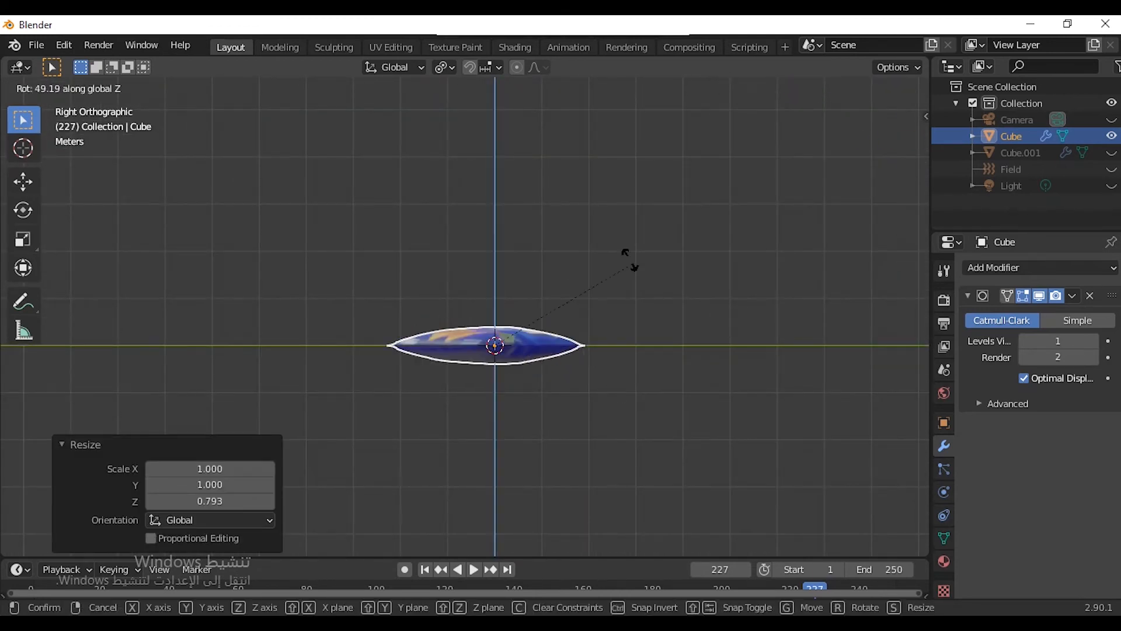
left_click(618, 257)
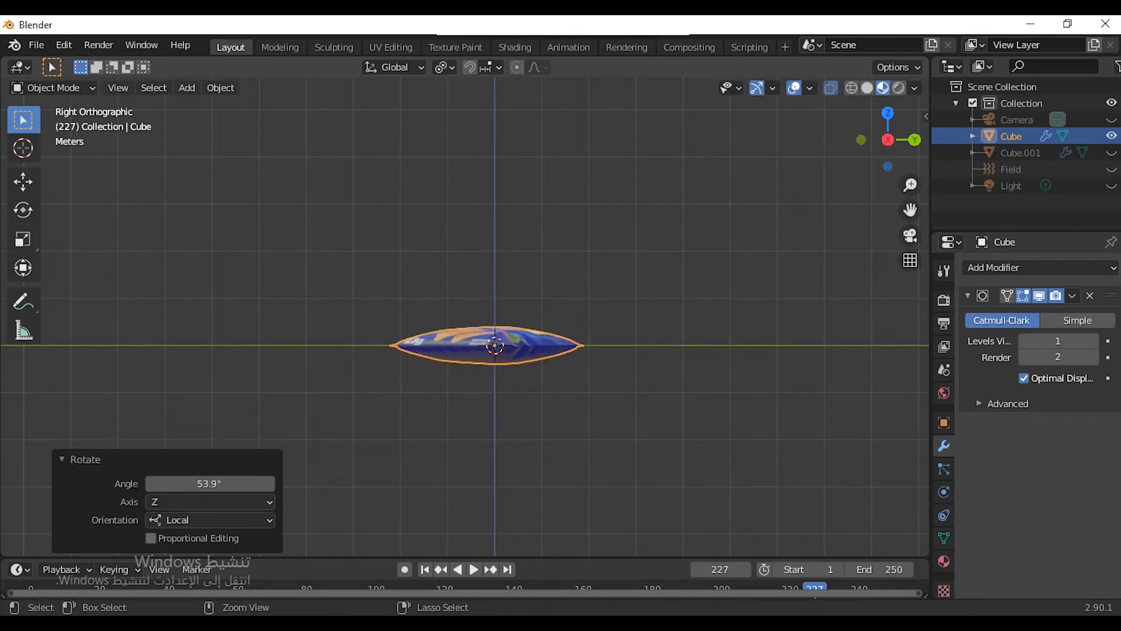
key("ctrl+z")
Step: Rotate the bag -80.7° in the right view and move it about -0.315 m in Y and 1.995 m up in Z
key("r")
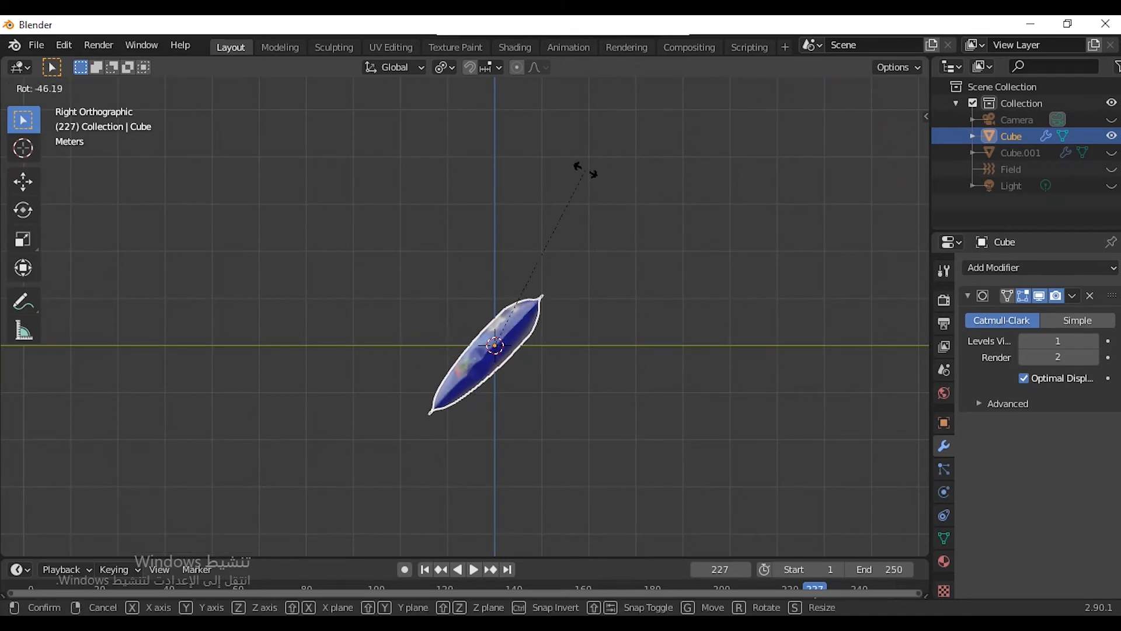
left_click(482, 244)
key("g")
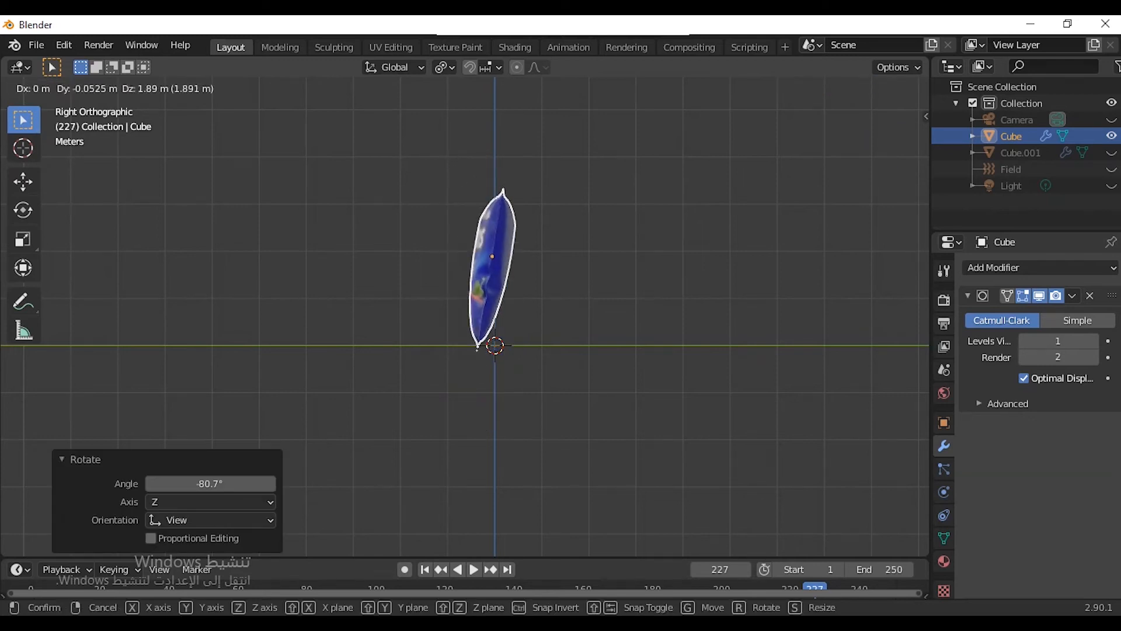
left_click(480, 251)
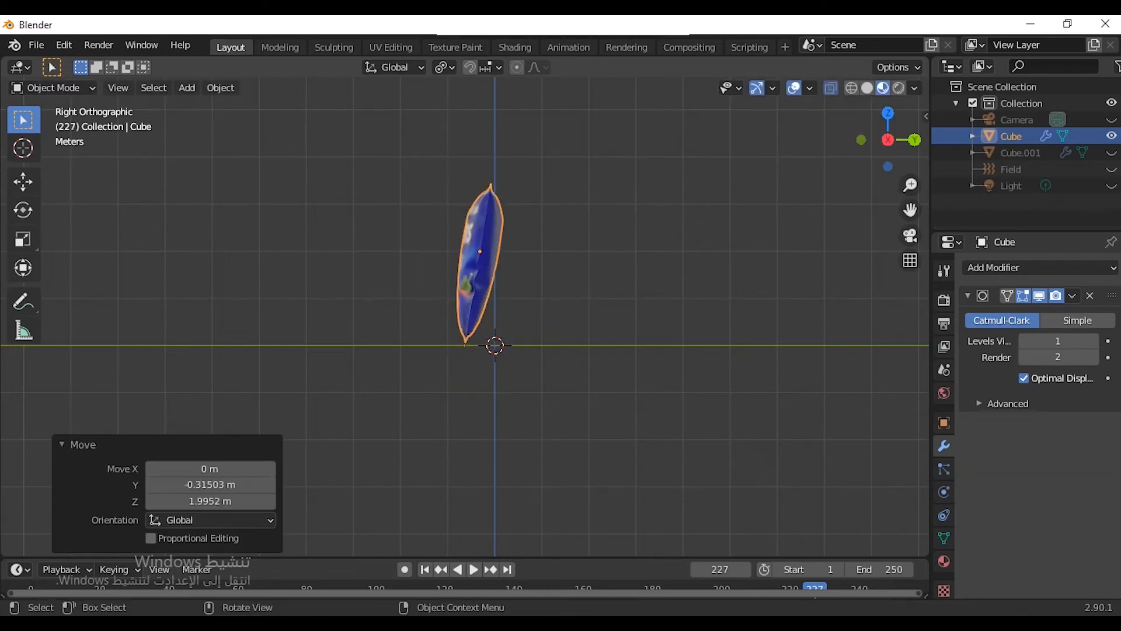
mouse_move(887, 139)
left_mouse_down()
mouse_move(981, 190)
mouse_move(992, 157)
mouse_move(888, 140)
left_mouse_up()
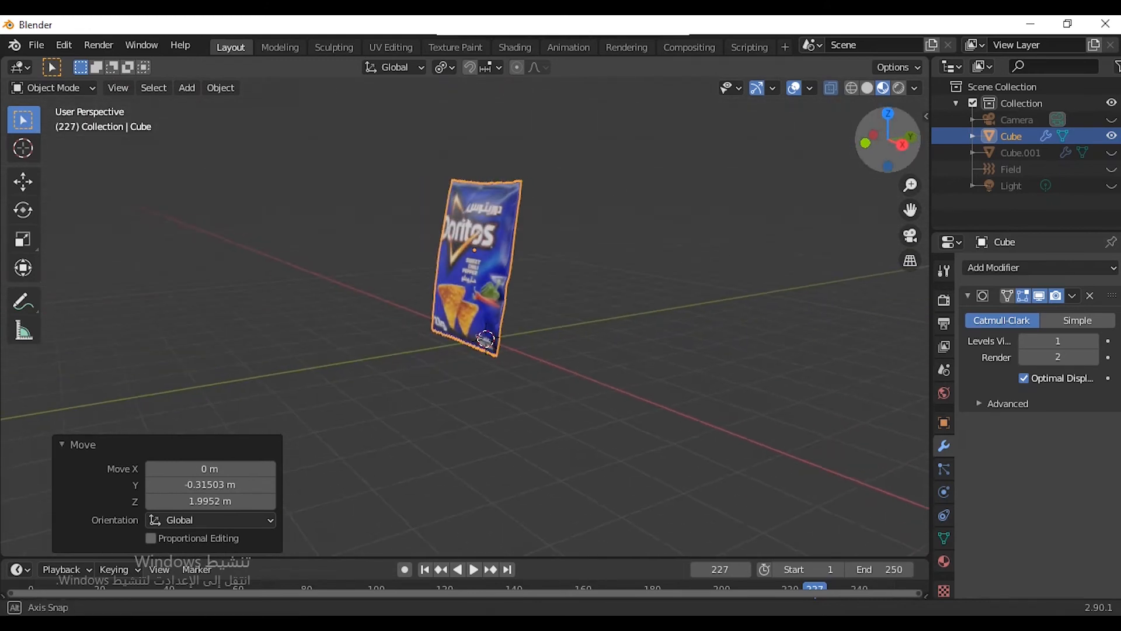
Step: Add a plane at the 3D cursor below the bag, and show the camera and light again
key("shift+a")
mouse_move(526, 76)
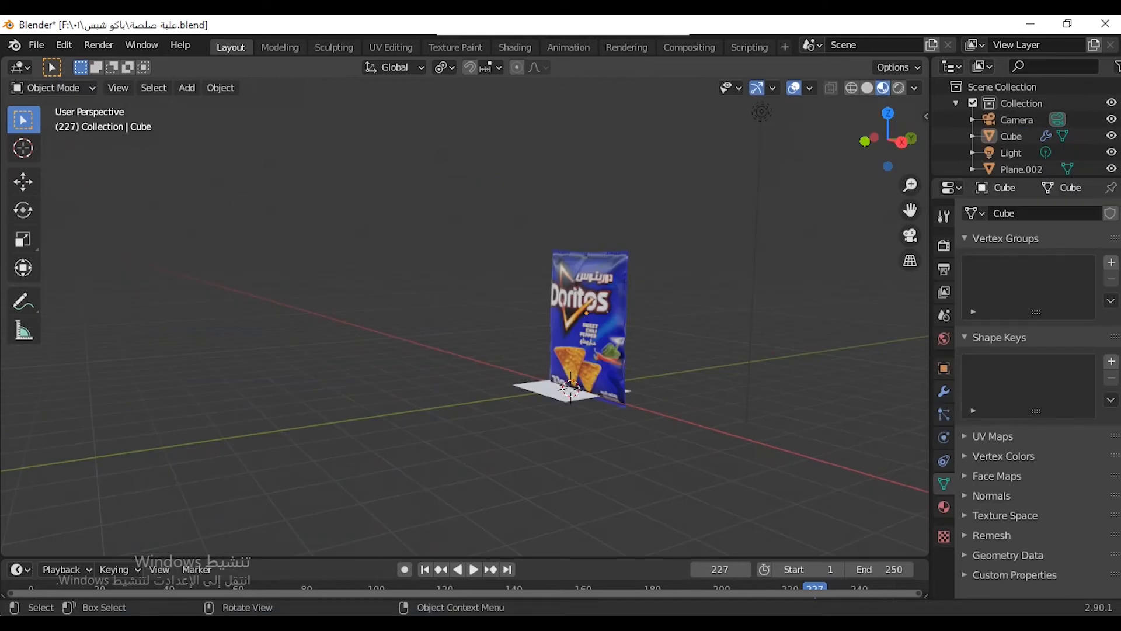
left_click_drag(888, 140, 885, 148)
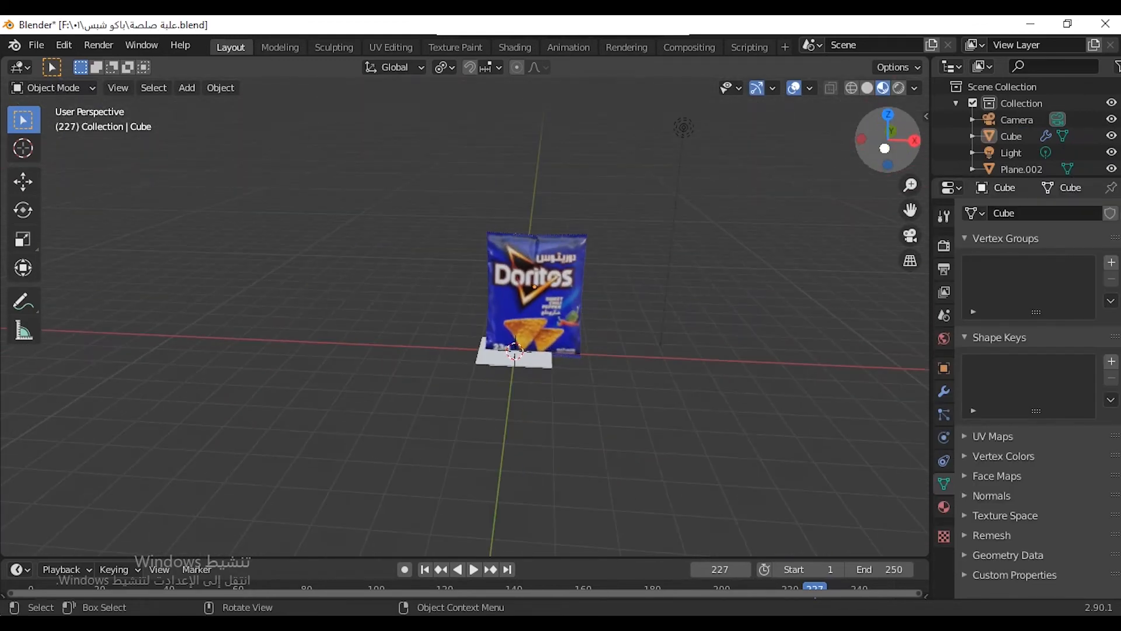
scroll(464, 317, "up", 3)
Step: Move the bag in the front view about -0.44 m in X and 0.16 m up in Z, centring it over the origin
left_click(586, 270)
key("KP_1")
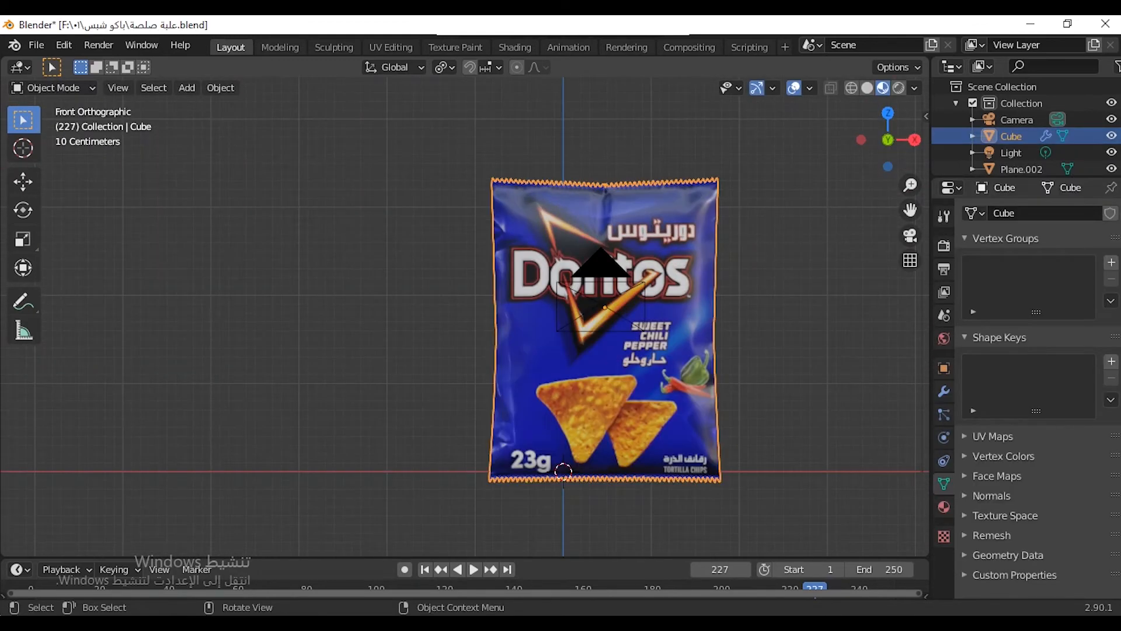
key("g")
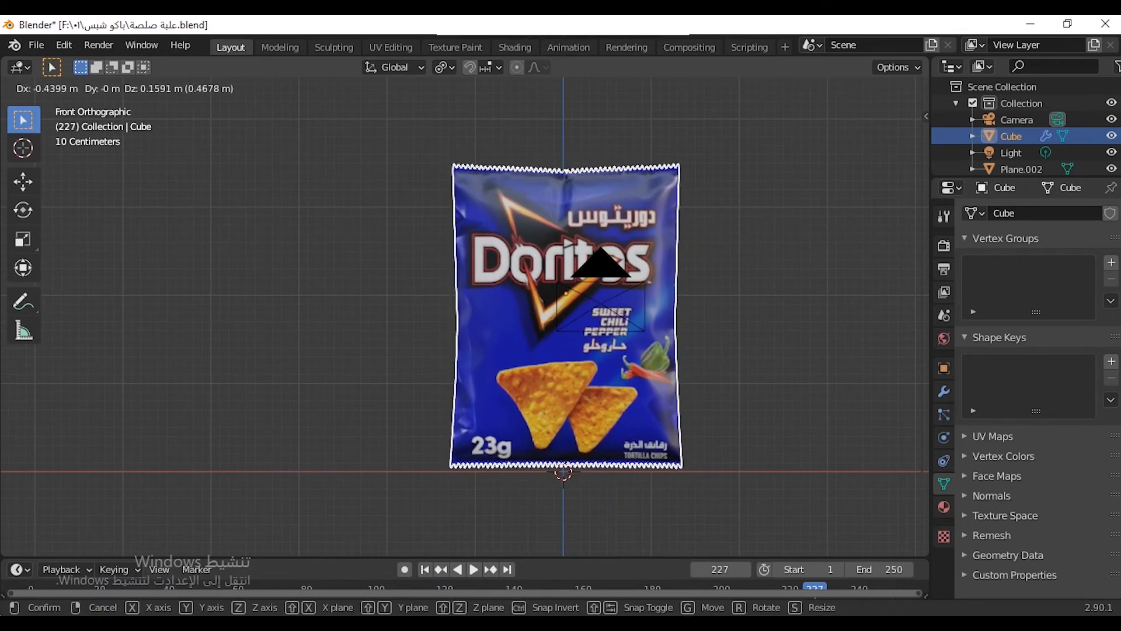
left_click(548, 256)
left_click_drag(887, 140, 799, 146)
scroll(464, 317, "up", 5)
scroll(464, 317, "down", 8)
left_click_drag(887, 140, 1042, 124)
scroll(464, 317, "up", 4)
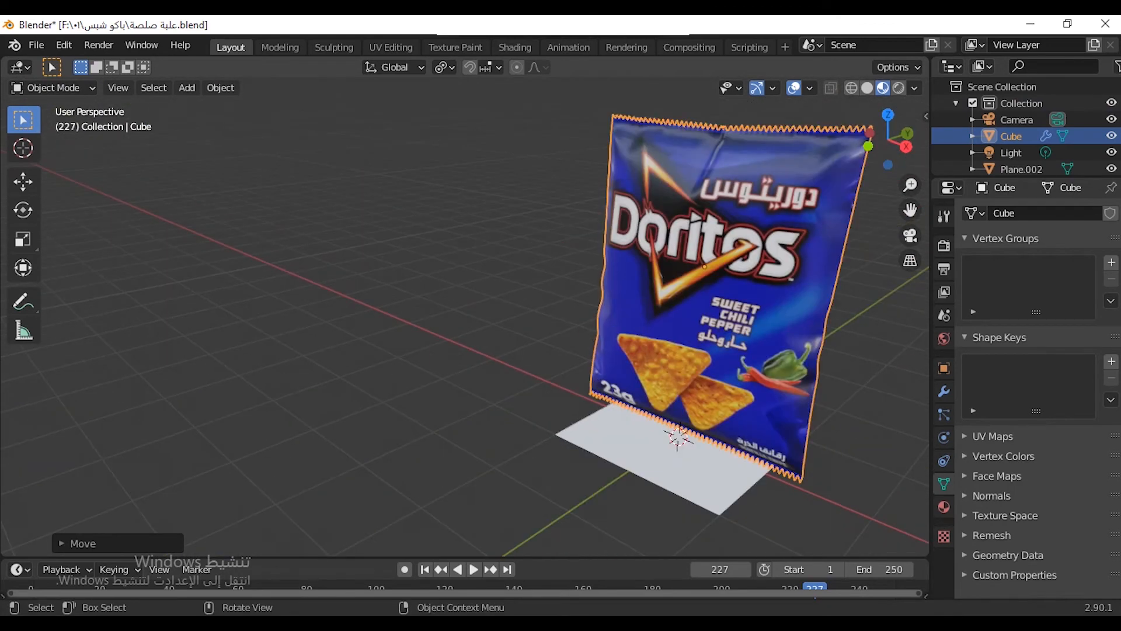
left_click_drag(910, 210, 711, 376)
scroll(464, 317, "up", 4)
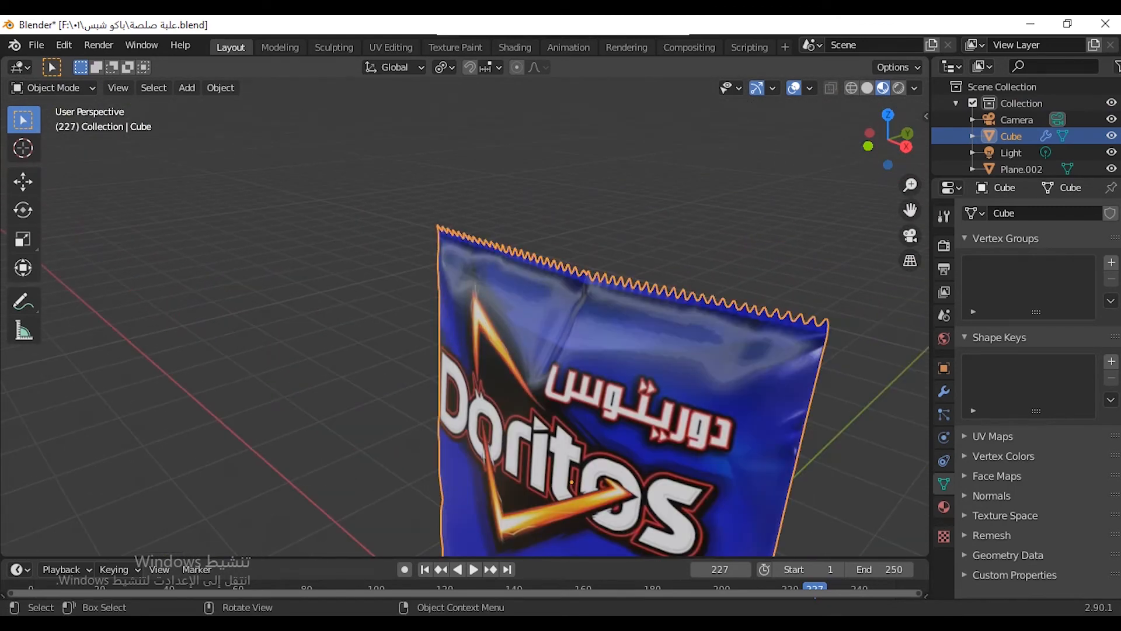
Step: In Edit Mode, reduce the selection to only the outermost tips of the top seal's serrations in the front view
key("KP_1")
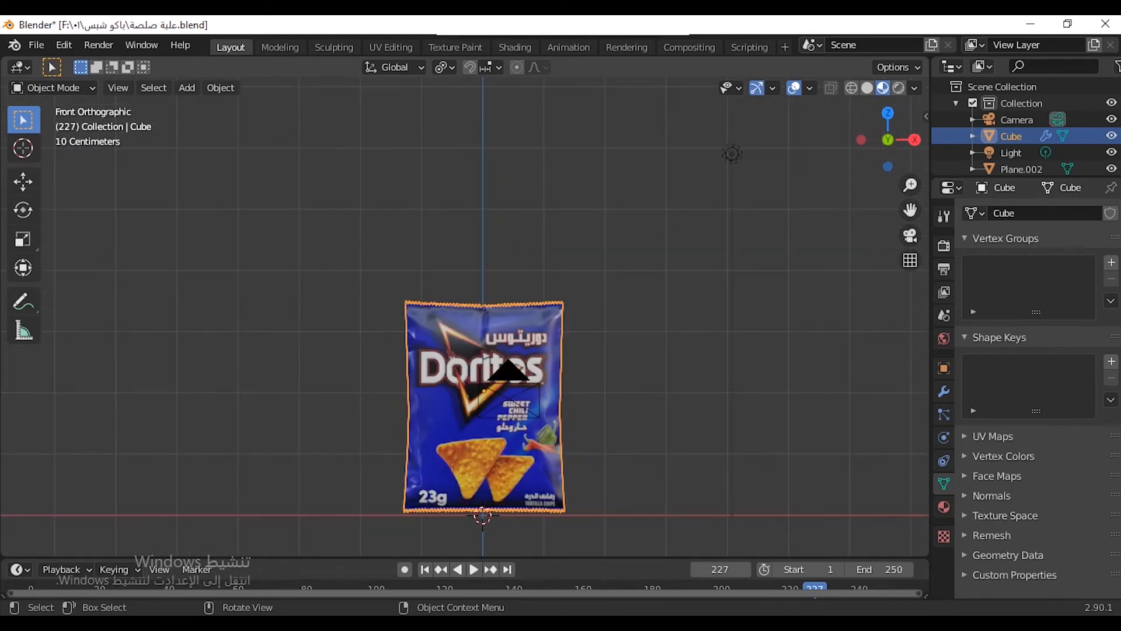
key("Tab")
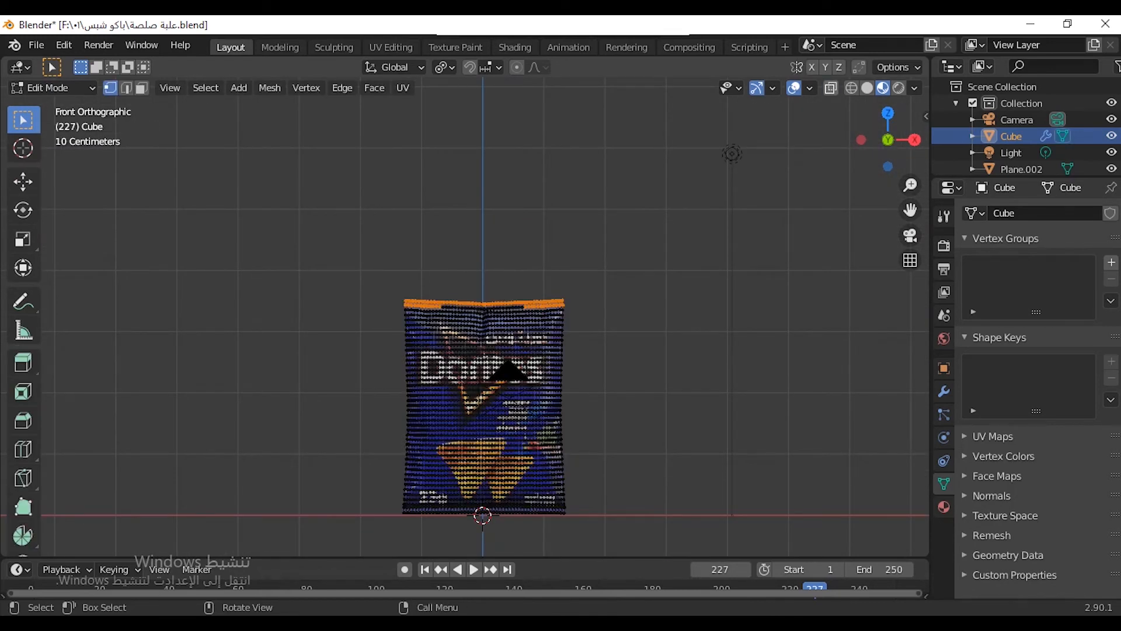
scroll(467, 315, "up", 4)
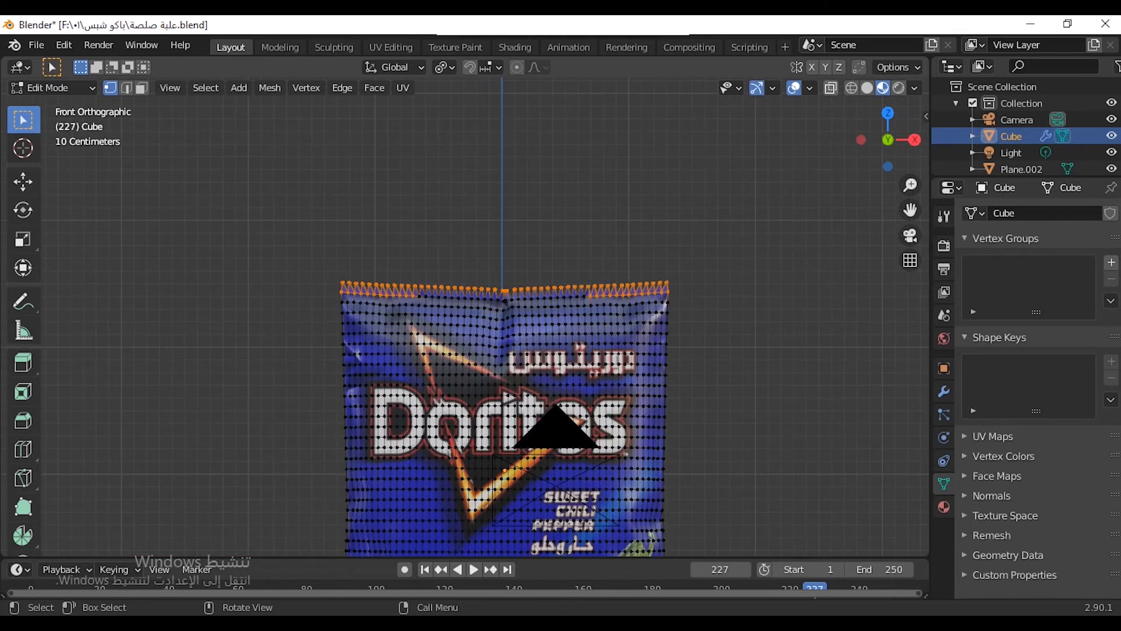
left_click_drag(737, 213, 264, 292)
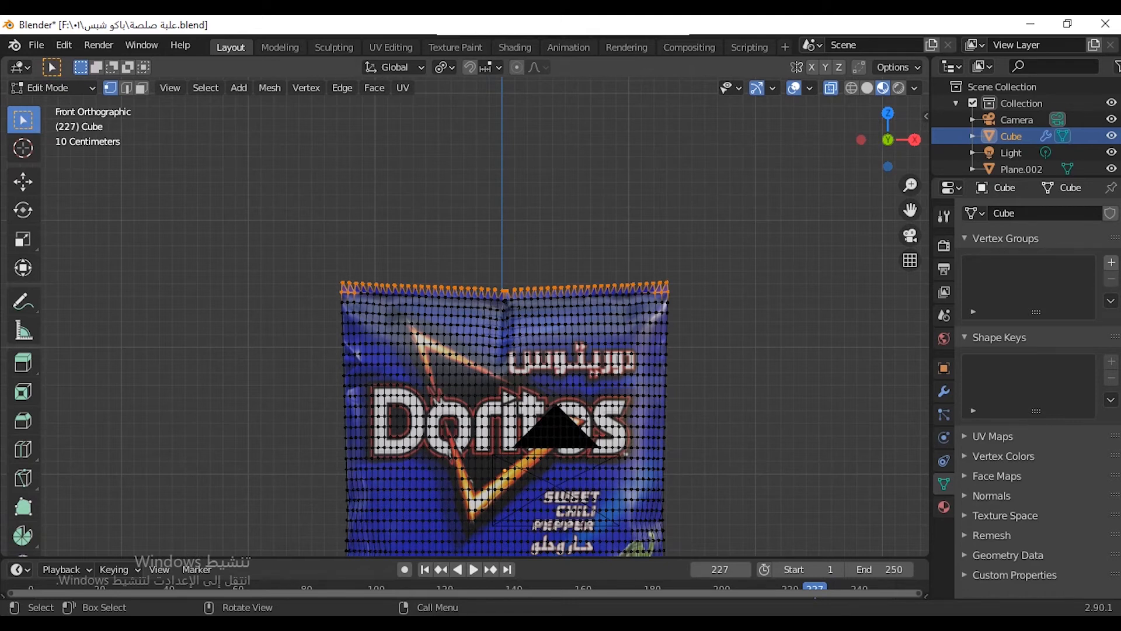
scroll(467, 315, "up", 3)
scroll(467, 315, "down", 1)
left_click_drag(811, 276, 632, 387)
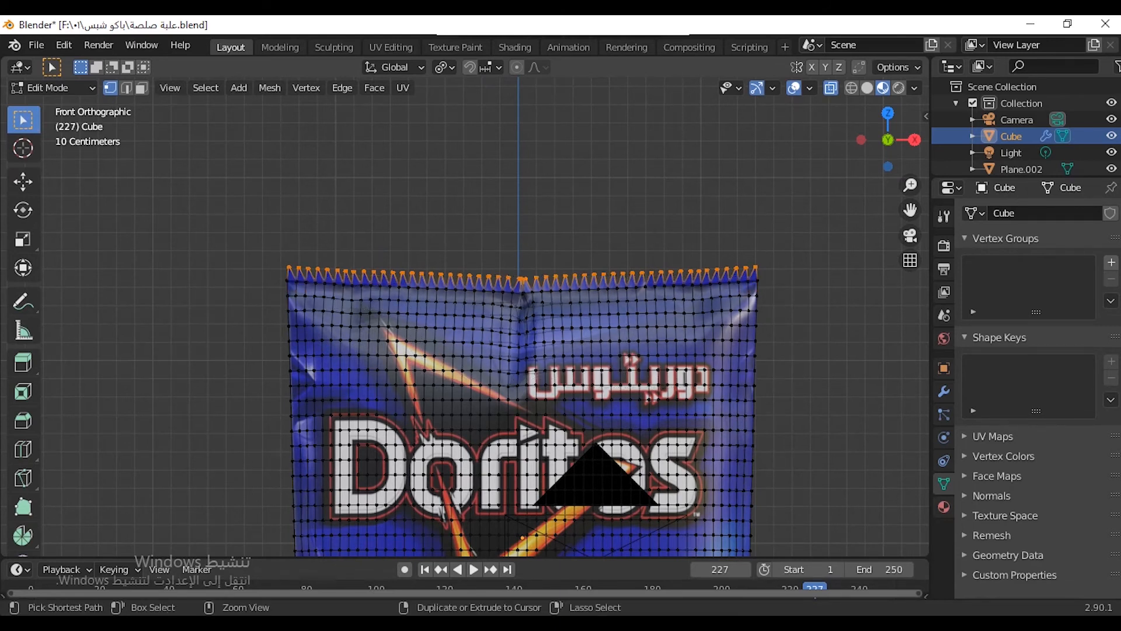
scroll(466, 320, "down", 2)
left_click_drag(910, 209, 845, 192)
scroll(466, 320, "up", 5)
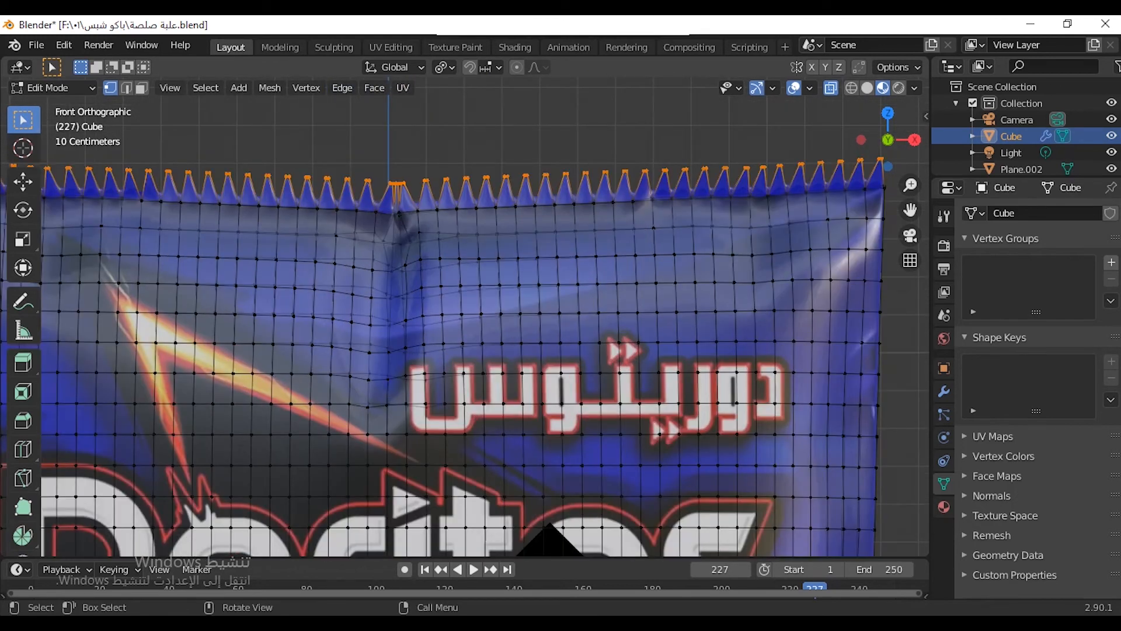
Step: Move the selected top serration tips about 0.046 m down along Z to shorten the teeth, and return to Object Mode
key("g")
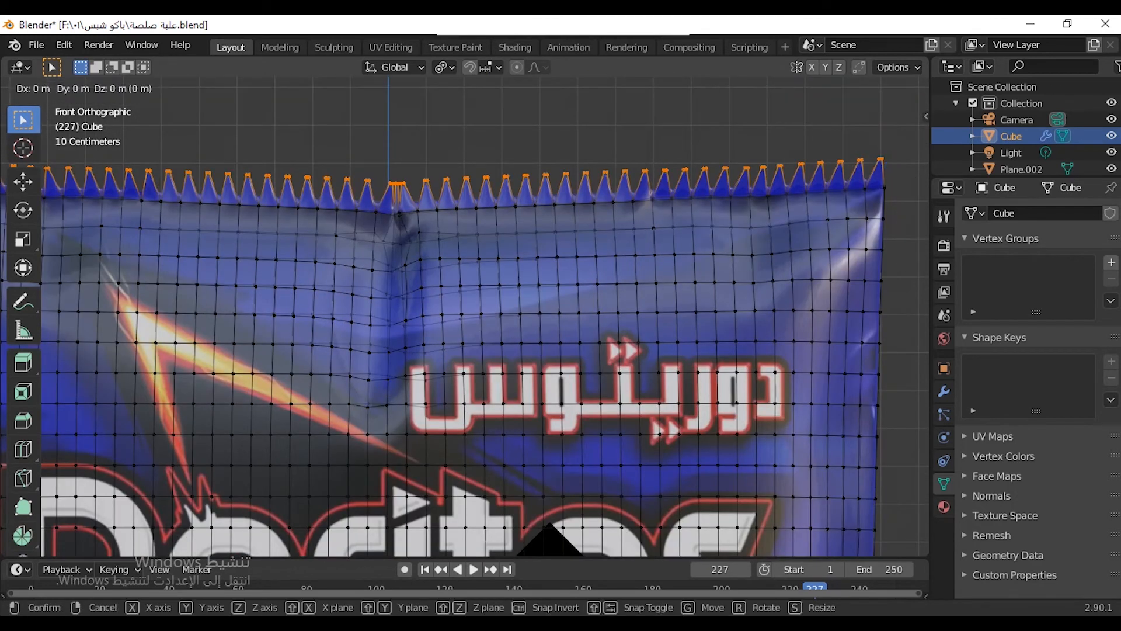
key("z")
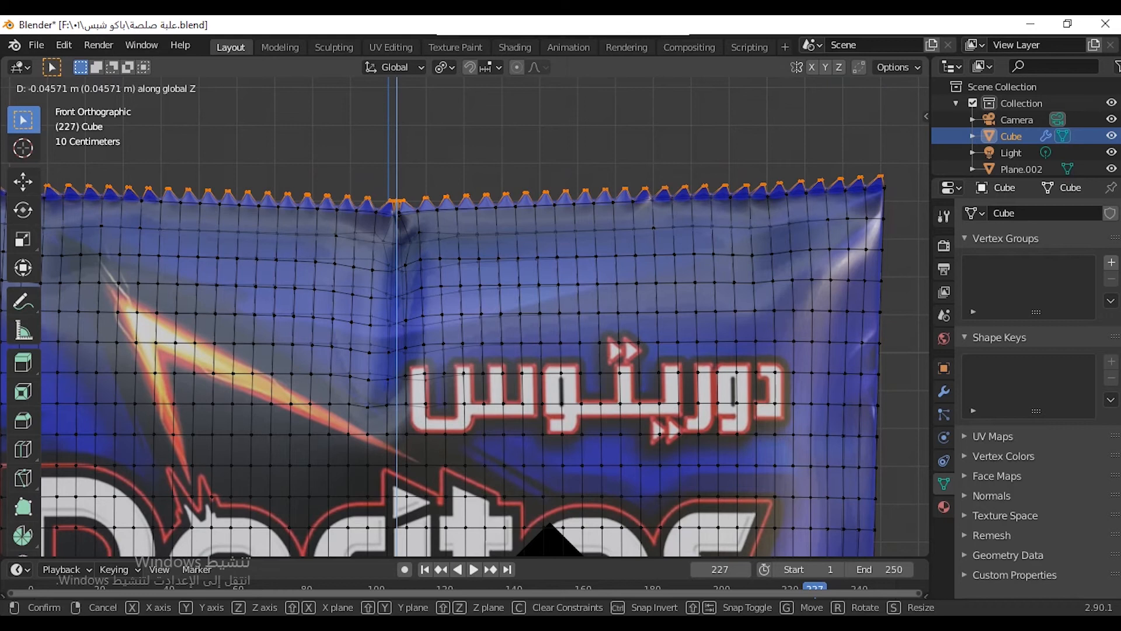
key("Return")
key("Tab")
scroll(513, 502, "down", 5)
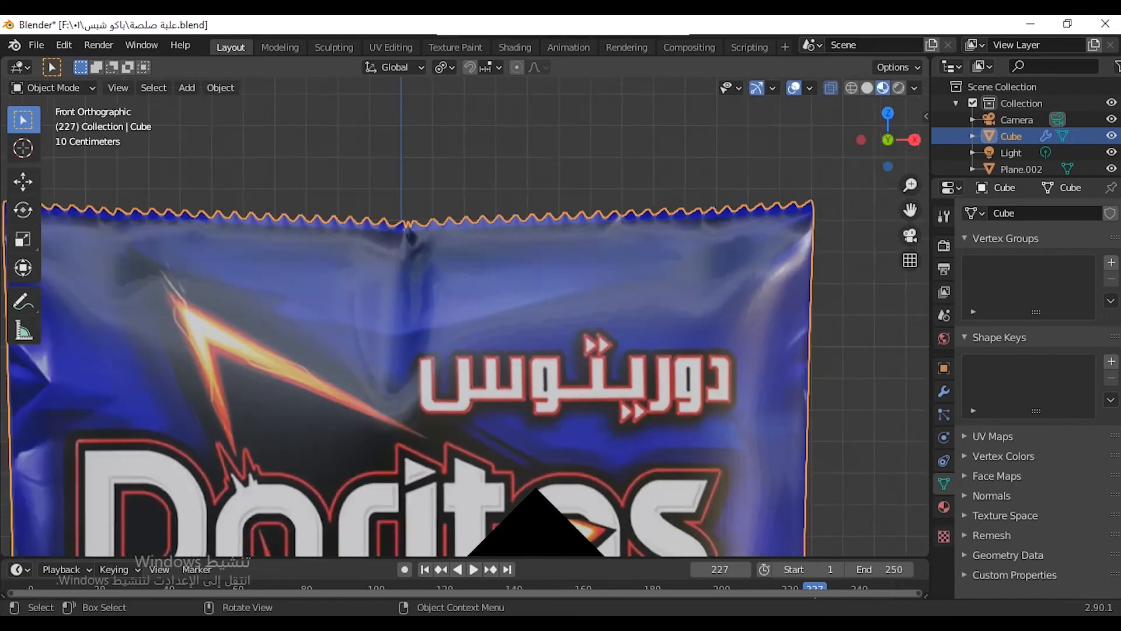
Step: Select the tips of the bottom seal's serrations, move them up along Z to shorten the teeth, and return to Object Mode
left_click_drag(909, 209, 925, 12)
scroll(464, 316, "up", 4)
key("Tab")
scroll(464, 316, "down", 2)
left_click_drag(876, 473, 114, 373)
scroll(465, 315, "up", 3)
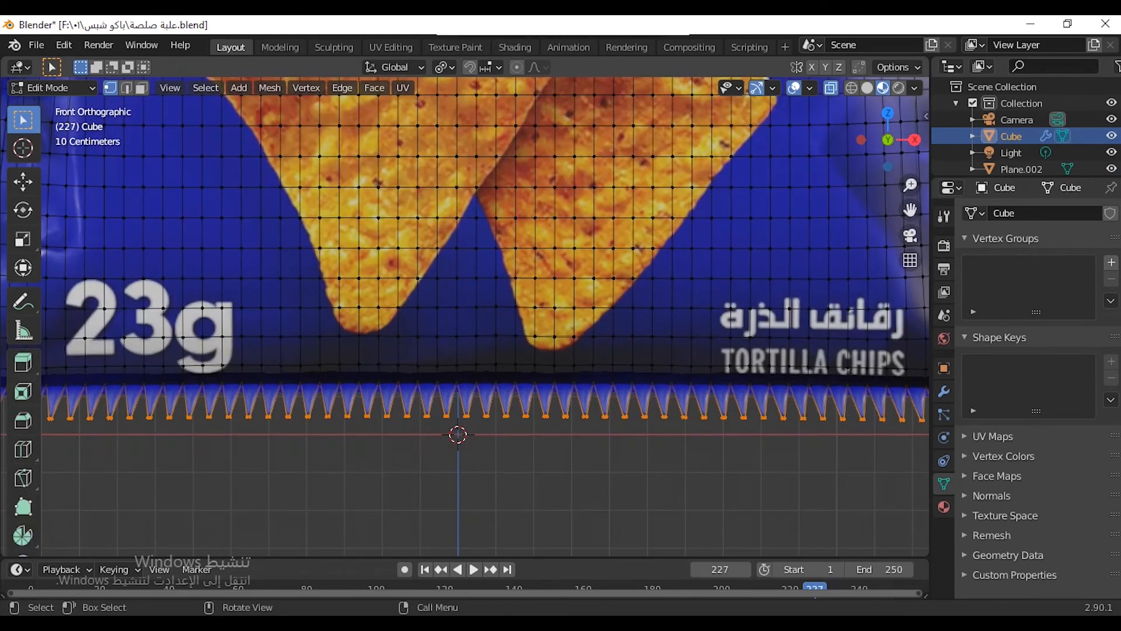
key("g")
key("z")
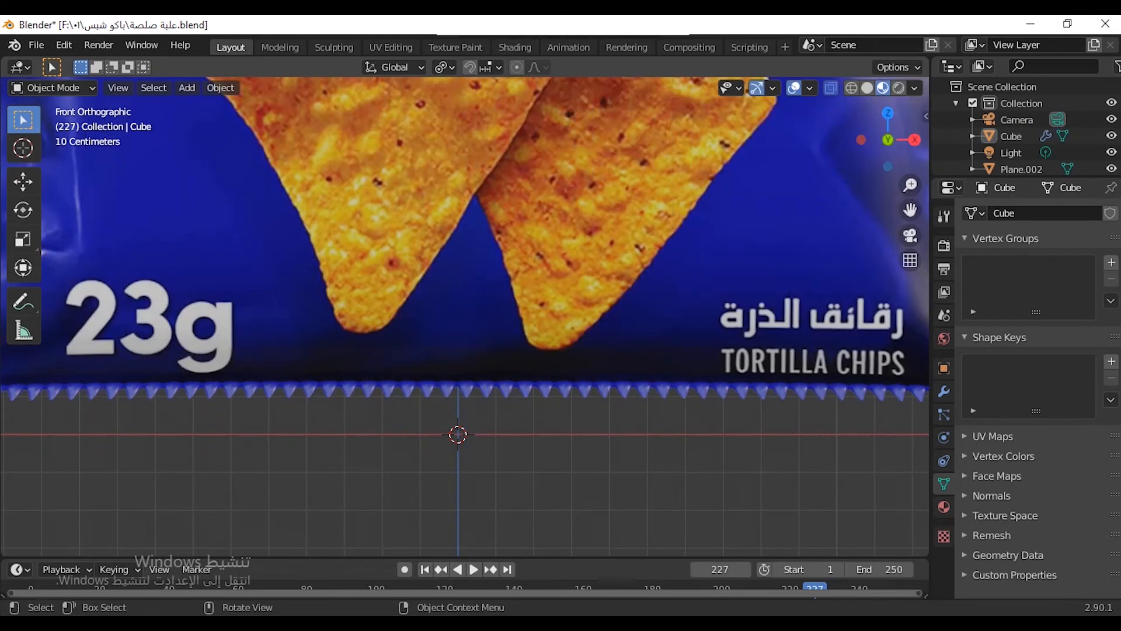
Step: Switch to the camera view, select the bag and rotate it slightly about the global Z axis
scroll(464, 316, "down", 10)
scroll(464, 316, "up", 5)
scroll(464, 316, "down", 3)
left_click_drag(909, 211, 907, 367)
scroll(464, 316, "up", 5)
scroll(464, 315, "down", 7)
key("KP_0")
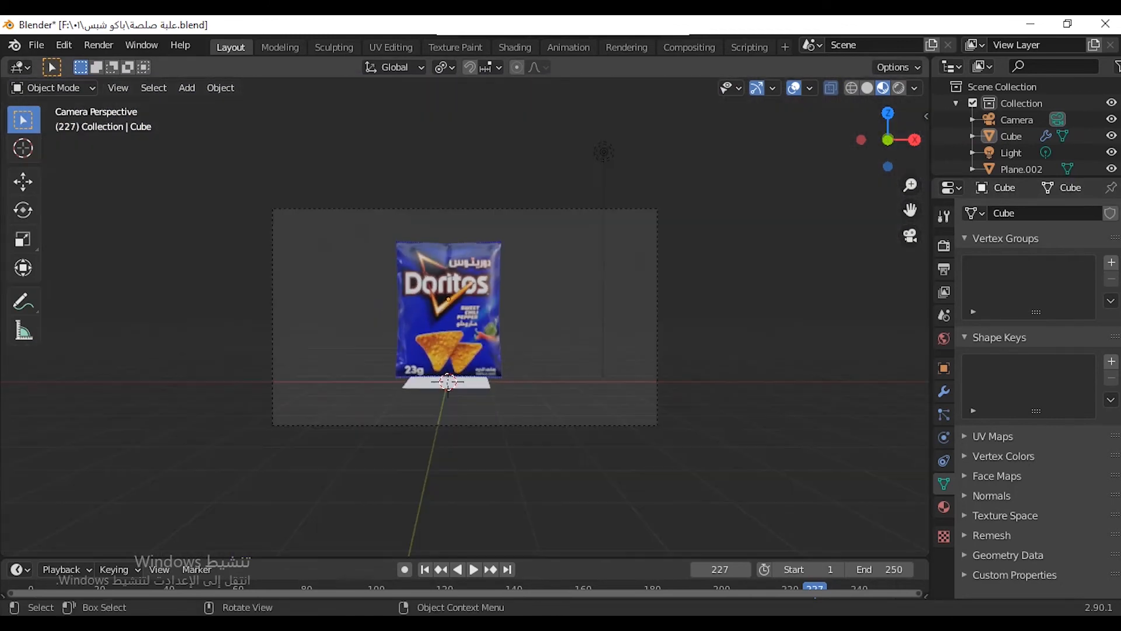
left_click(657, 315)
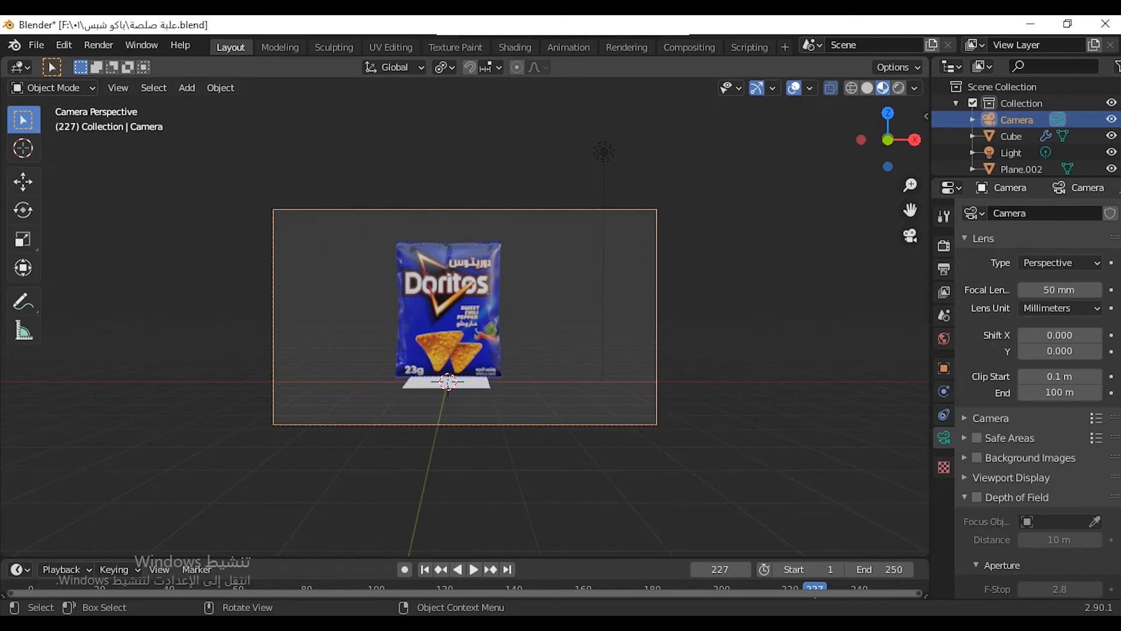
left_click(478, 327)
scroll(479, 327, "up", 5)
key("r")
key("z")
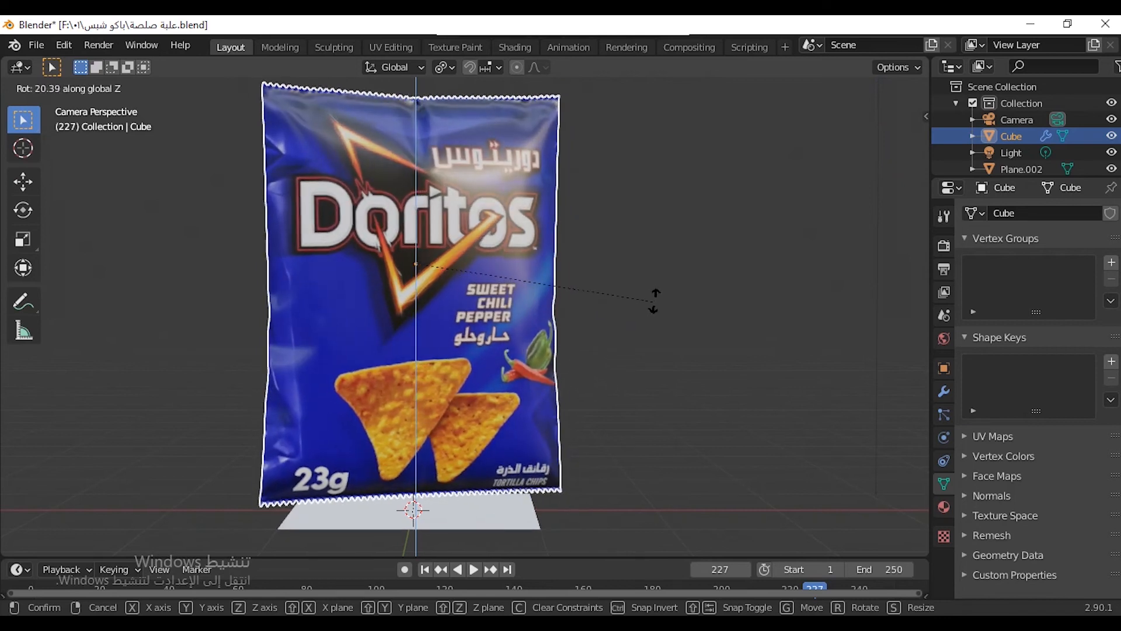
left_click(671, 281)
Step: Scale the plane up around the bag and stretch it along X to about twice its depth
left_click(484, 514)
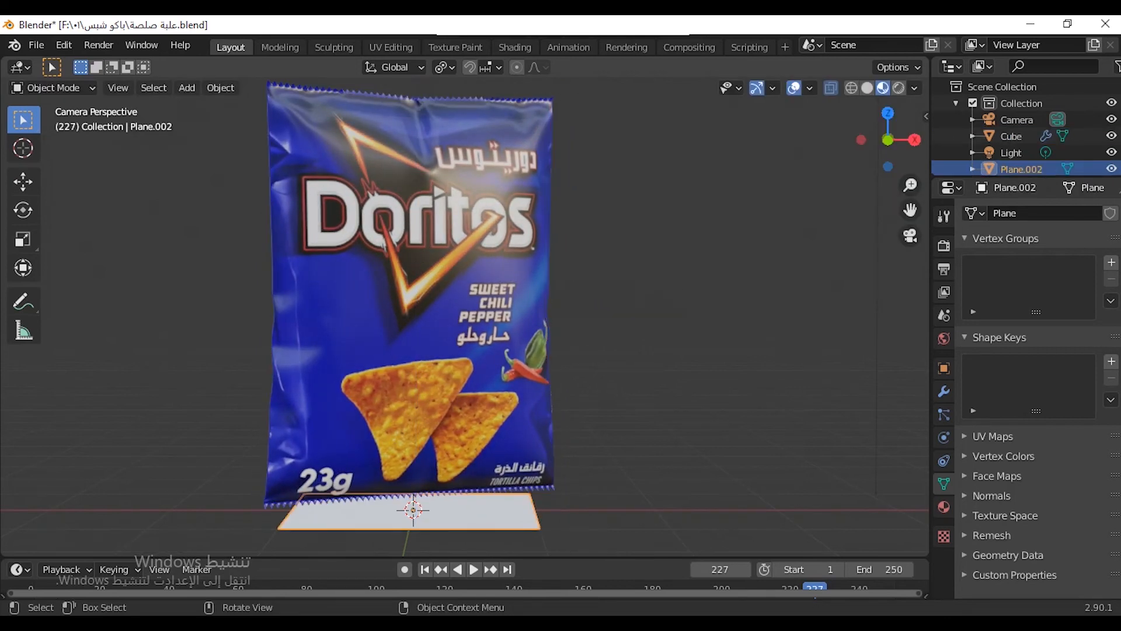
key("s")
key("Return")
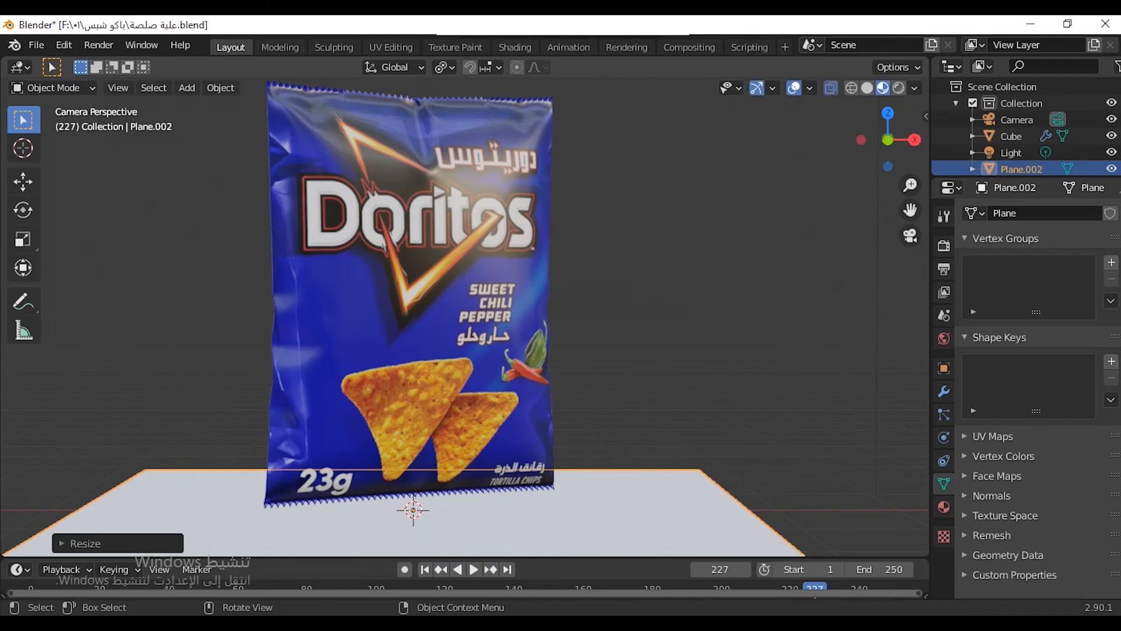
scroll(465, 315, "down", 3)
key("KP_7")
key("s")
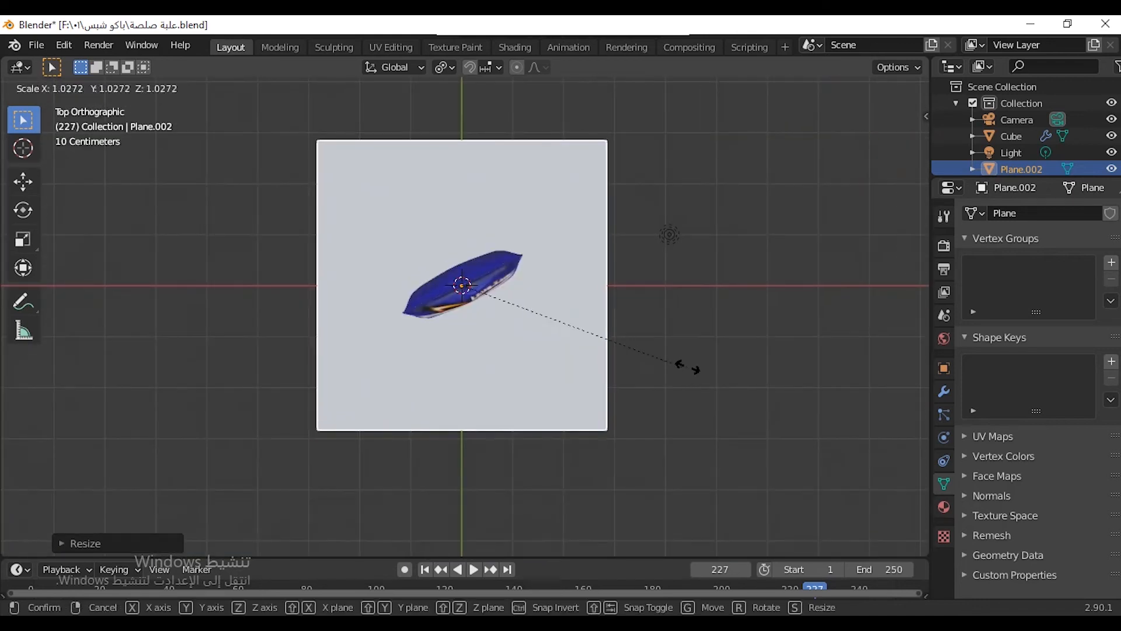
key("x")
key("Return")
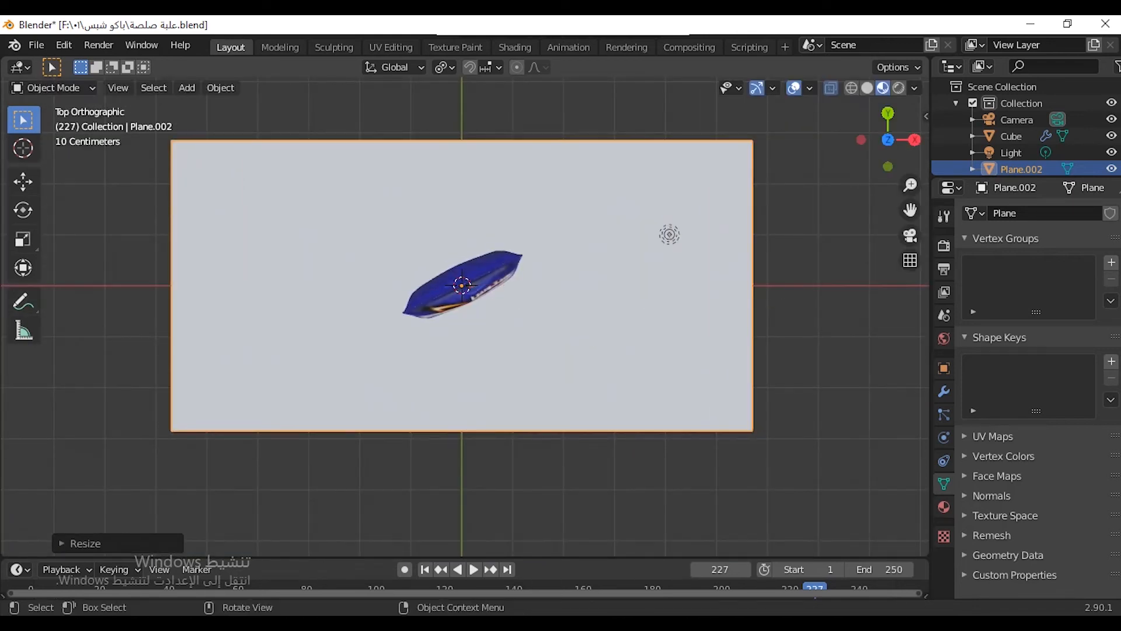
Step: Move the plane about 1.92 m down along Z, out of the camera frame, and check its position beneath the bag
key("KP_0")
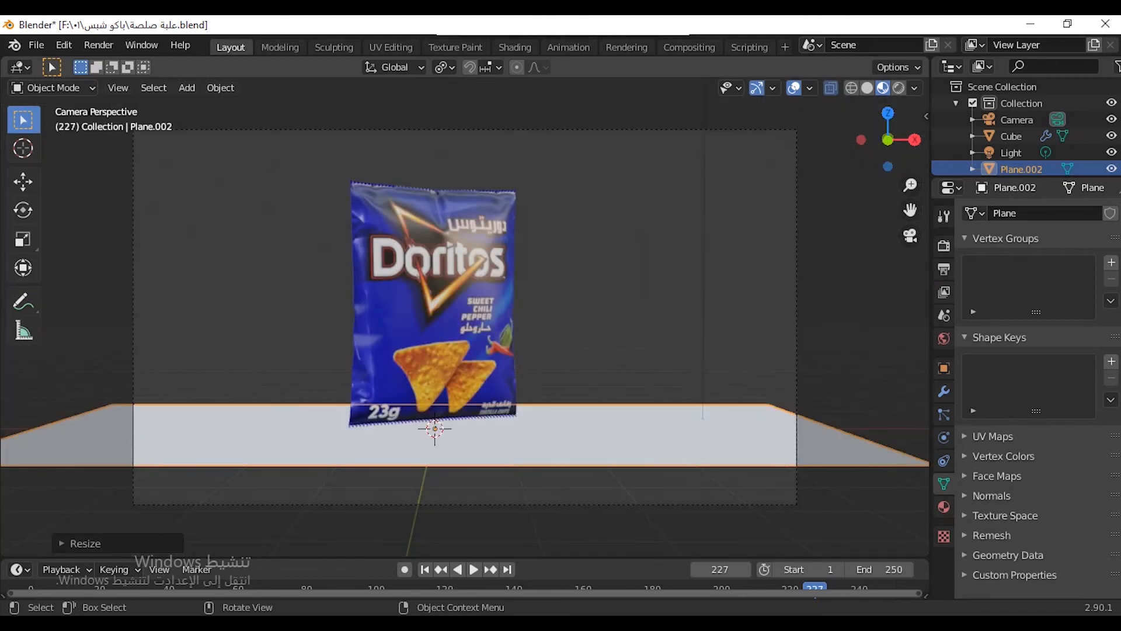
key("g")
key("z")
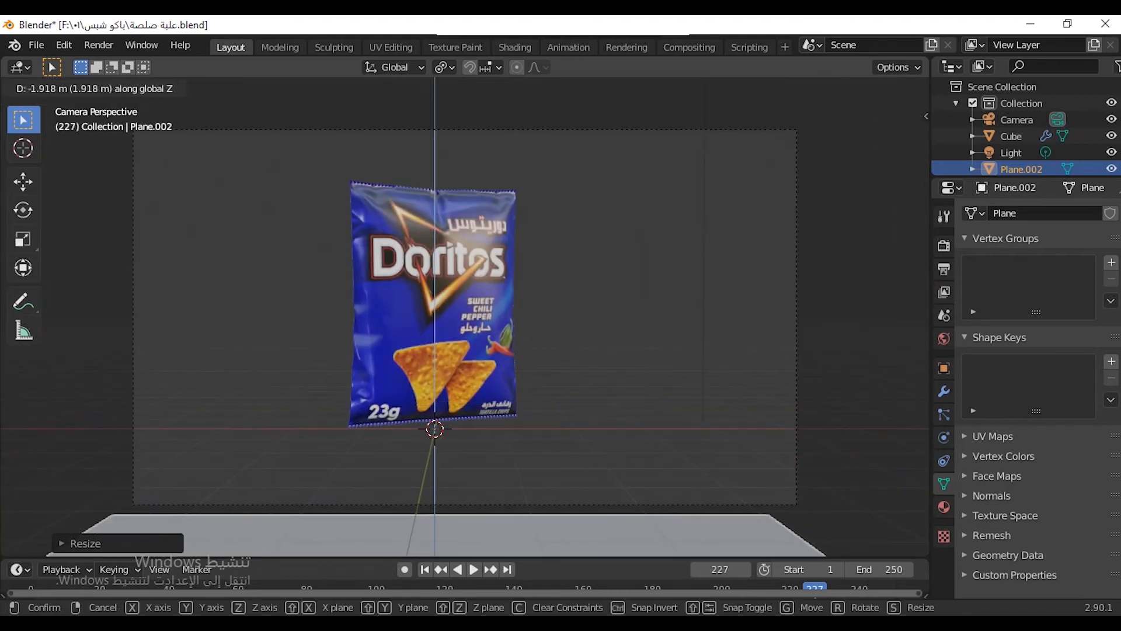
key("Return")
scroll(465, 317, "down", 4)
middle_click_drag(465, 316, 383, 361)
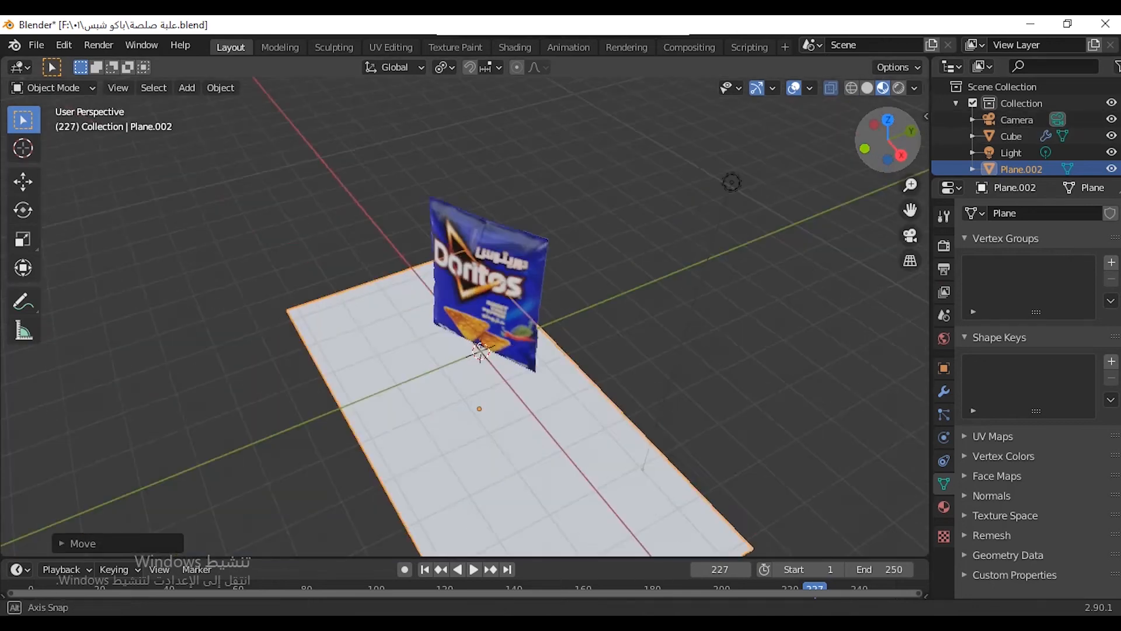
left_click_drag(887, 140, 888, 76)
left_click_drag(909, 210, 903, 112)
scroll(465, 316, "up", 3)
scroll(465, 317, "down", 3)
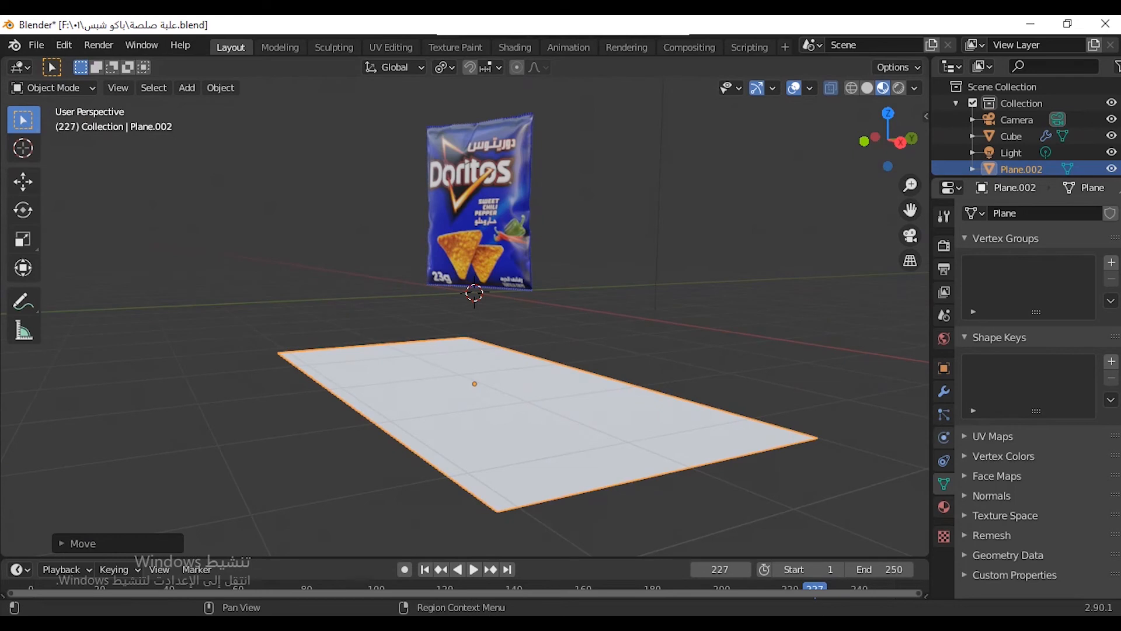
Step: Give the plane a new material with an Emission surface and set its strength to 5
left_click(943, 507)
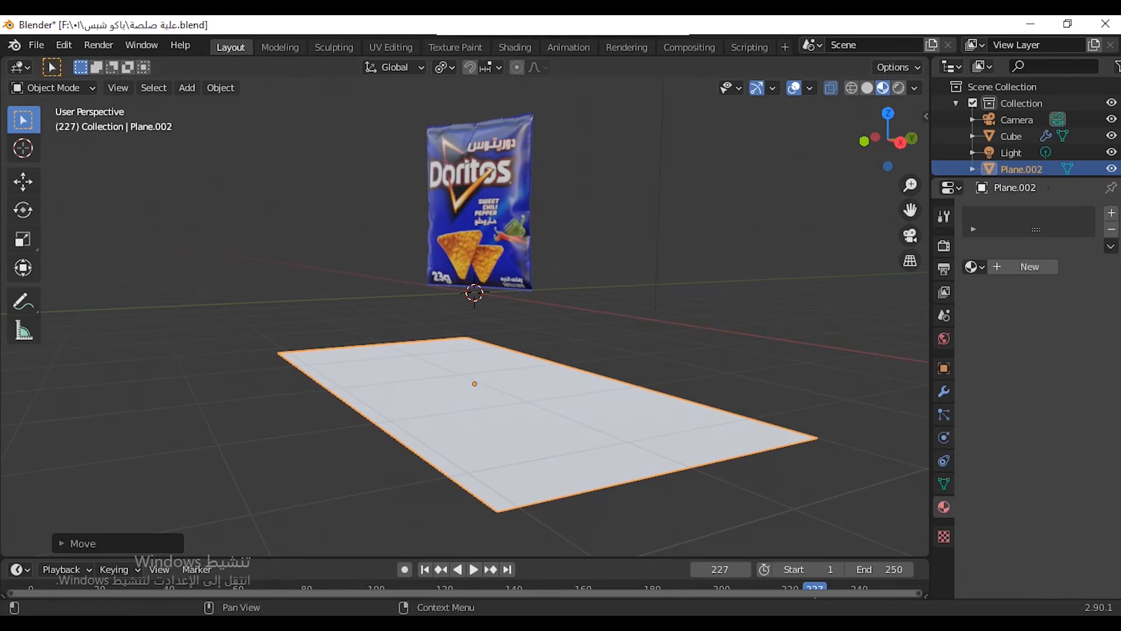
left_click(1028, 266)
left_click(1060, 336)
scroll(938, 187, "up", 5)
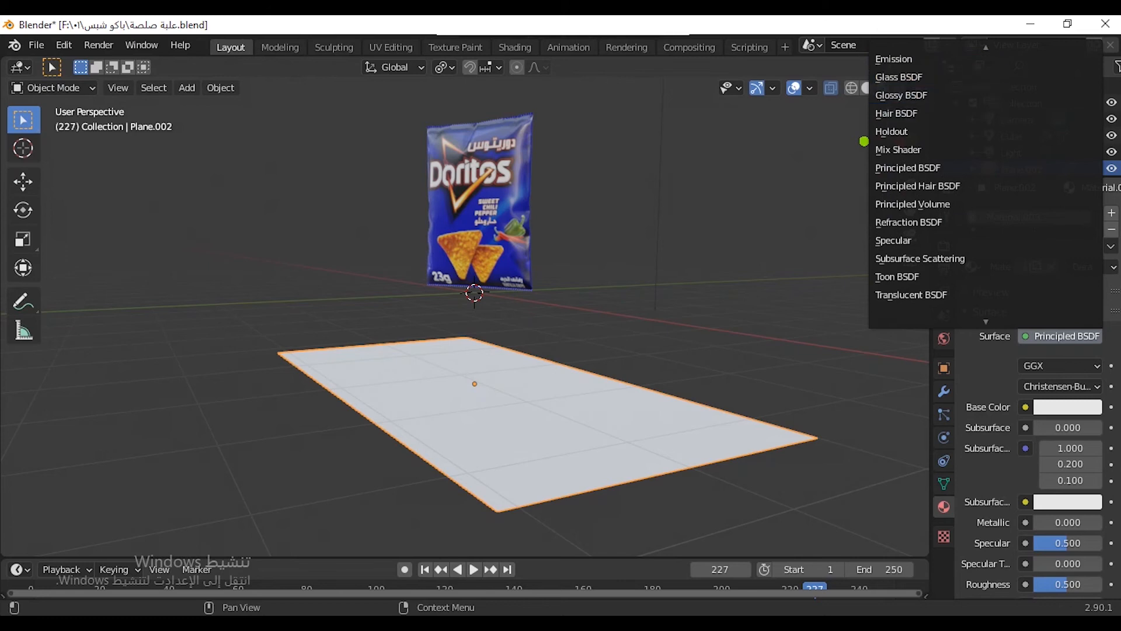
left_click(899, 59)
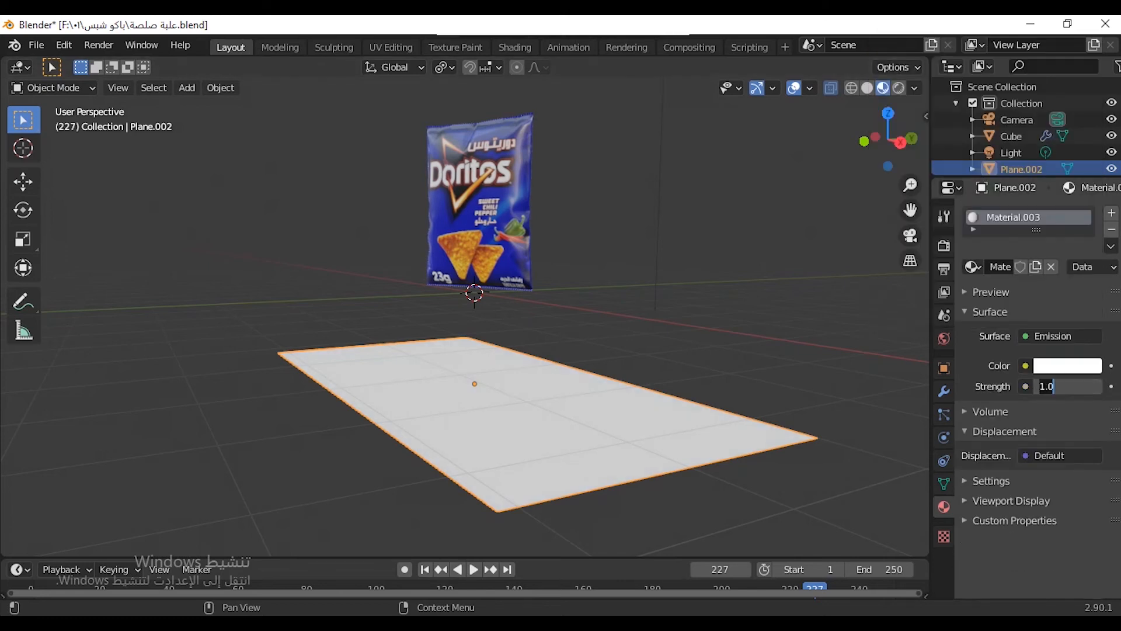
type("5")
key("Return")
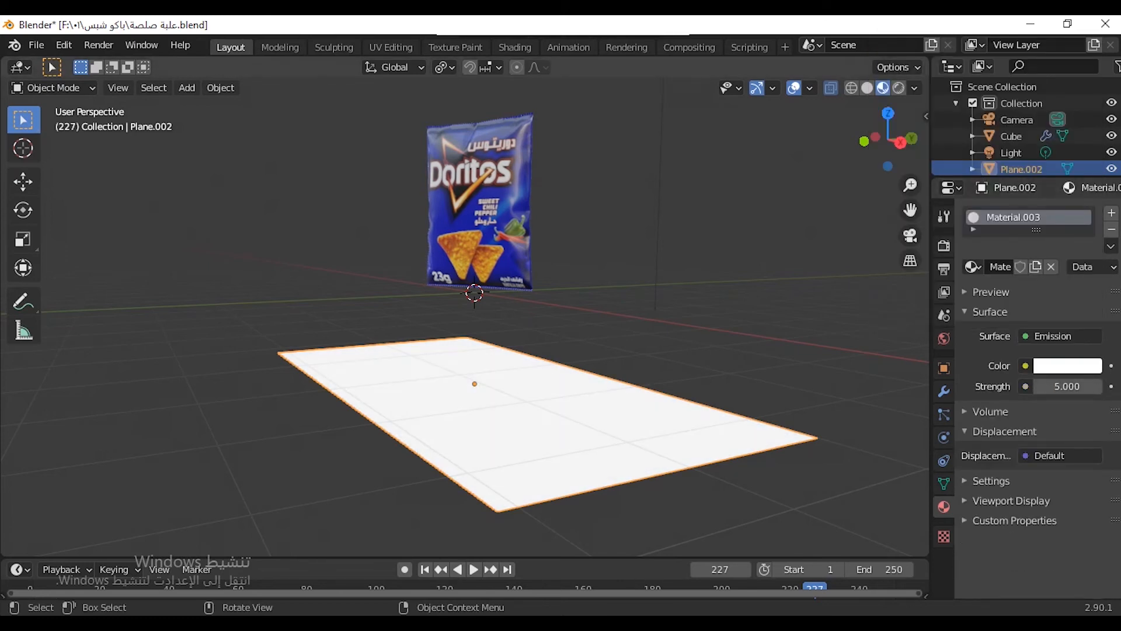
Step: Duplicate the emissive plane along Z and place the copy well above the bag, checking it in the camera view
key("shift+d")
key("z")
key("Return")
key("KP_0")
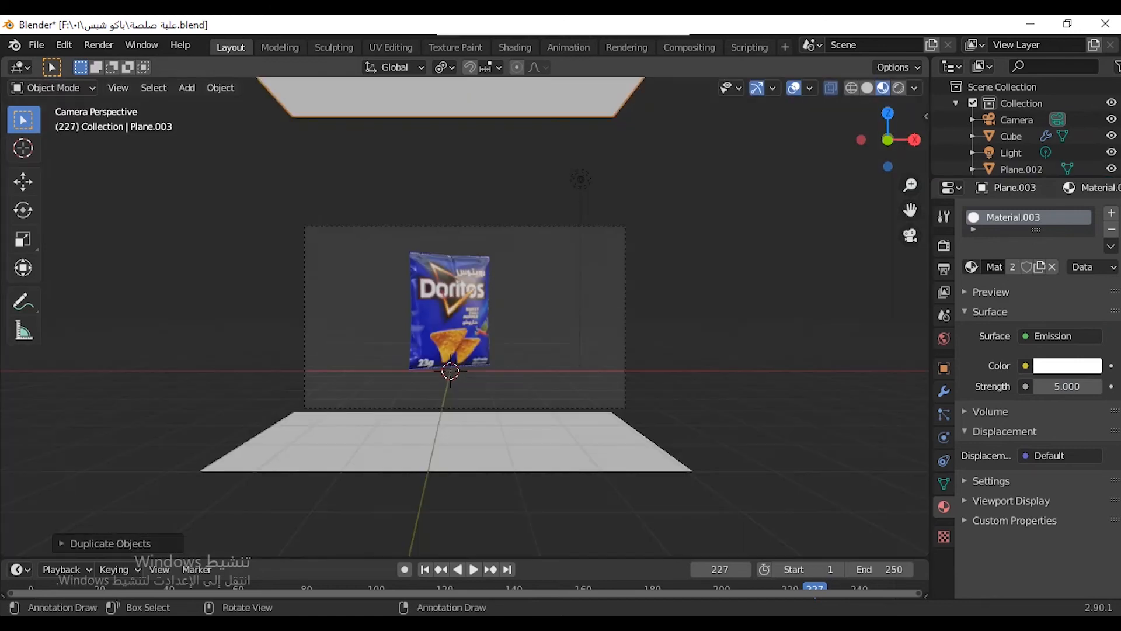
scroll(464, 317, "down", 4)
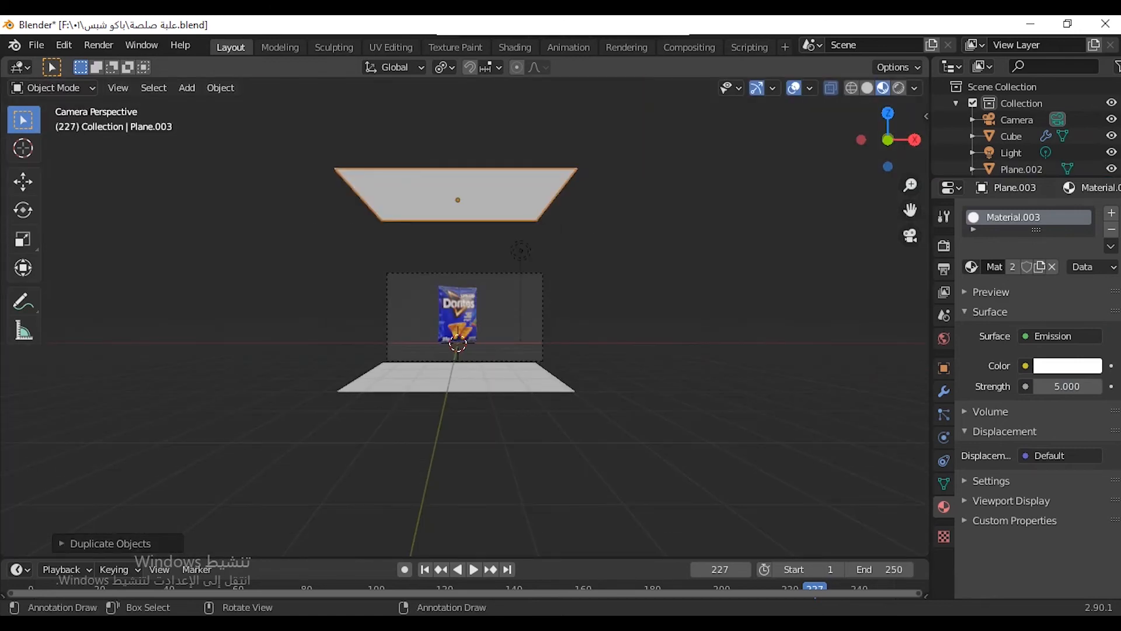
Step: Lower the upper plane about 3.17 m along Z so it sits just above the camera frame
key("g")
key("z")
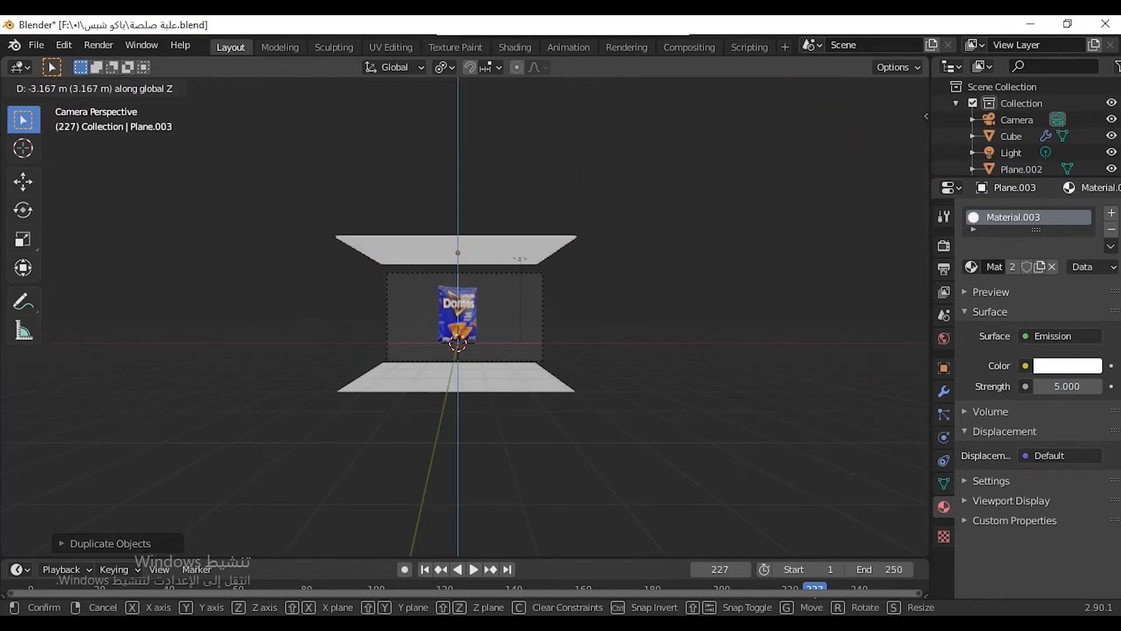
key("Return")
scroll(465, 317, "up", 4)
scroll(465, 317, "up", 3)
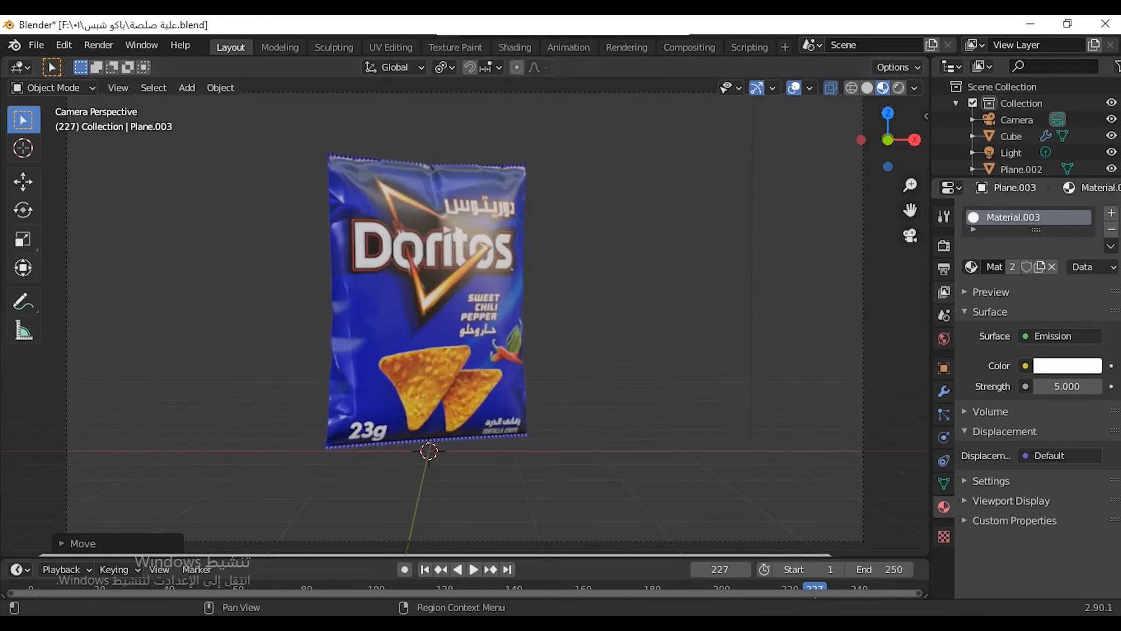
Step: Turn off Transparent Glass in the Film section of the Cycles render settings
left_click(943, 245)
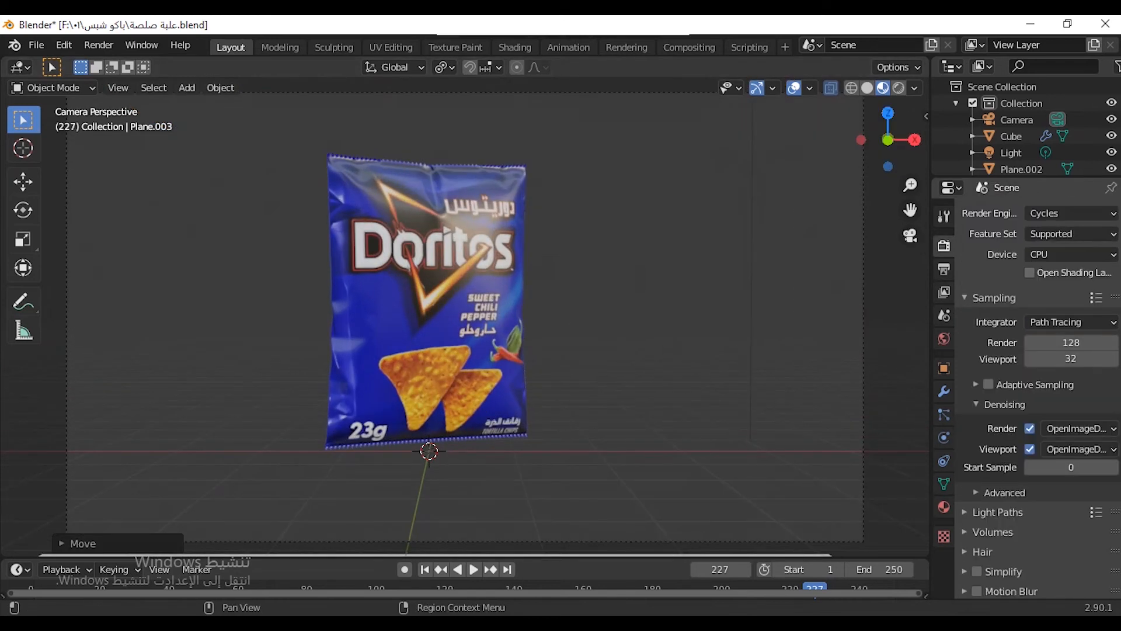
scroll(1038, 397, "down", 6)
left_click(981, 446)
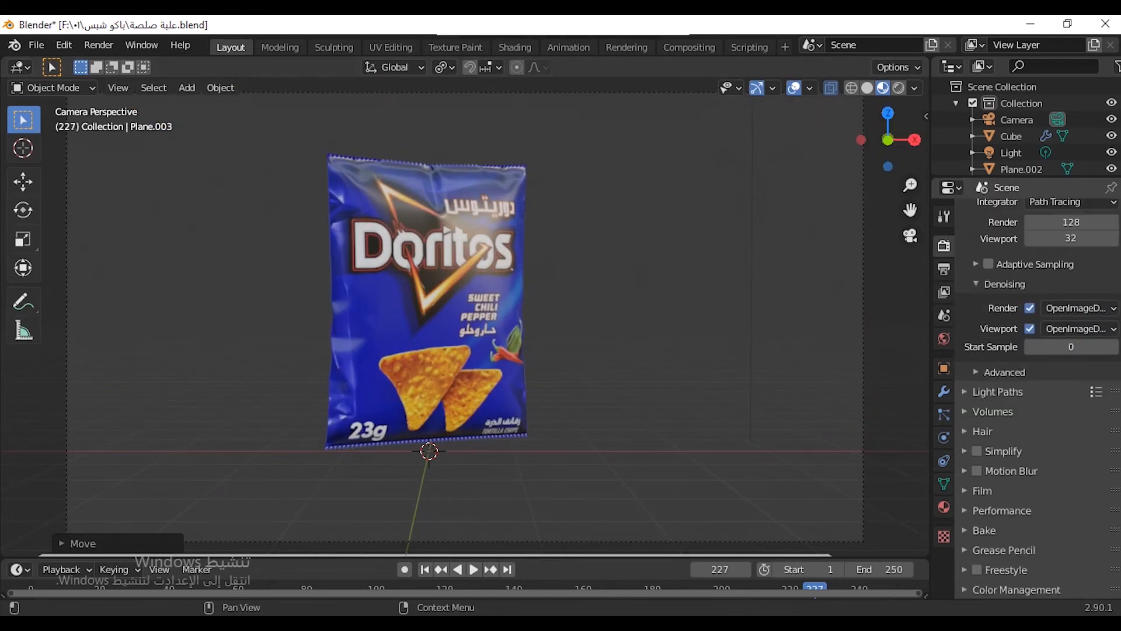
left_click(981, 489)
scroll(1037, 490, "down", 4)
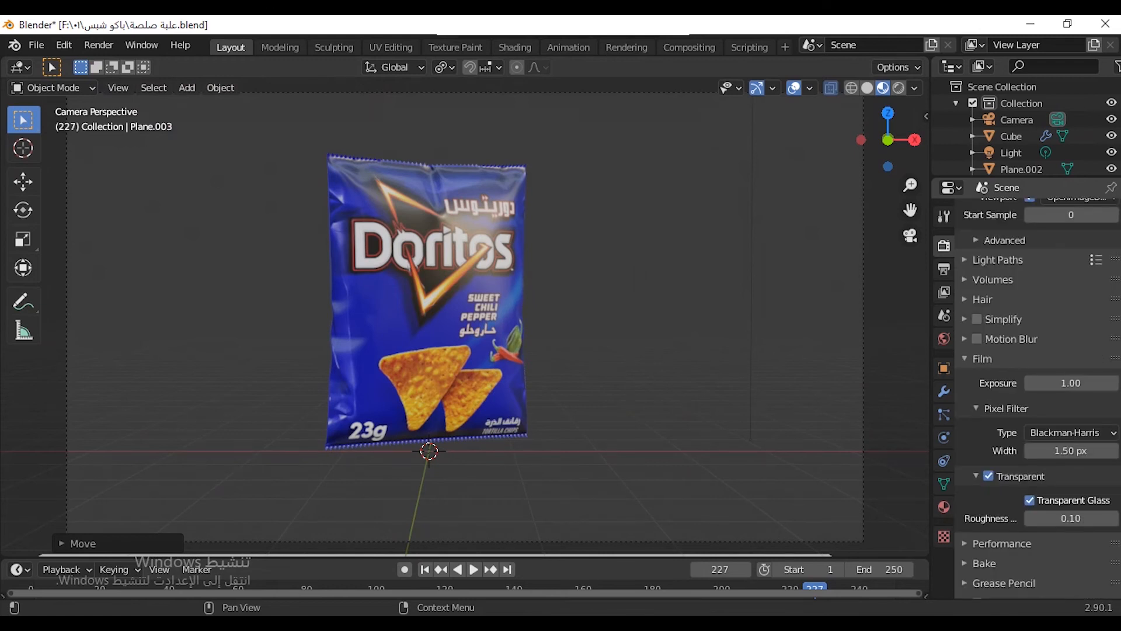
left_click(1029, 499)
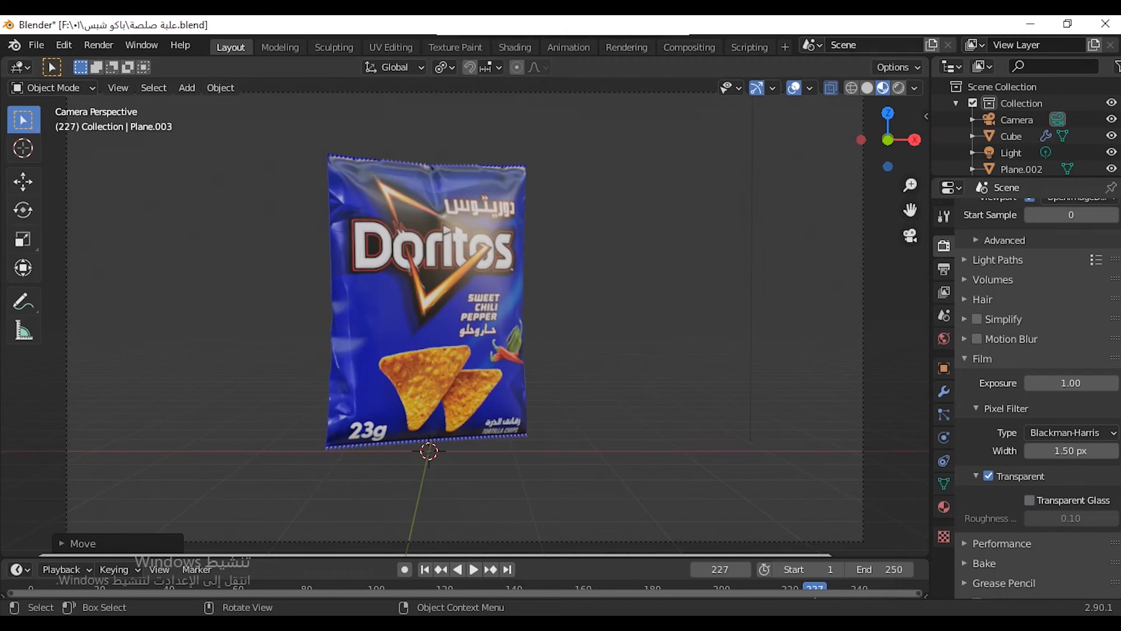
Step: Preview the scene in rendered shading and set the emission strength of the upper plane's shared material to 2
left_click(899, 87)
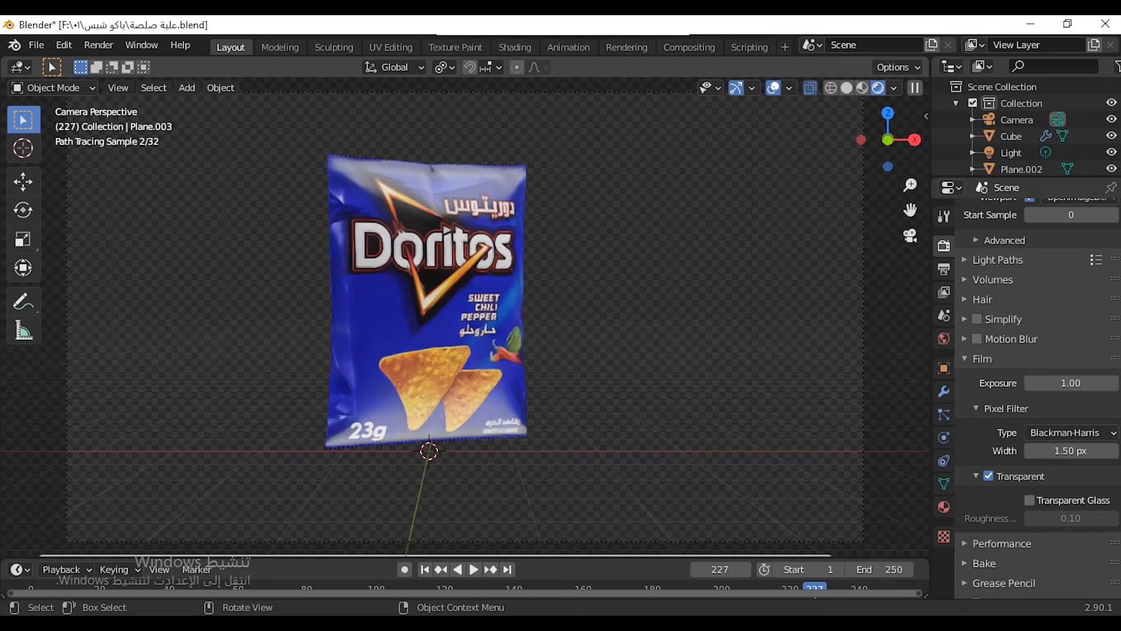
scroll(464, 318, "down", 5)
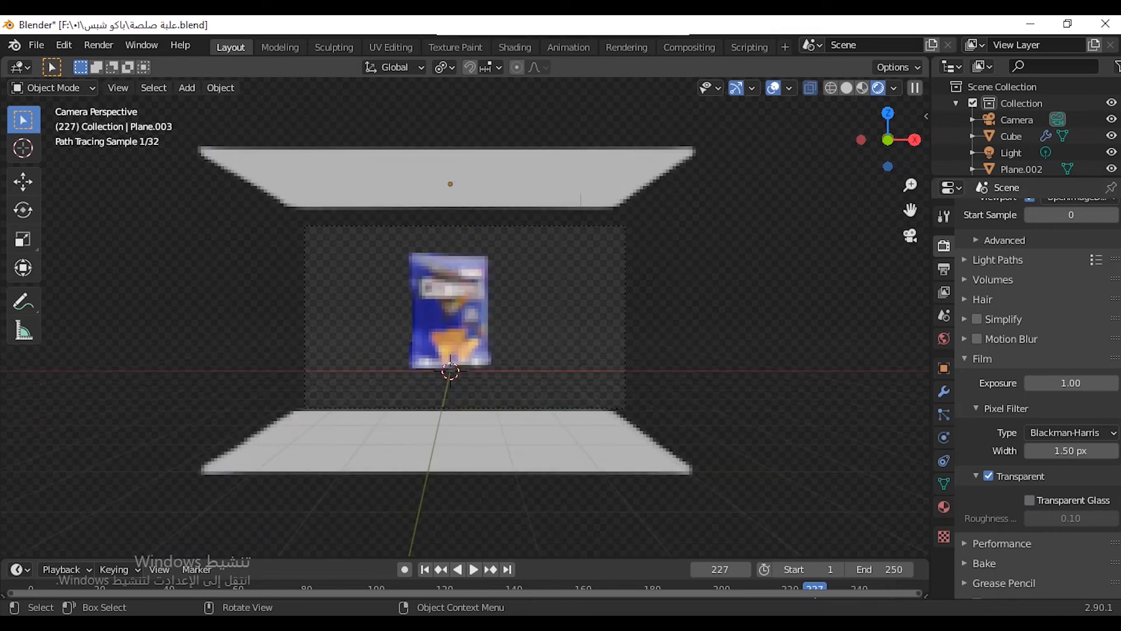
left_click(450, 175)
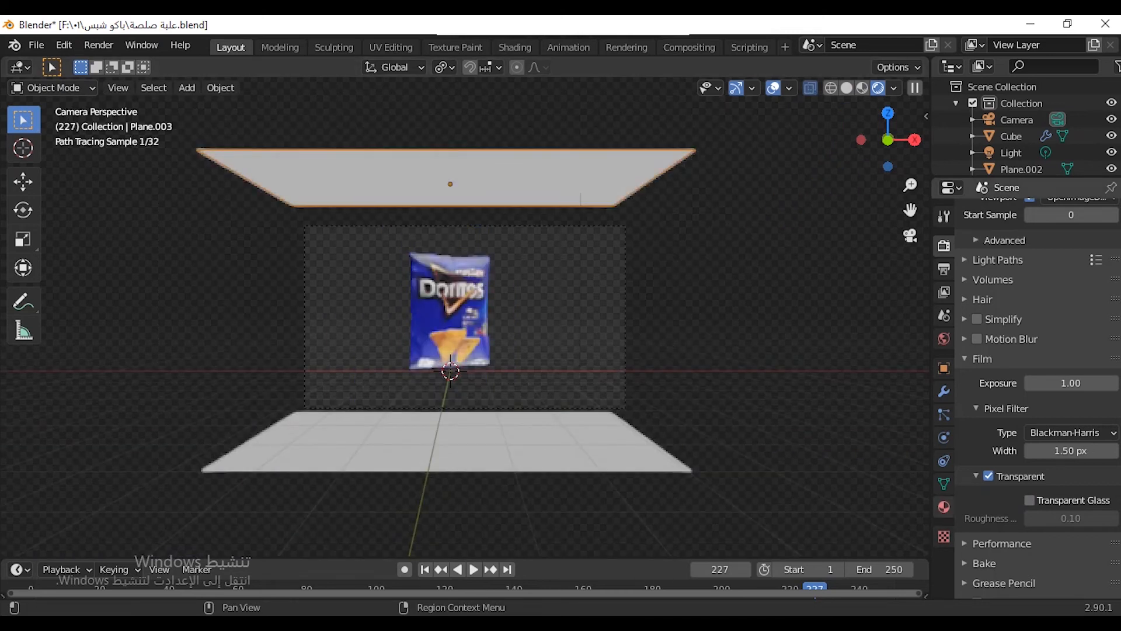
left_click(944, 506)
left_click(1067, 386)
type("2")
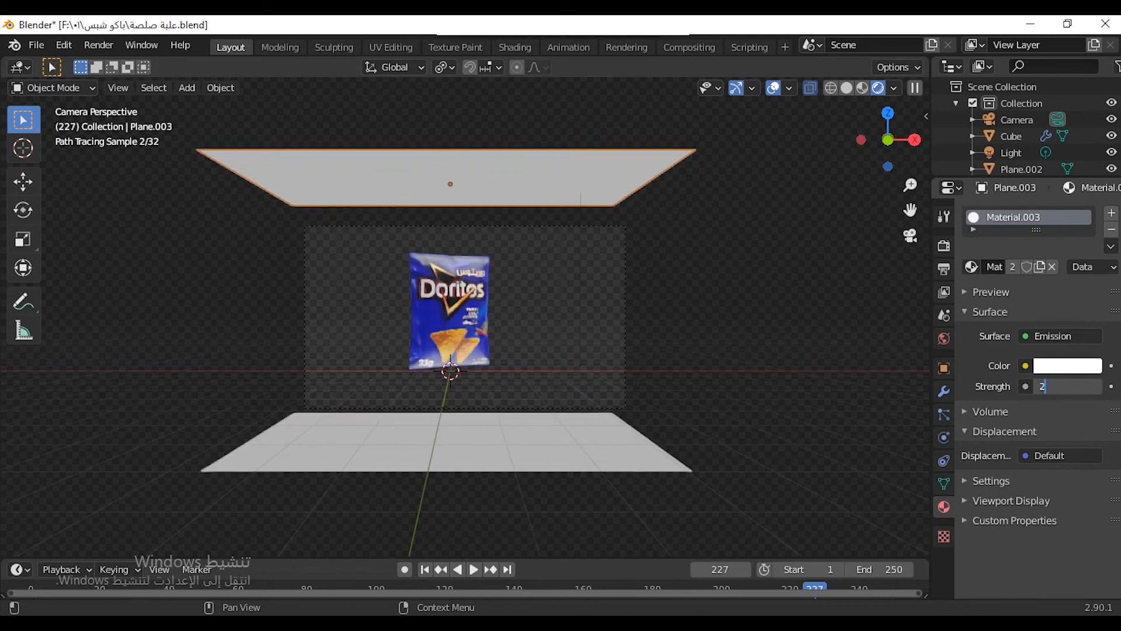
key("Return")
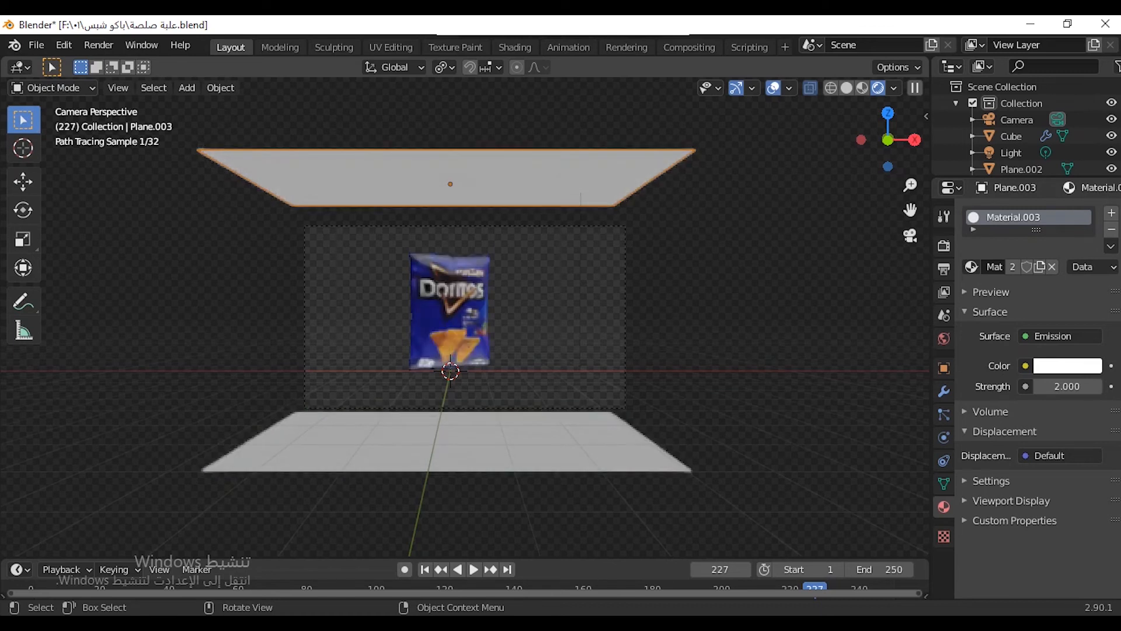
Step: Render the current frame as a still image and examine the bag's seals, logo and print up close
left_click(98, 45)
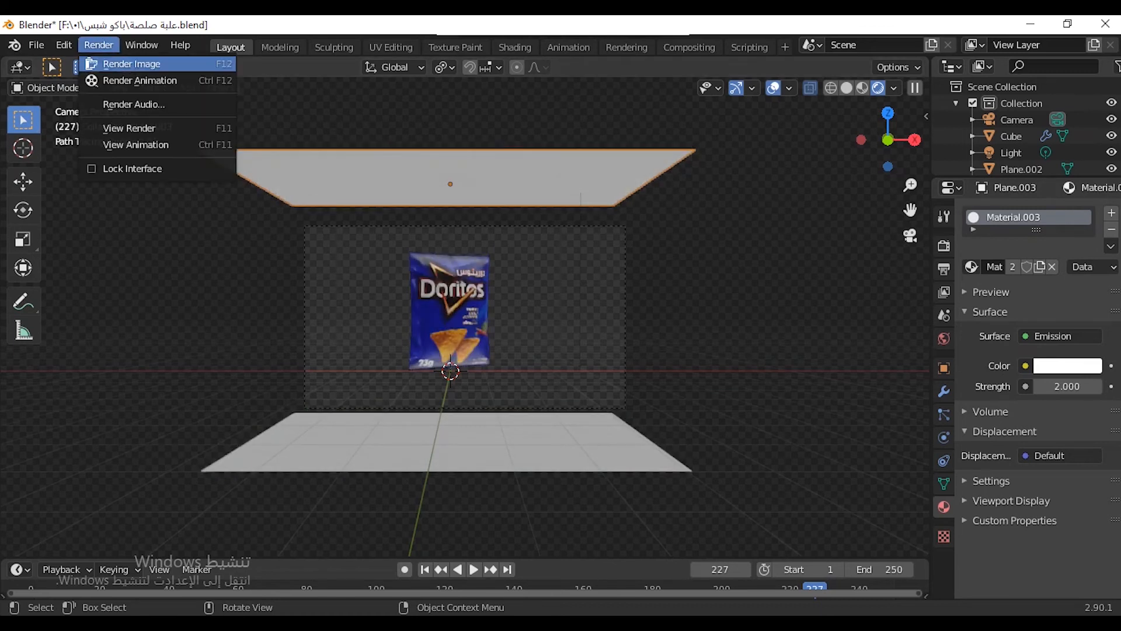
left_click(126, 60)
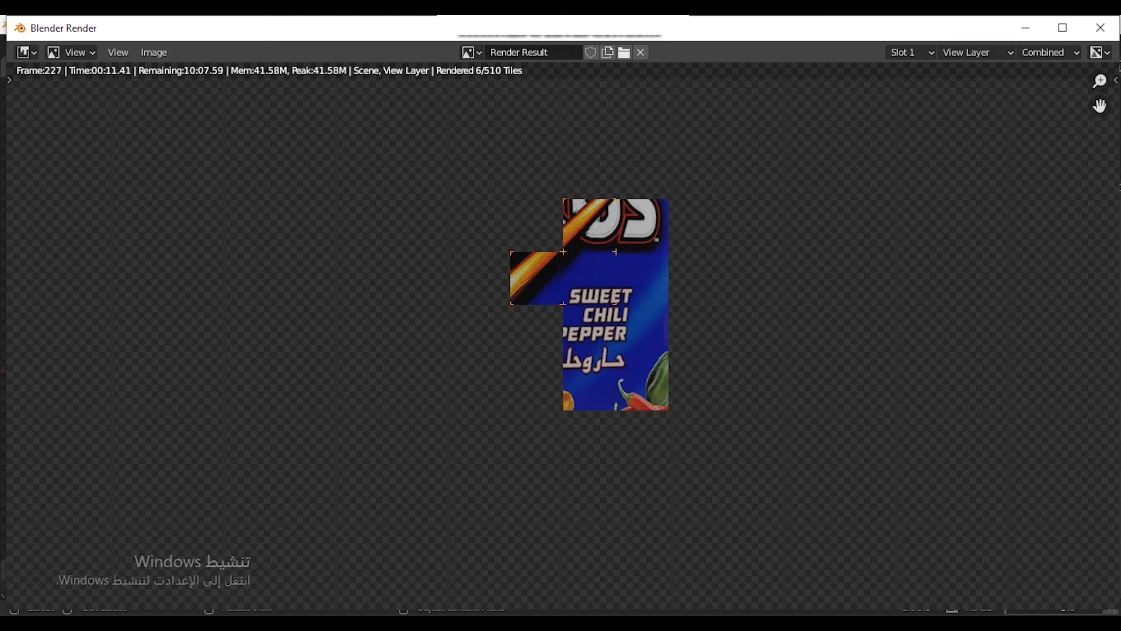
scroll(563, 334, "down", 2)
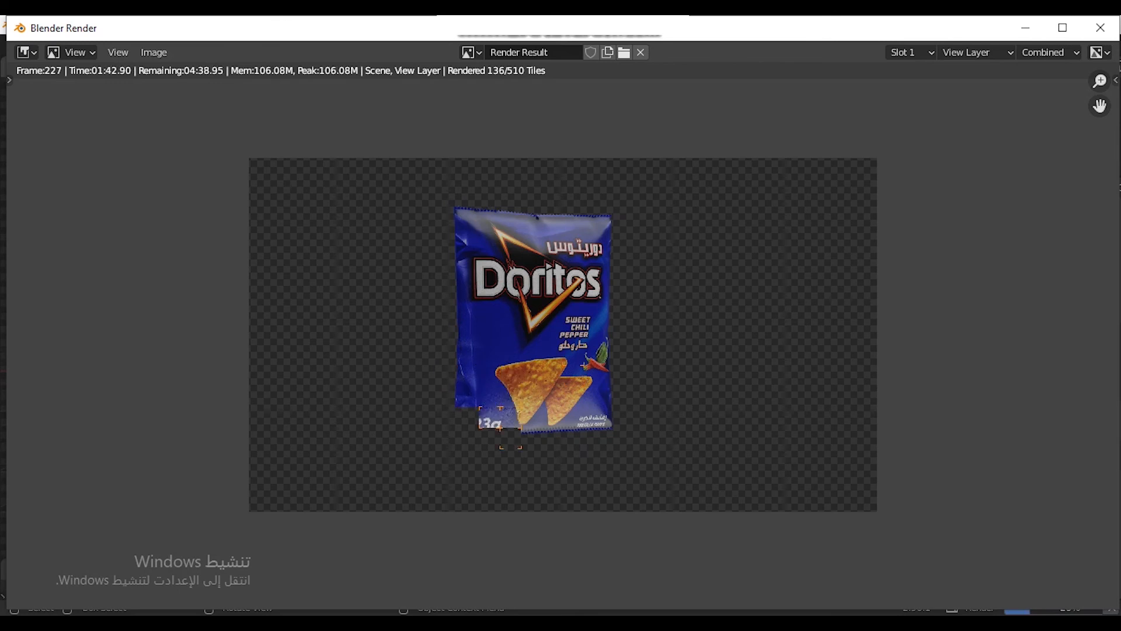
scroll(586, 158, "up", 1)
scroll(560, 340, "up", 1)
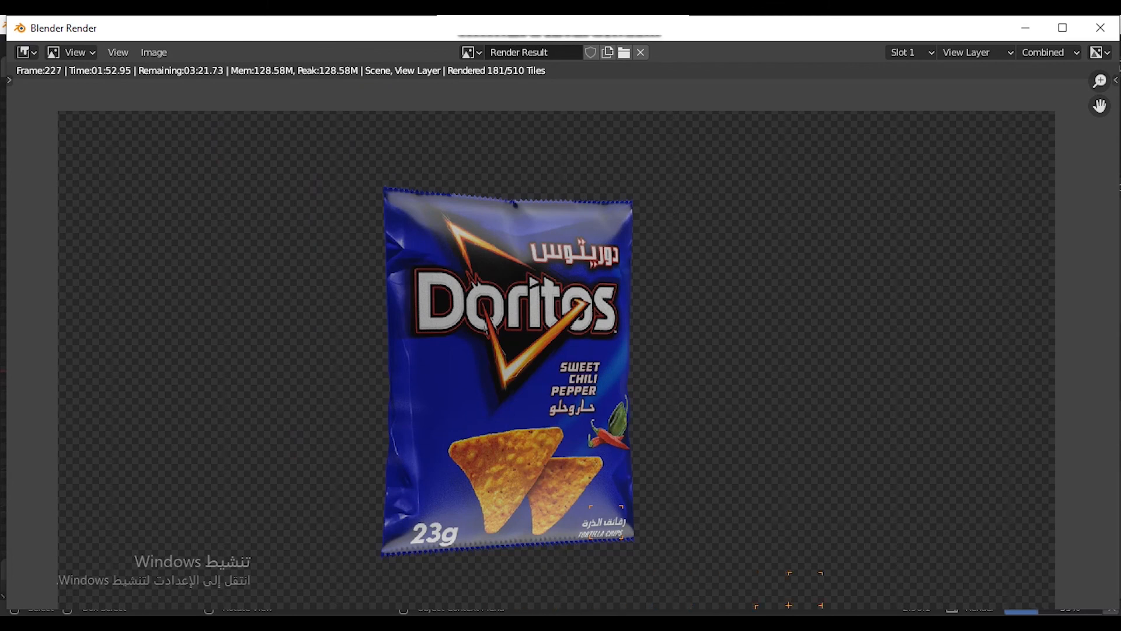
scroll(560, 335, "up", 6)
scroll(560, 335, "down", 3)
scroll(560, 335, "up", 5)
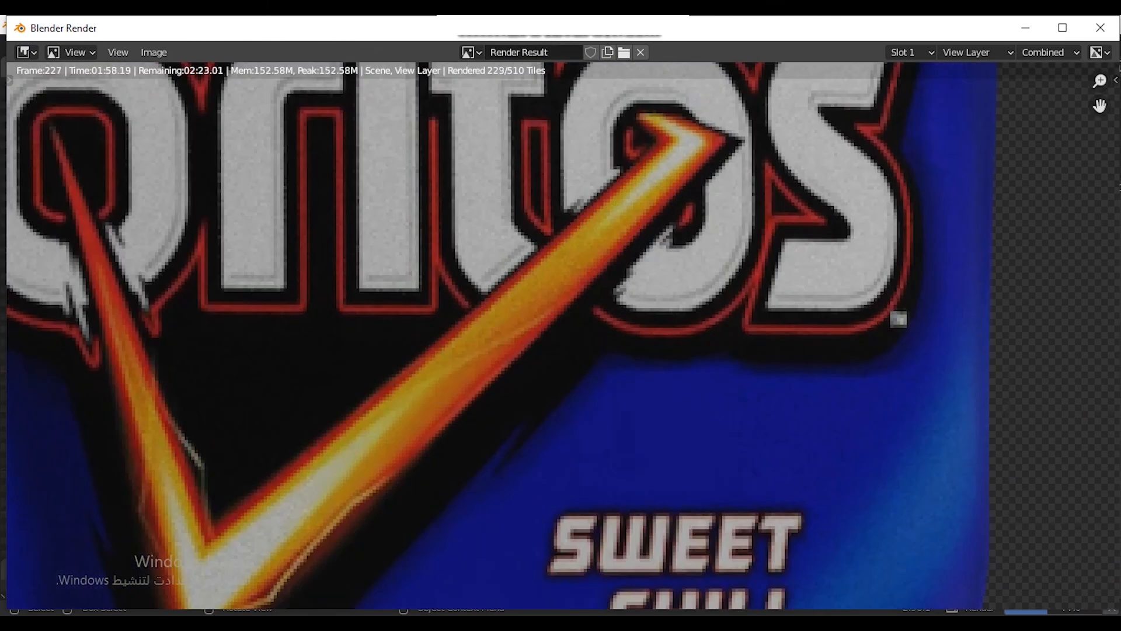
scroll(560, 340, "down", 9)
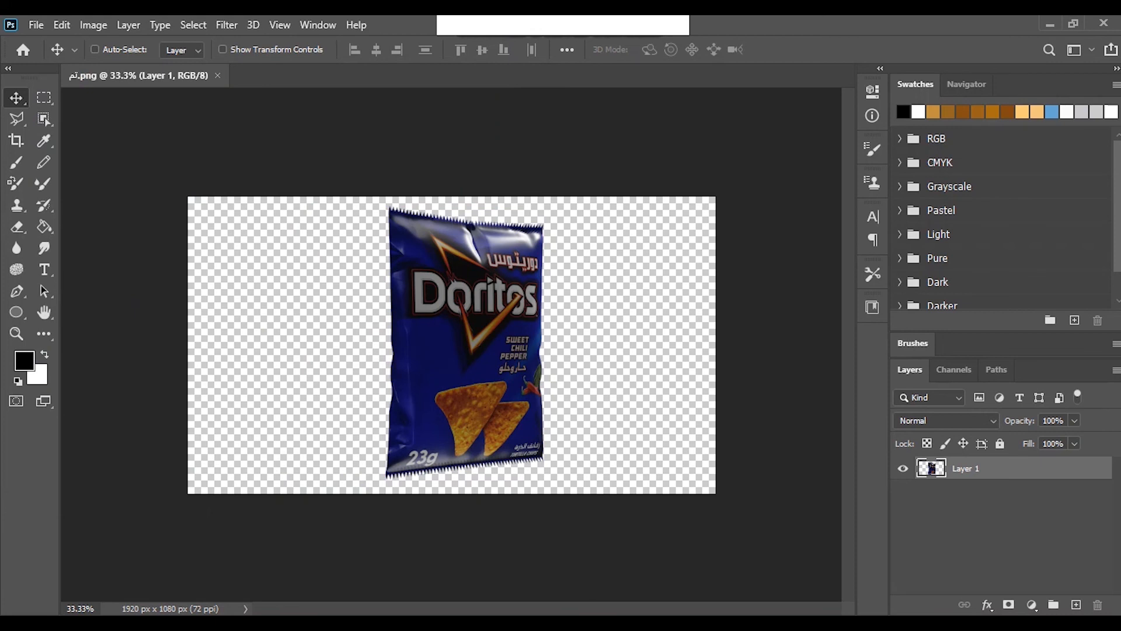
Step: In Photoshop, open the Camera Raw filter on the bag render and set Exposure to +1.35, Contrast to +16 and Highlights to +8
key("ctrl+shift+a")
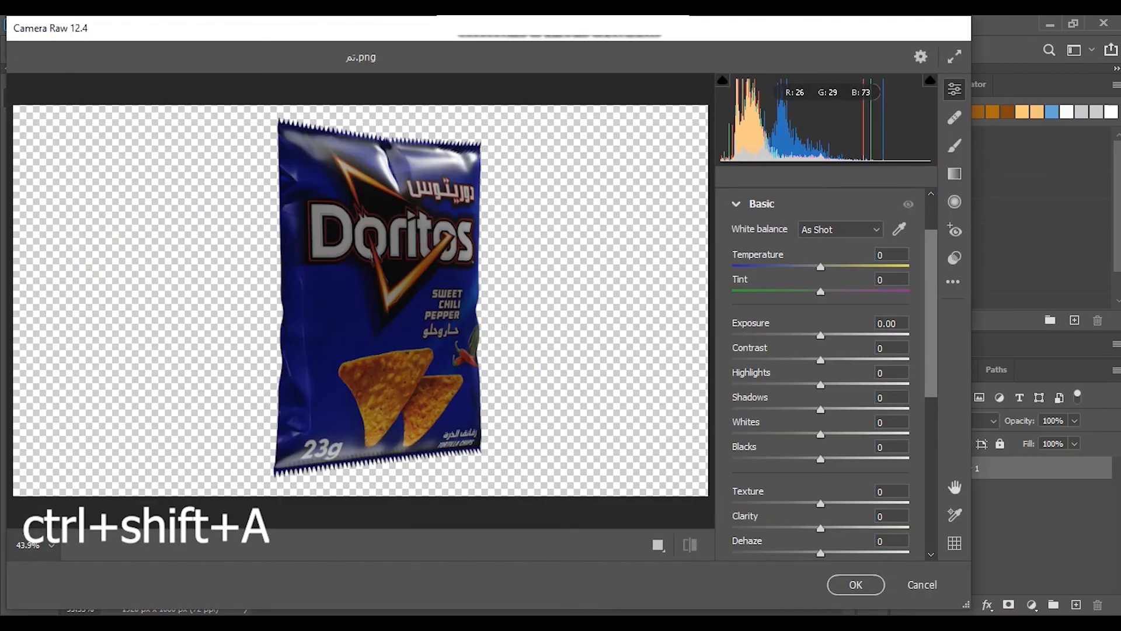
left_click(903, 323)
scroll(903, 323, "up", 20)
scroll(903, 323, "up", 3)
left_click(892, 348)
scroll(892, 348, "up", 16)
left_click(891, 373)
scroll(893, 373, "up", 20)
scroll(893, 372, "down", 18)
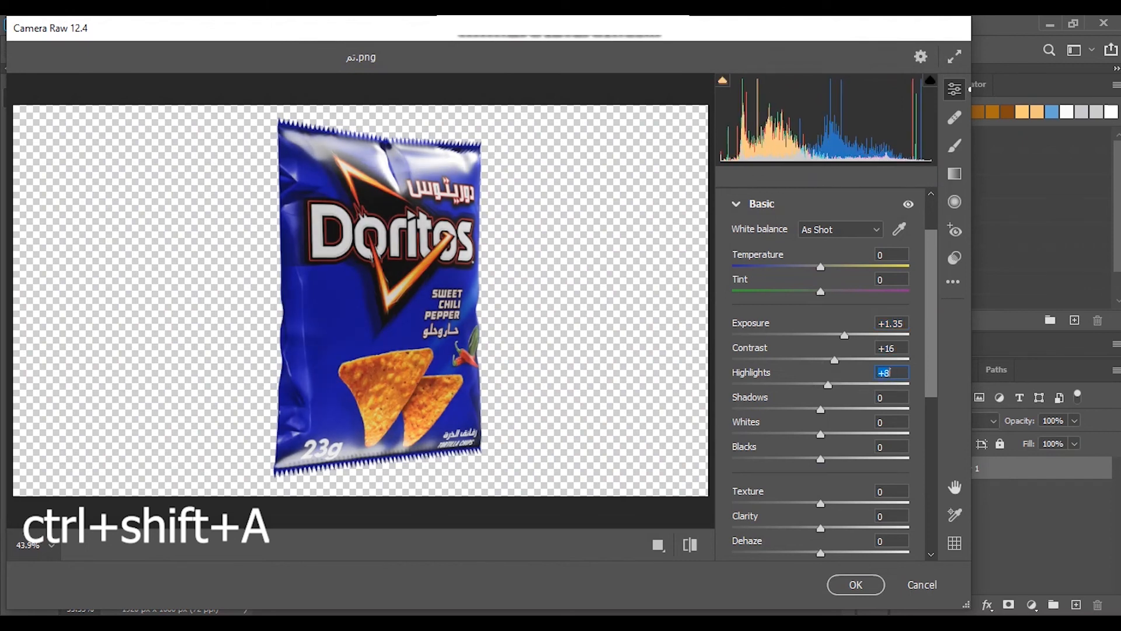
Step: Set Shadows to +60 and Blacks to +2 for the bag image
left_click(891, 397)
scroll(894, 397, "up", 20)
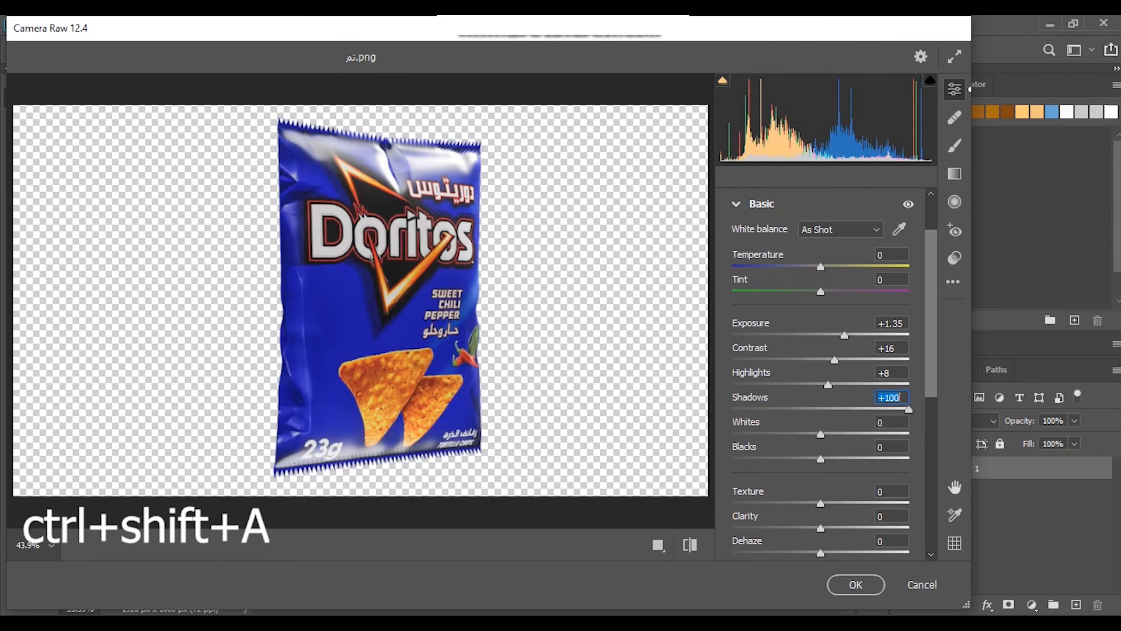
scroll(899, 397, "down", 20)
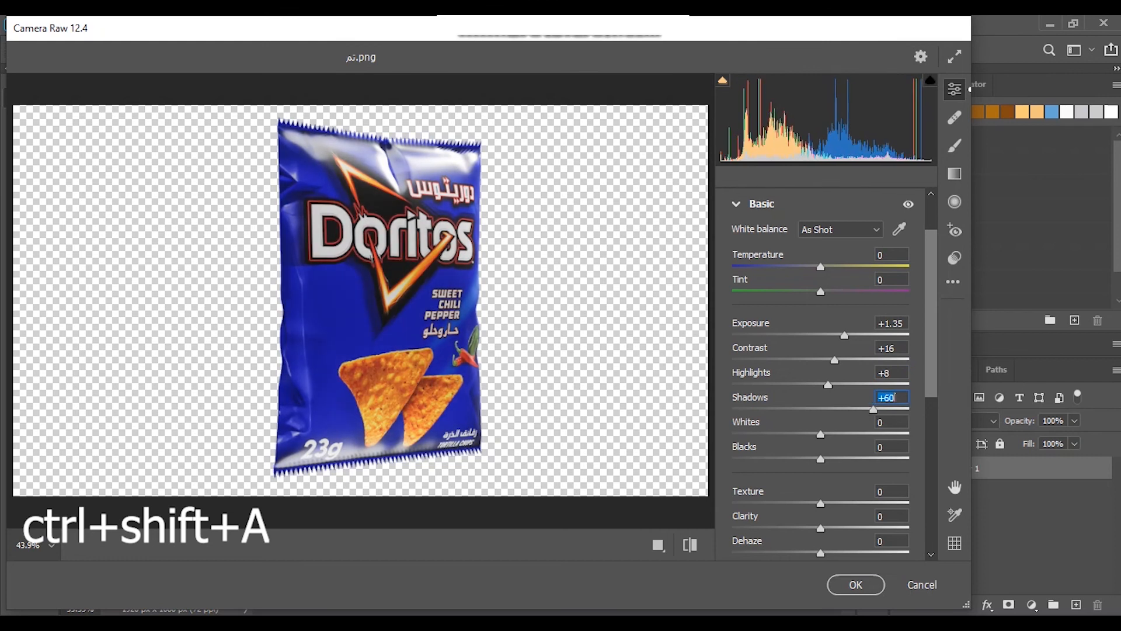
left_click(891, 446)
scroll(895, 446, "up", 20)
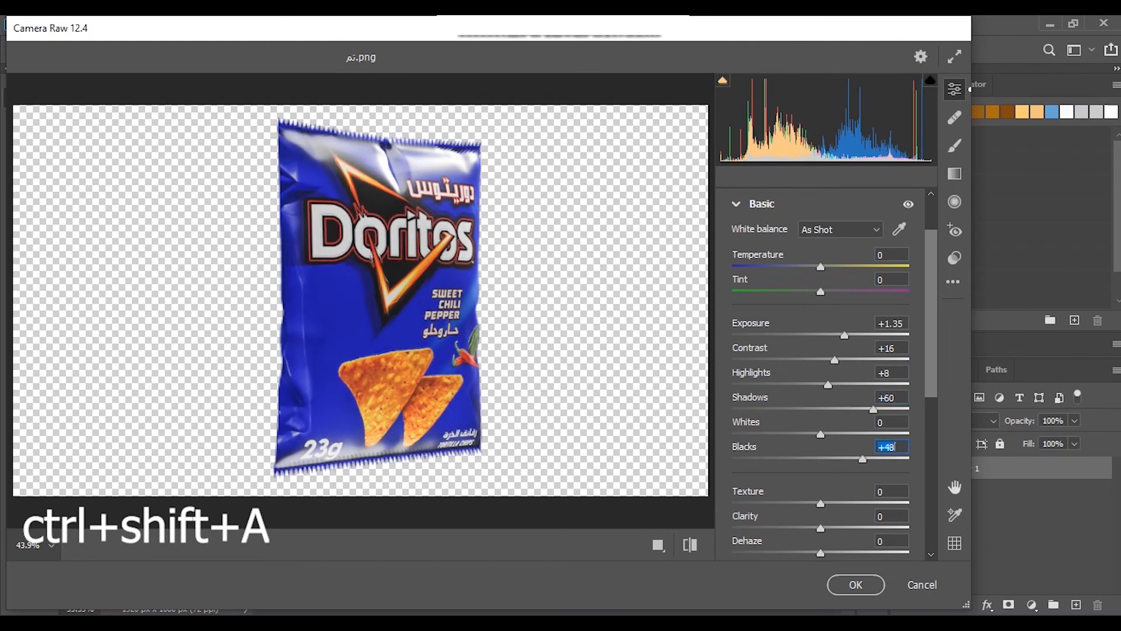
scroll(895, 446, "down", 20)
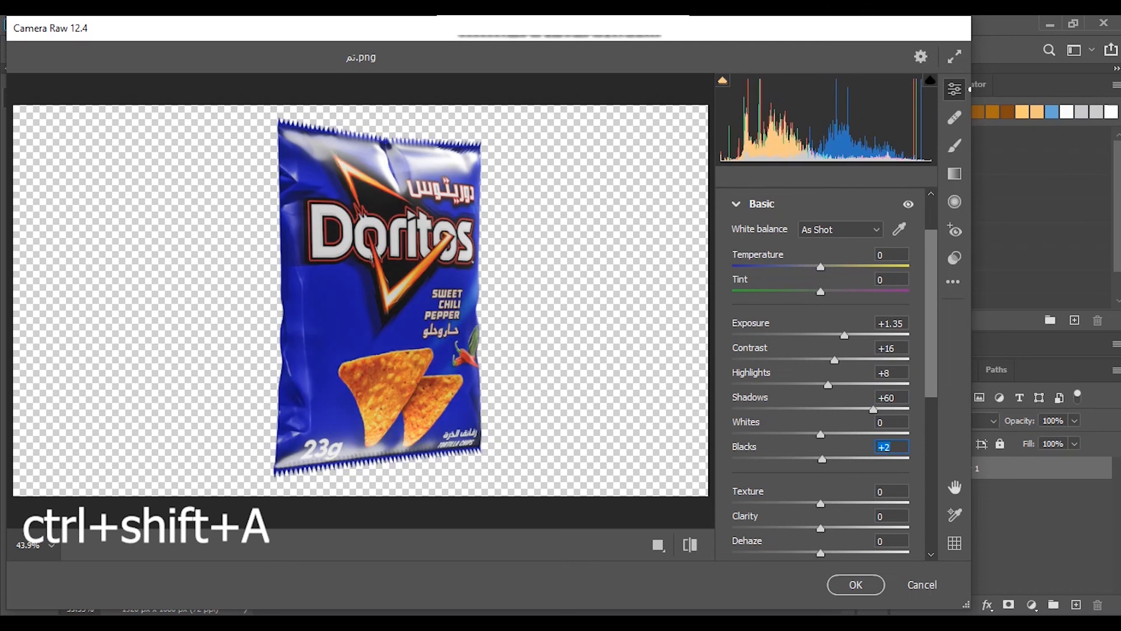
Step: Soften the bag's surface detail by setting Texture to -12
left_click(892, 491)
scroll(893, 491, "up", 20)
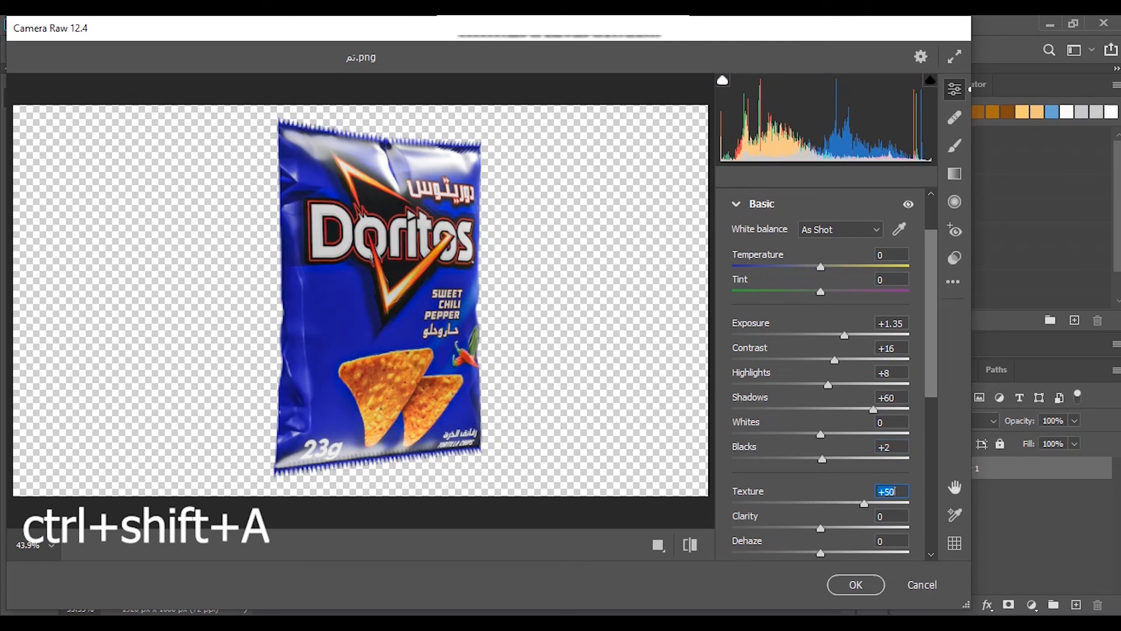
scroll(888, 489, "down", 20)
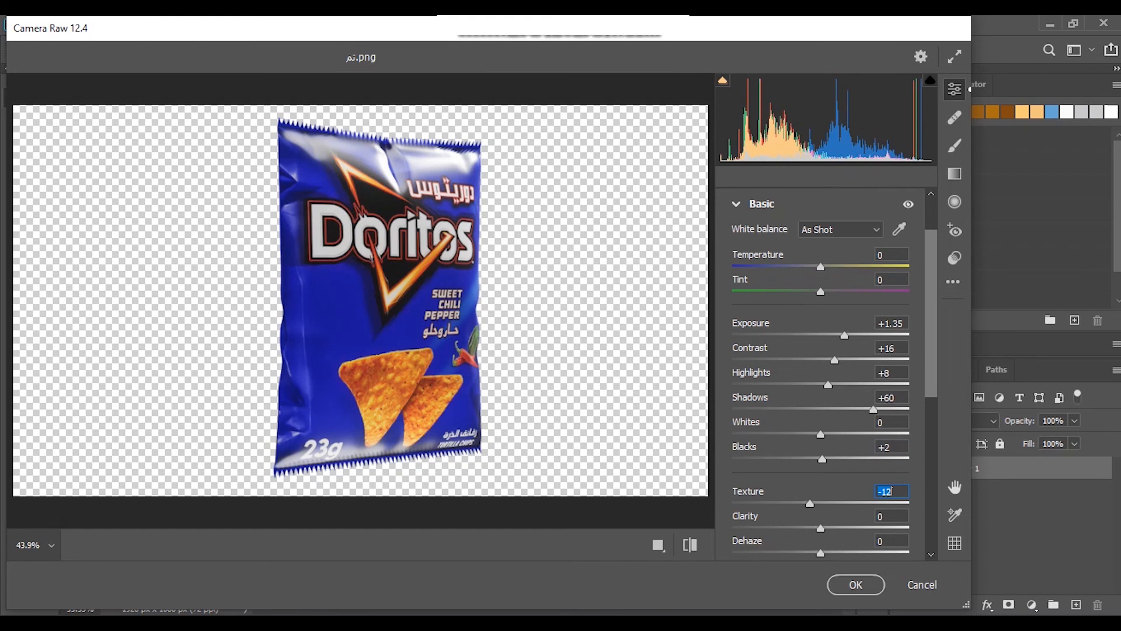
Step: Set Vibrance to +28 and Saturation to -14, and apply the Camera Raw filter
scroll(892, 411, "down", 3)
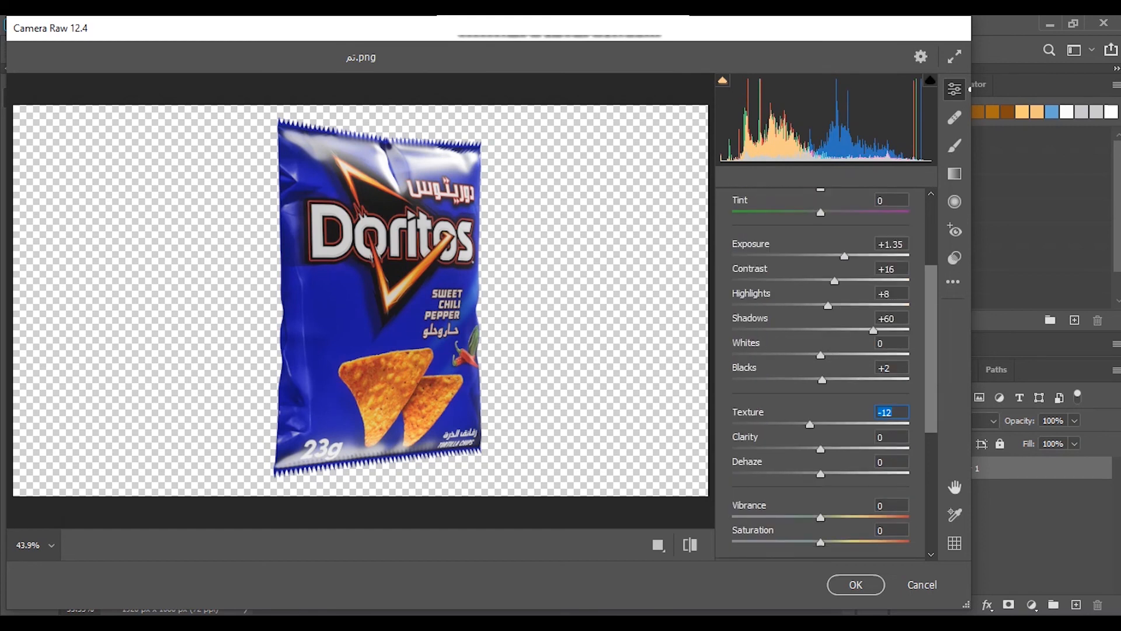
left_click(891, 505)
scroll(891, 505, "up", 20)
left_click(891, 529)
scroll(891, 530, "down", 14)
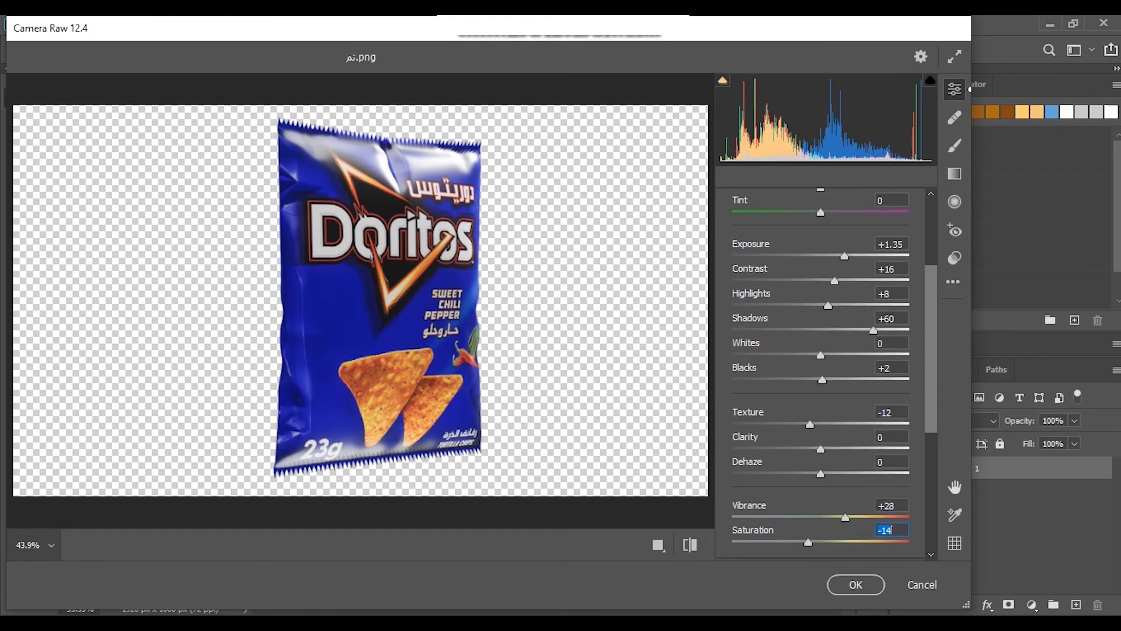
scroll(892, 530, "down", 3)
left_click(855, 585)
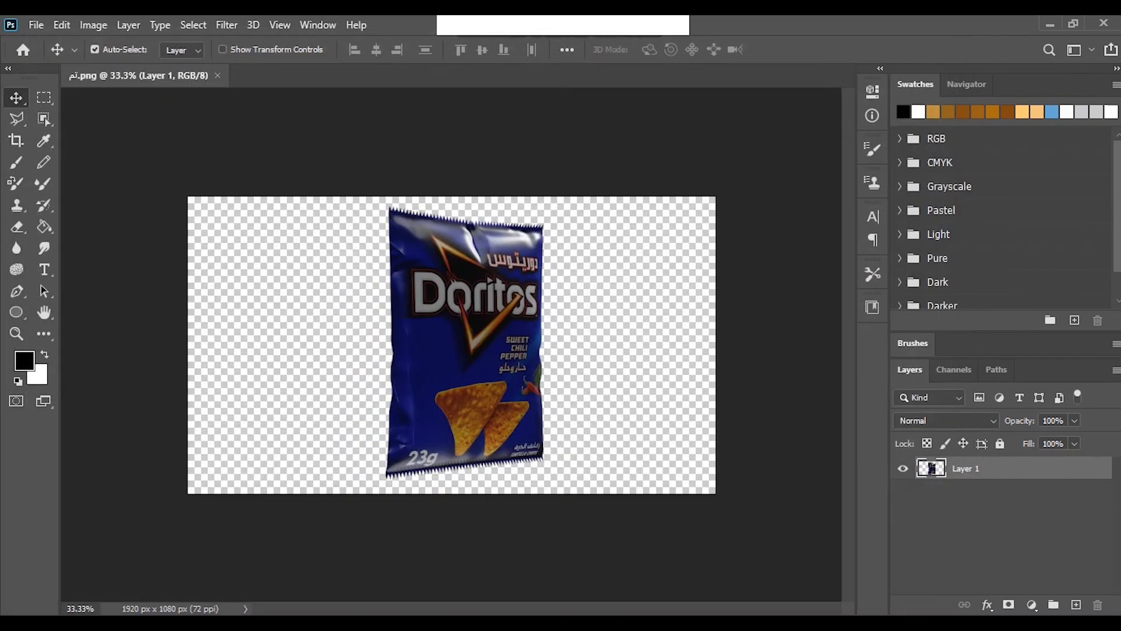
Step: Select the tips of the bag's top serrated edge with the Polygonal Lasso, delete them to shorten the teeth, and deselect
scroll(461, 216, "up", 3, "alt")
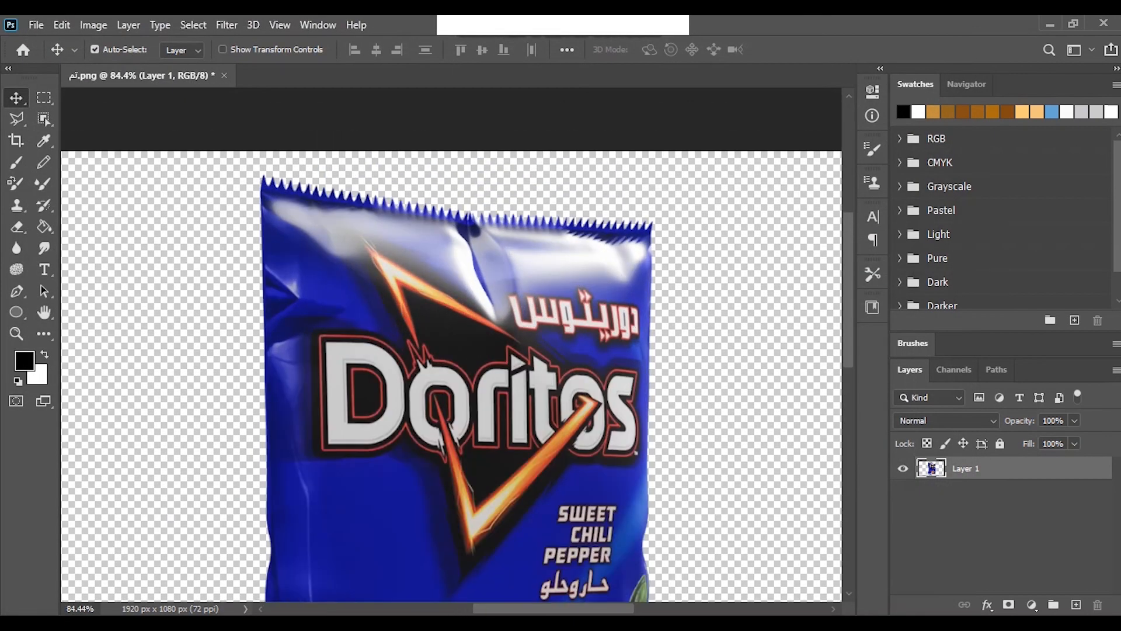
key("l")
left_click(654, 225)
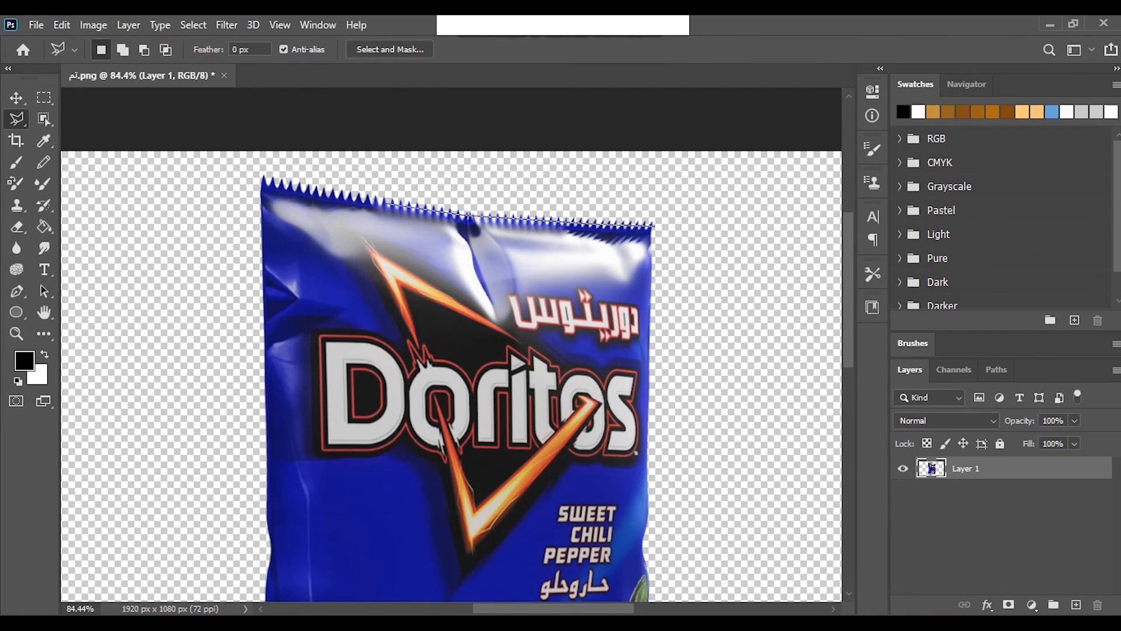
left_click(247, 170)
left_click(262, 153)
left_click(555, 164)
left_click(728, 199)
key("Delete")
key("ctrl+d")
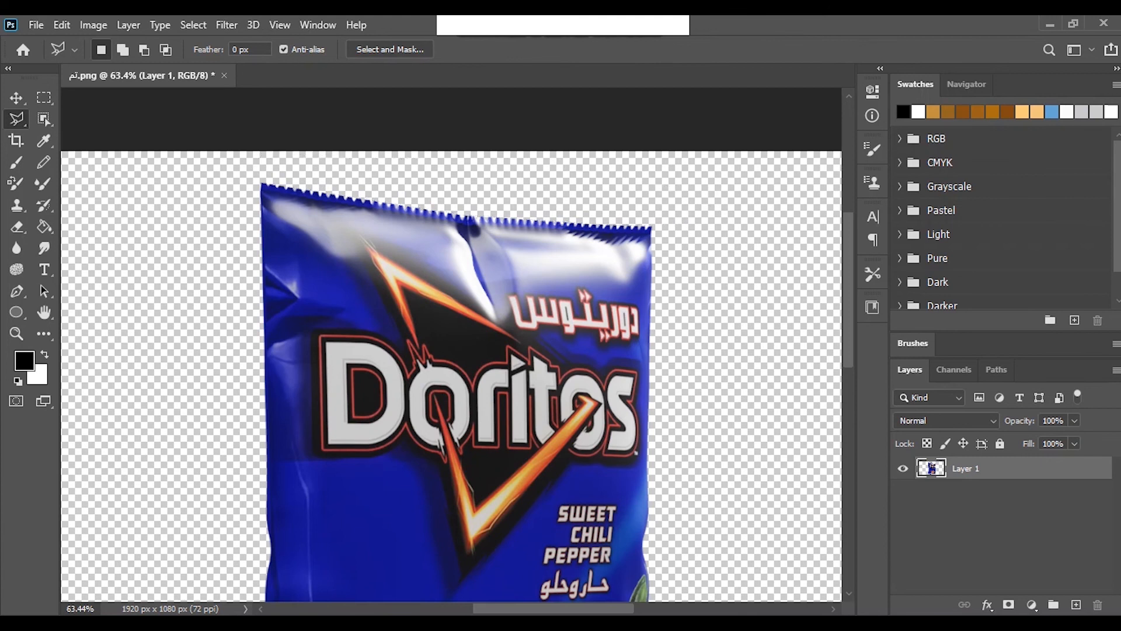
Step: Outline the tooth tips along the bag's bottom seal with the Polygonal Lasso, delete them and deselect
scroll(450, 345, "down", 4, "alt")
scroll(451, 345, "up", 4, "alt")
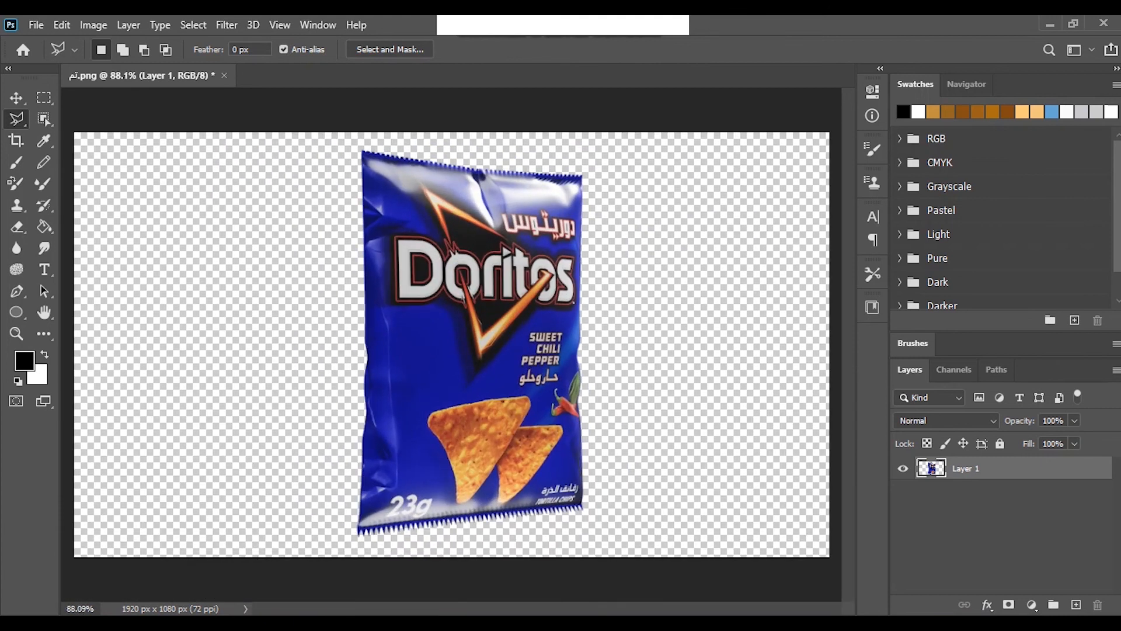
scroll(472, 518, "up", 5, "alt")
scroll(496, 449, "down", 6, "alt")
scroll(432, 499, "up", 3, "alt")
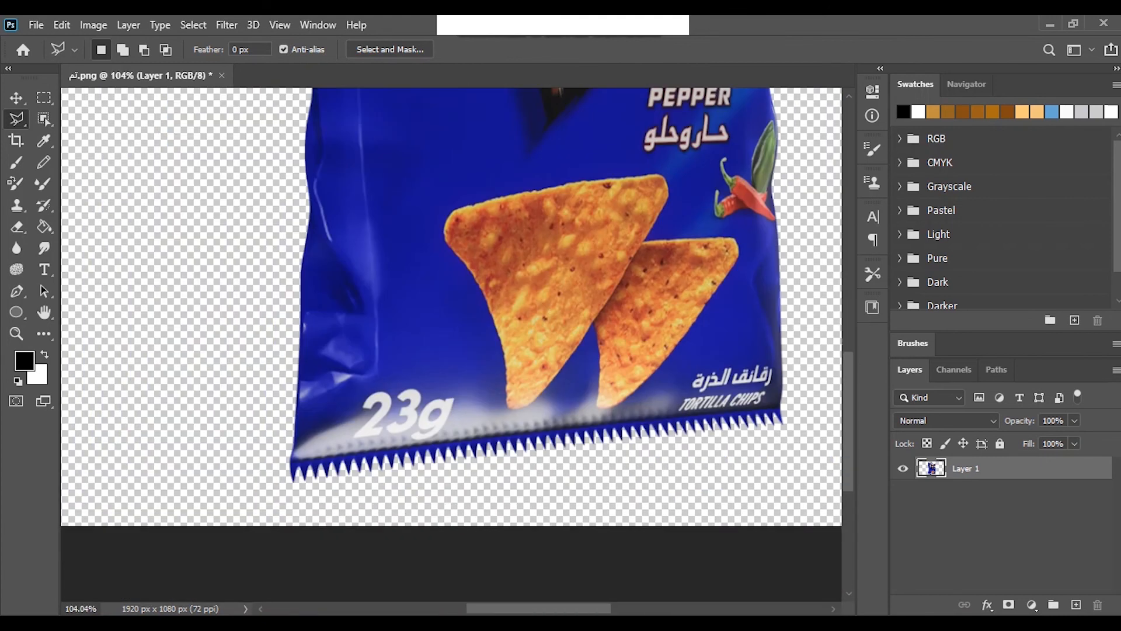
left_click(272, 471)
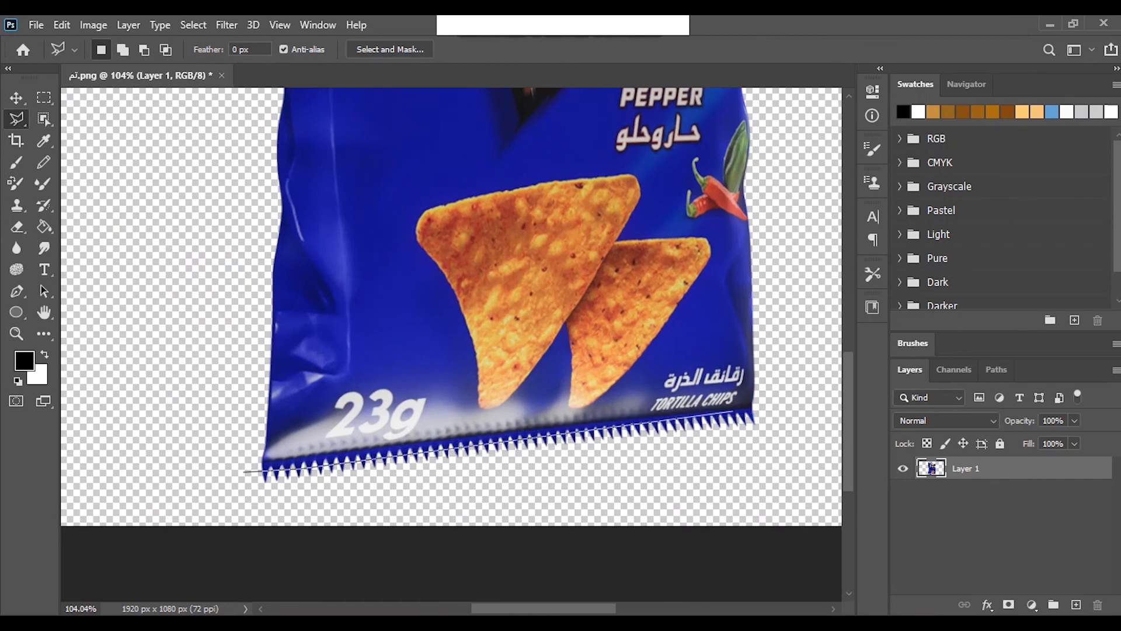
left_click(766, 413)
left_click(762, 462)
left_click(263, 512)
left_click(168, 480)
left_click(259, 471)
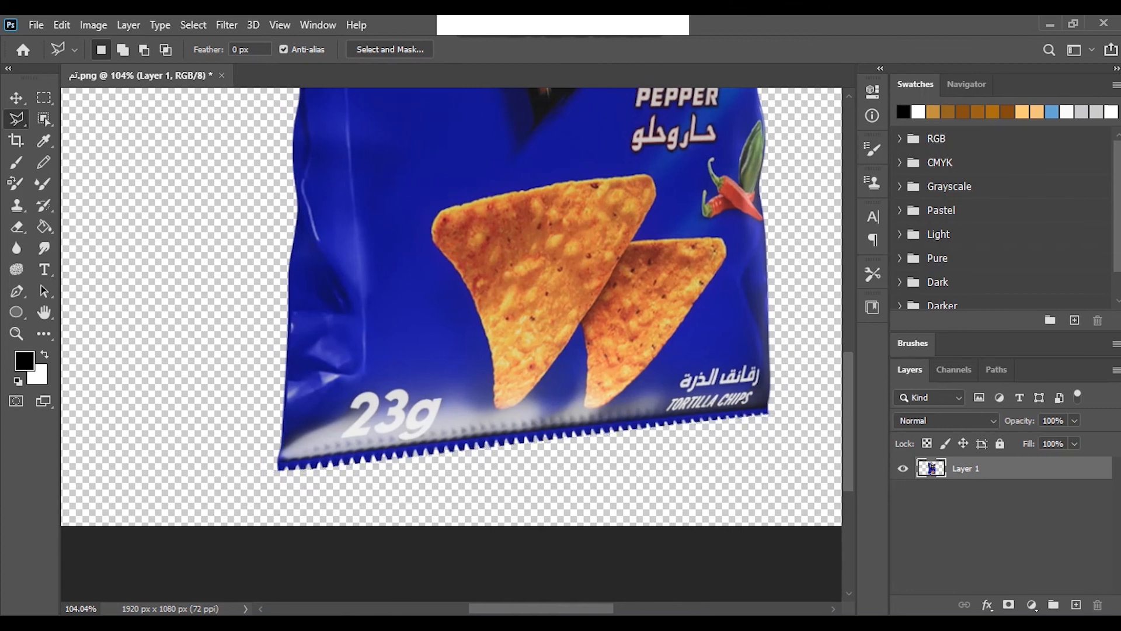
key("ctrl+0")
key("Delete")
key("ctrl+d")
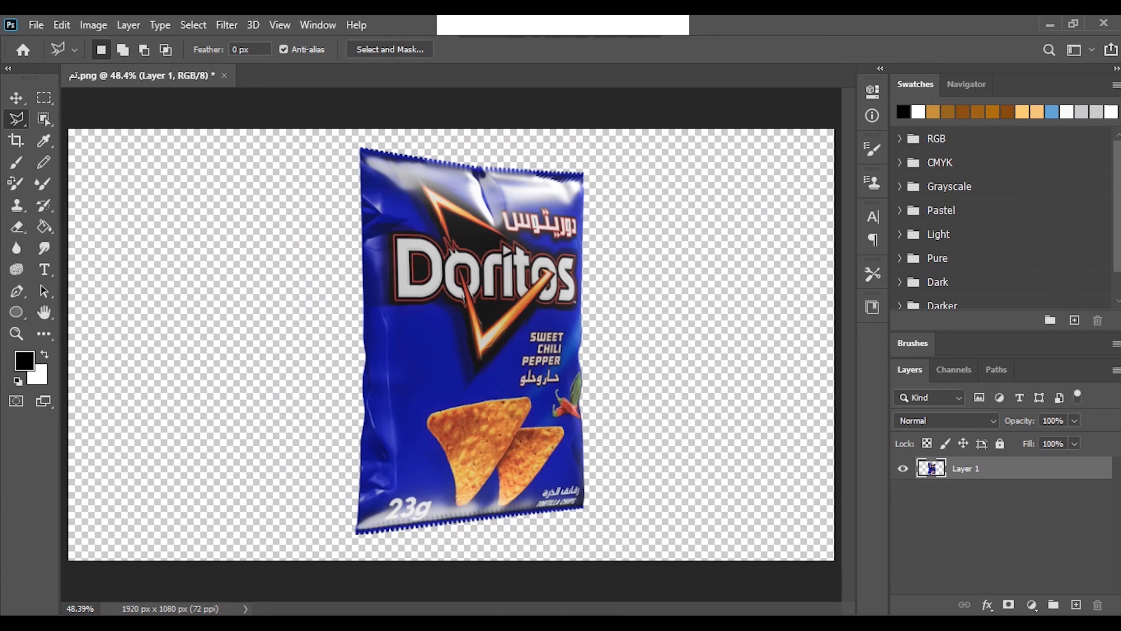